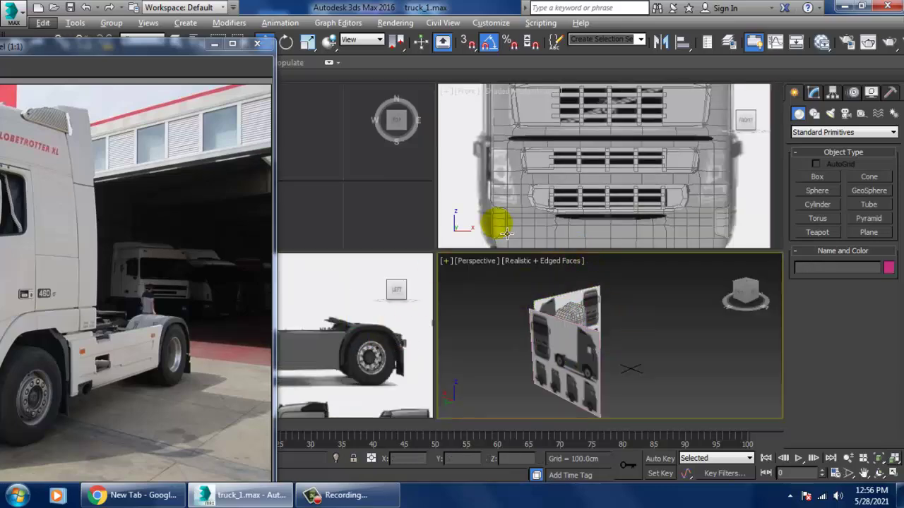
- Select the truck cab body in the maximized front view and disable its MeshSmooth modifier
left_click(604, 196)
key("alt+w")
middle_click_drag(615, 198, 583, 204)
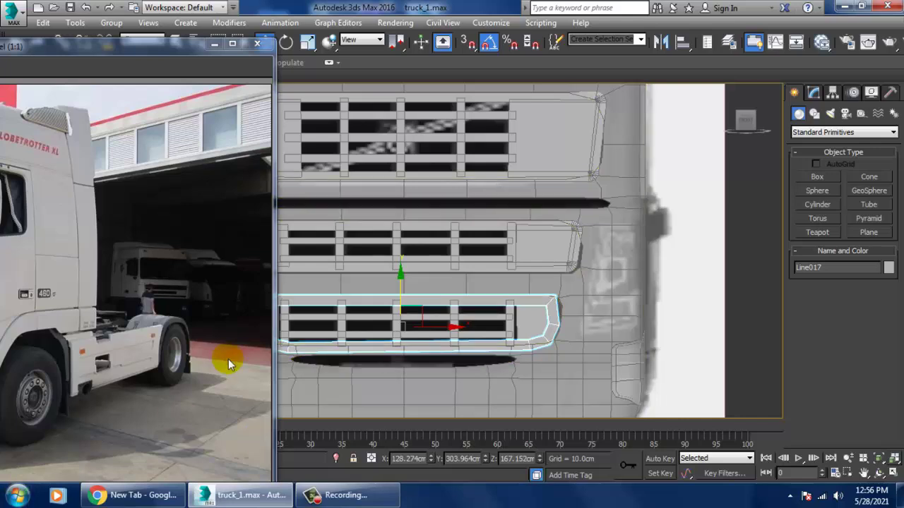
scroll(538, 289, "up", 1)
scroll(622, 262, "down", 4)
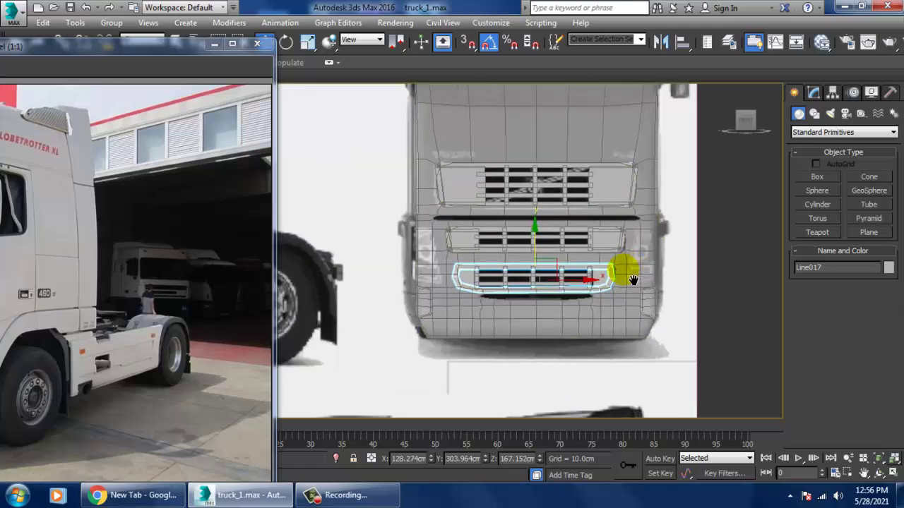
left_click(648, 264)
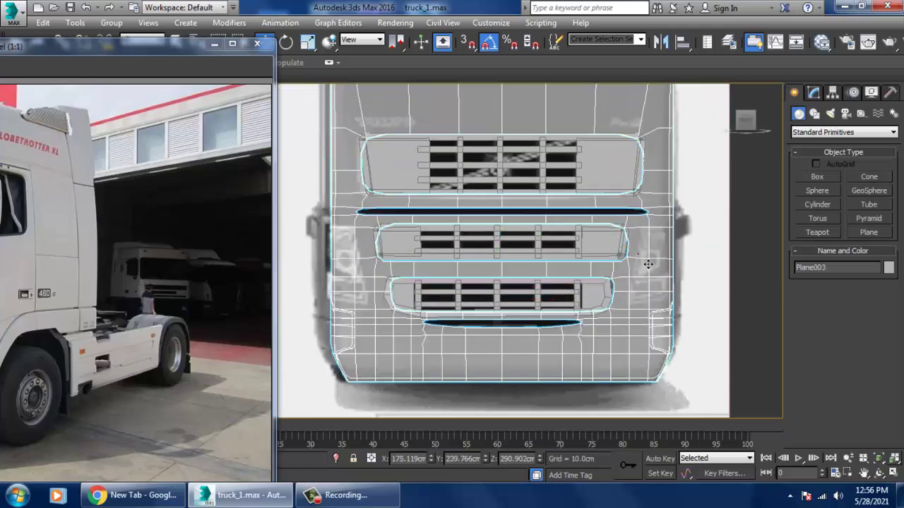
left_click(814, 93)
left_click(802, 146)
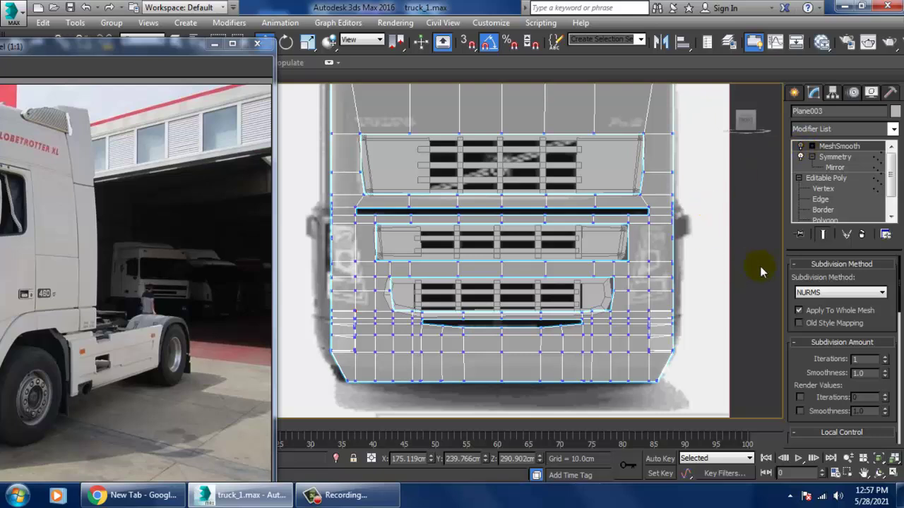
- Examine the cab model against the side-view blueprint around the front wheel arch and chassis
key("alt+w")
middle_click_drag(700, 183, 617, 244)
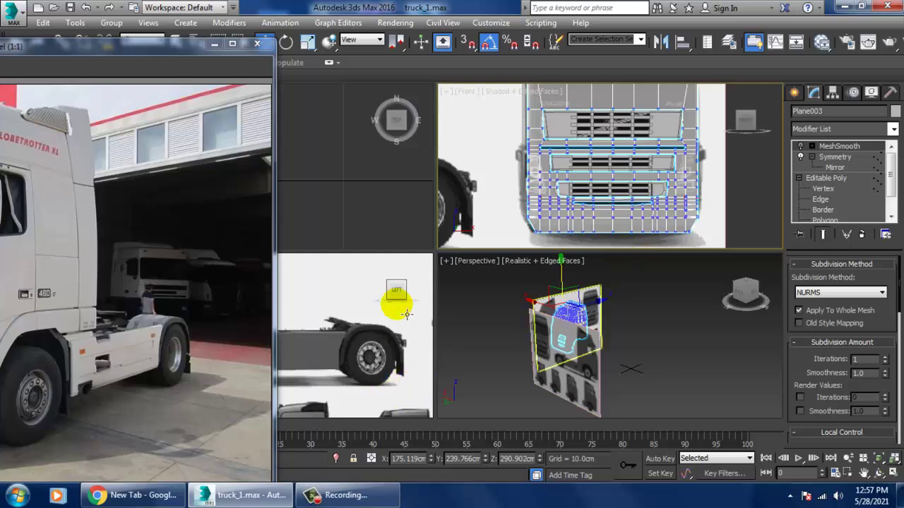
key("alt+w")
scroll(544, 282, "down", 3)
scroll(585, 278, "up", 6)
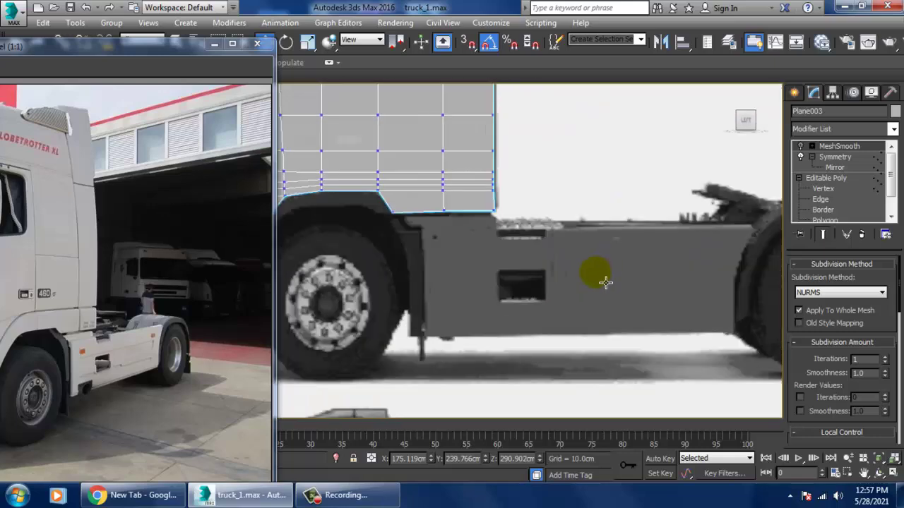
middle_click_drag(606, 283, 606, 290)
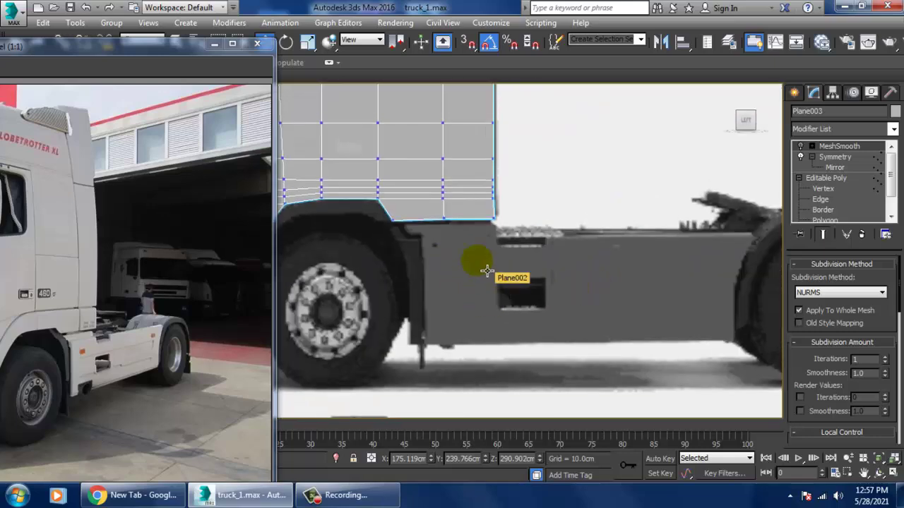
middle_click_drag(472, 258, 567, 262)
scroll(582, 247, "up", 4)
scroll(598, 255, "down", 4)
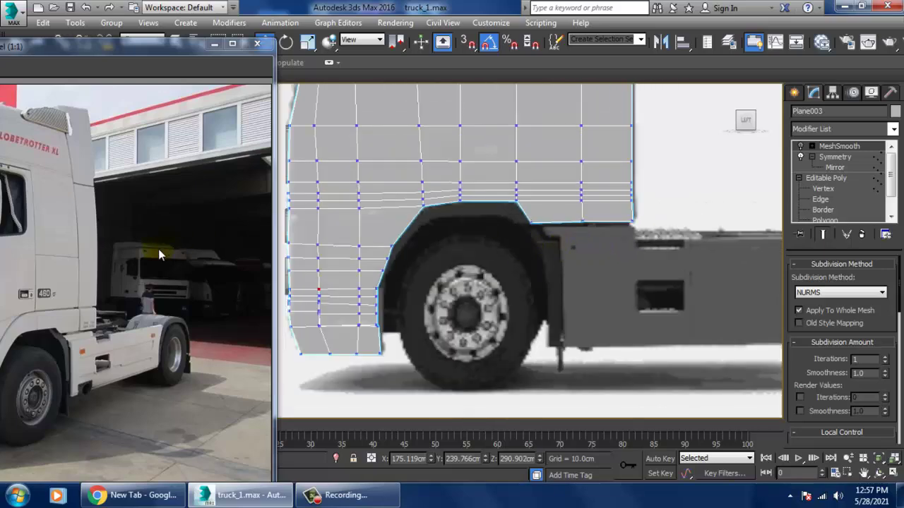
- Examine the side mirror and its bracket in the reference photo and compare them with the cab in the perspective and front views
left_click_drag(106, 56, 270, 37)
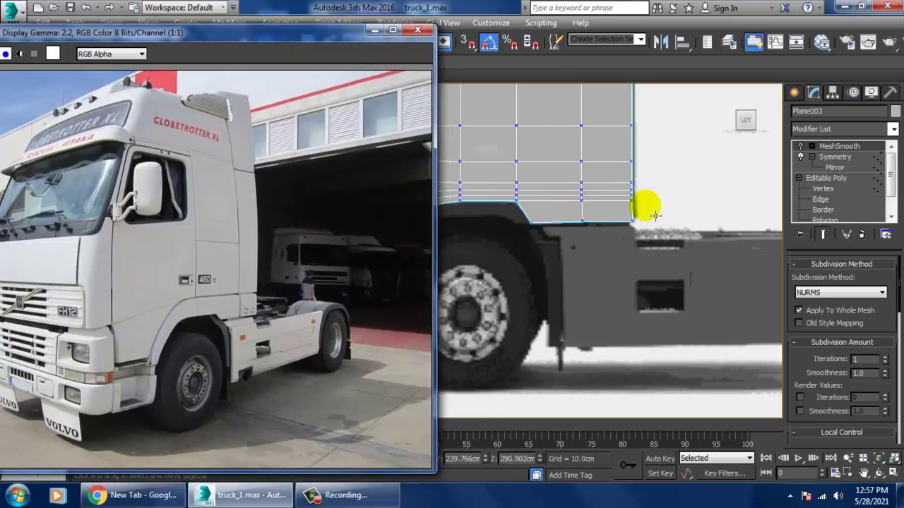
scroll(747, 274, "up", 4)
key("alt+w")
right_click(704, 337)
key("alt+w")
scroll(577, 291, "up", 2)
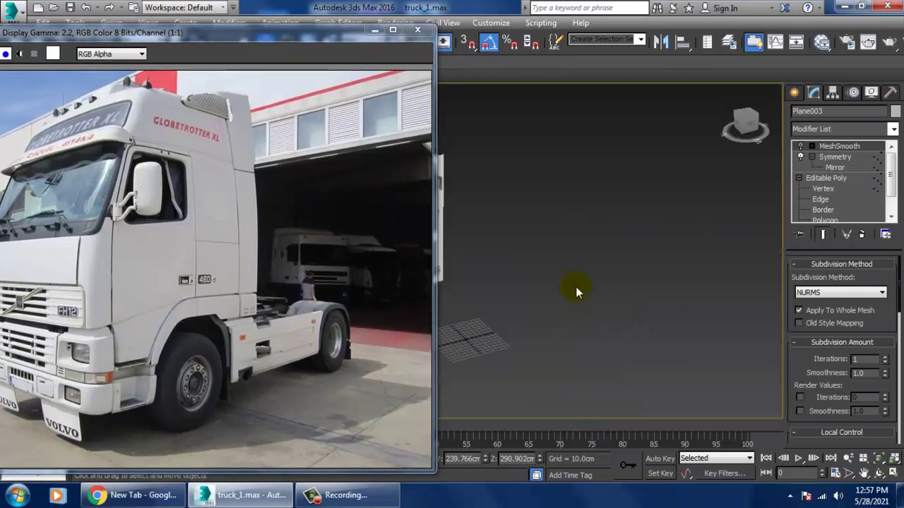
middle_click_drag(577, 290, 698, 317)
scroll(563, 300, "up", 4)
middle_click_drag(529, 283, 565, 303)
key("alt+w")
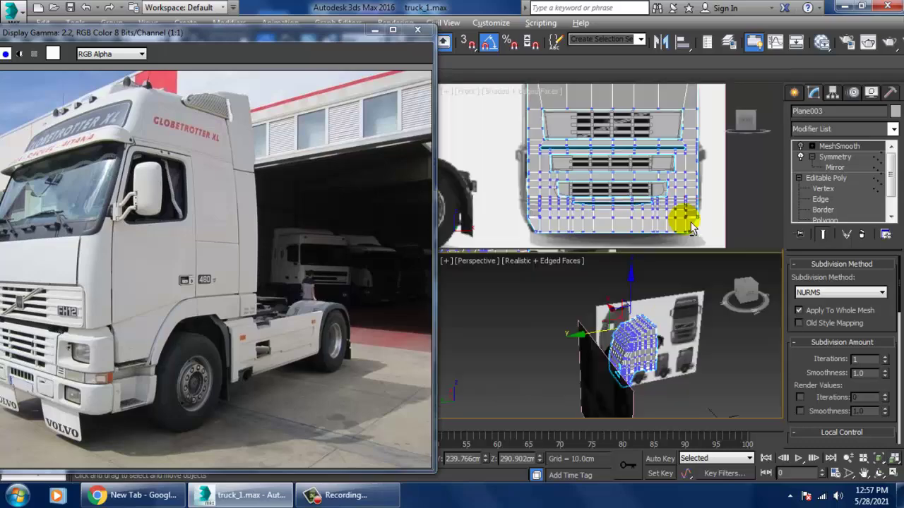
right_click(683, 202)
key("alt+w")
scroll(635, 252, "up", 6)
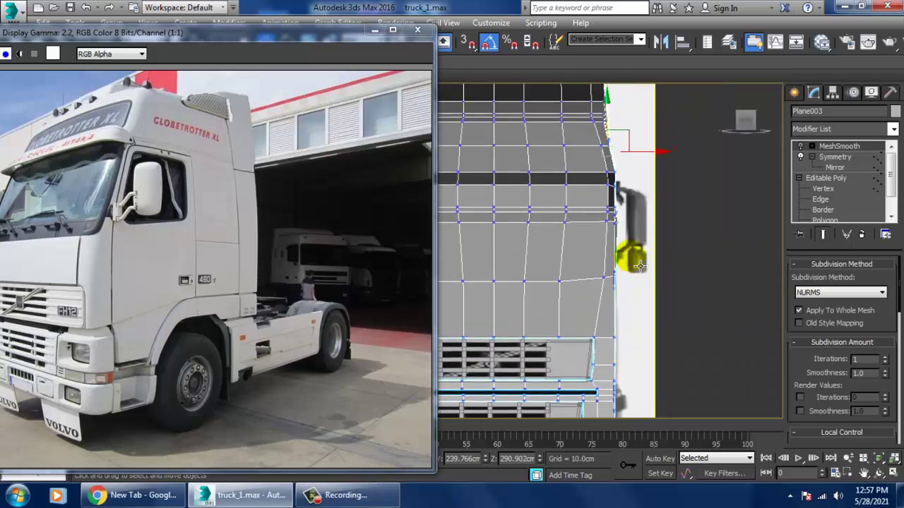
scroll(647, 272, "up", 2)
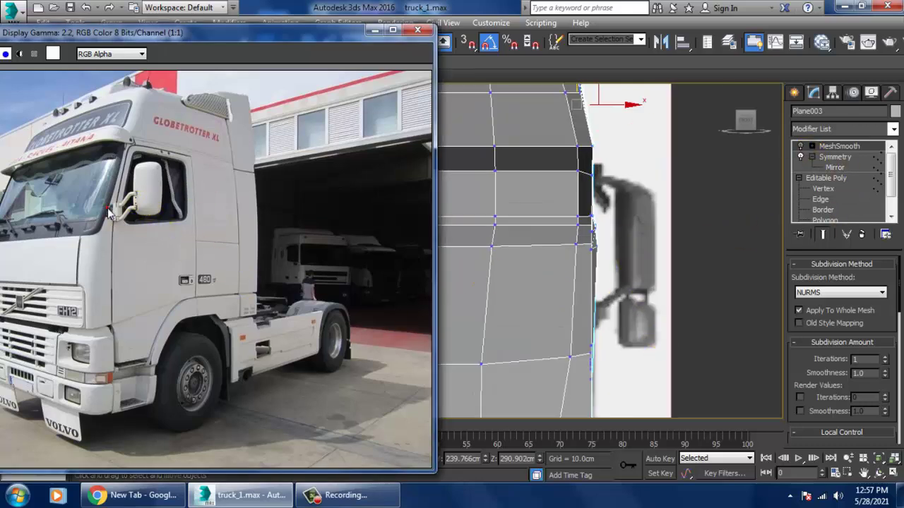
scroll(141, 208, "up", 3)
- Create a box about 9.7 cm long and 3.4 cm wide in the left view, at the mirror bracket's position beside the windshield edge
left_click(794, 94)
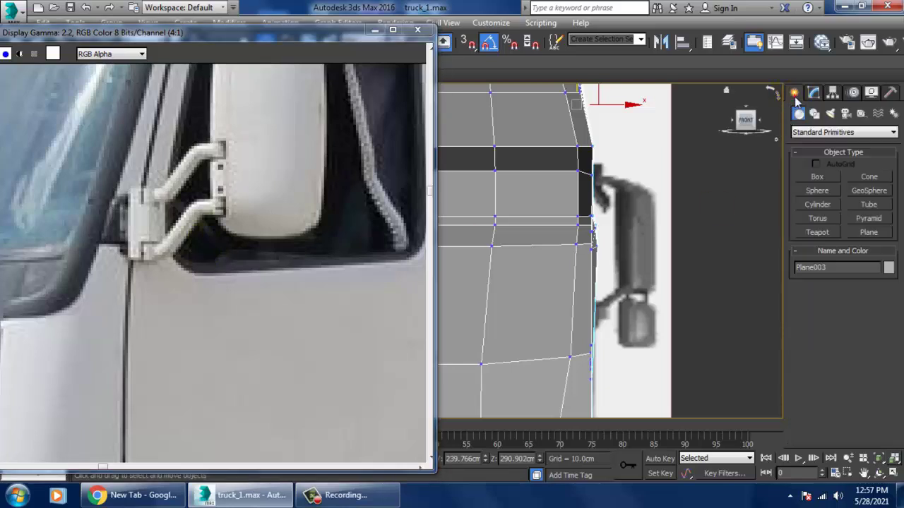
left_click(817, 177)
middle_click_drag(714, 233, 676, 229)
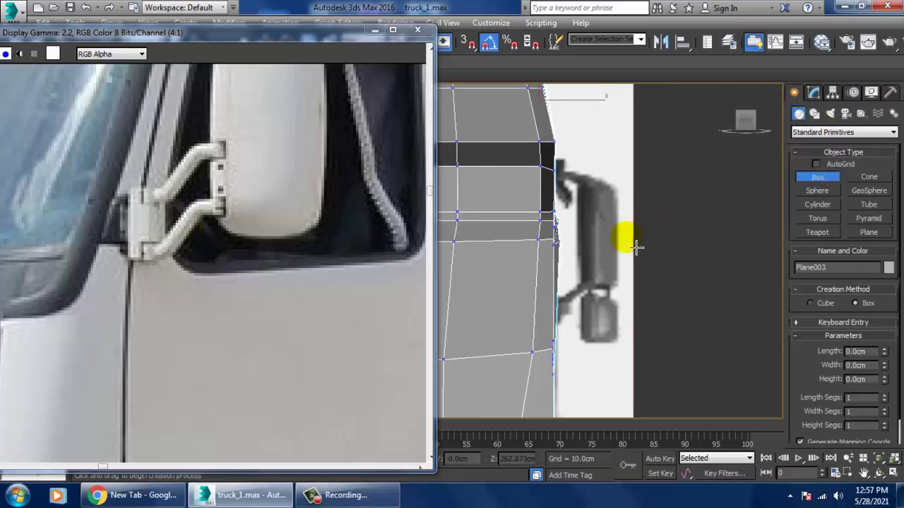
key("alt+w")
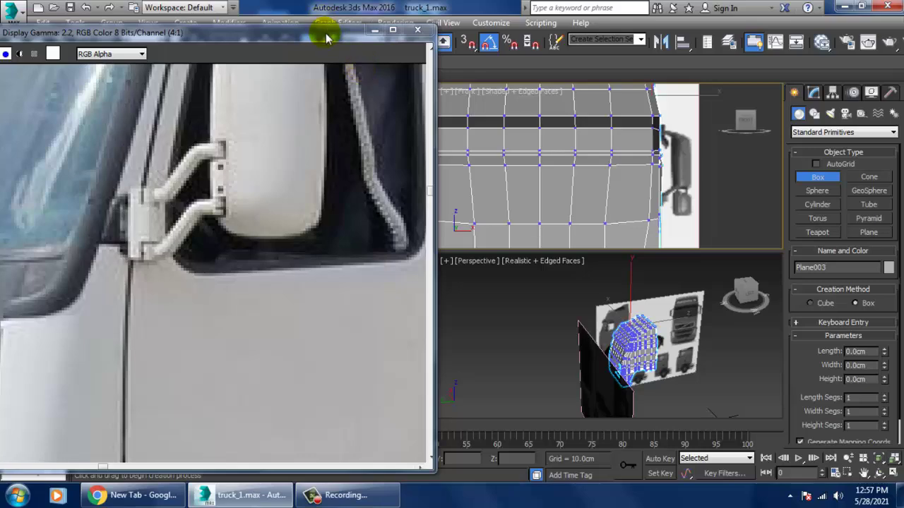
left_click_drag(325, 33, 200, 50)
left_click(379, 301)
key("alt+w")
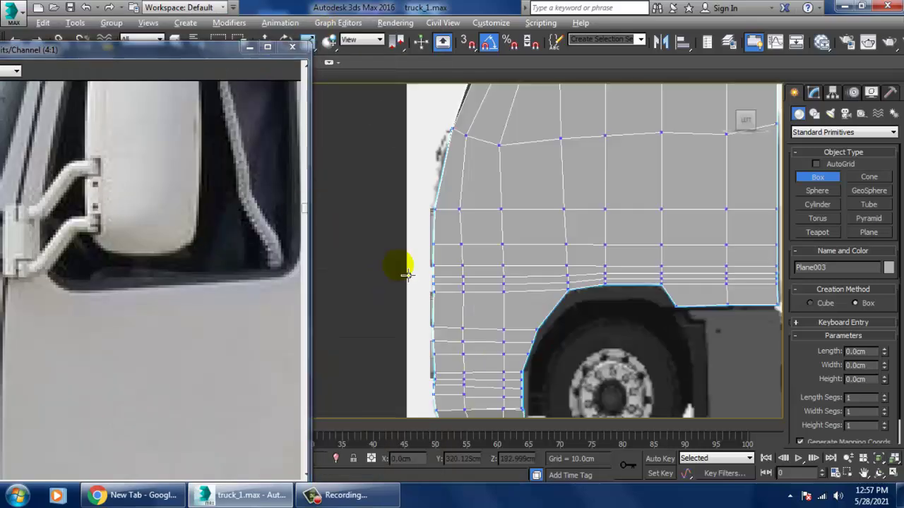
scroll(423, 255, "down", 5)
scroll(487, 254, "up", 5)
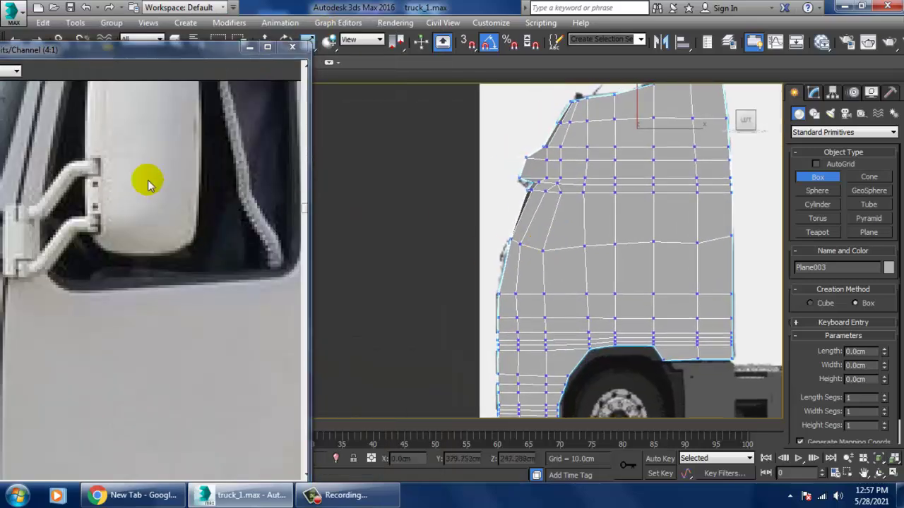
scroll(147, 182, "down", 2)
scroll(545, 258, "up", 3)
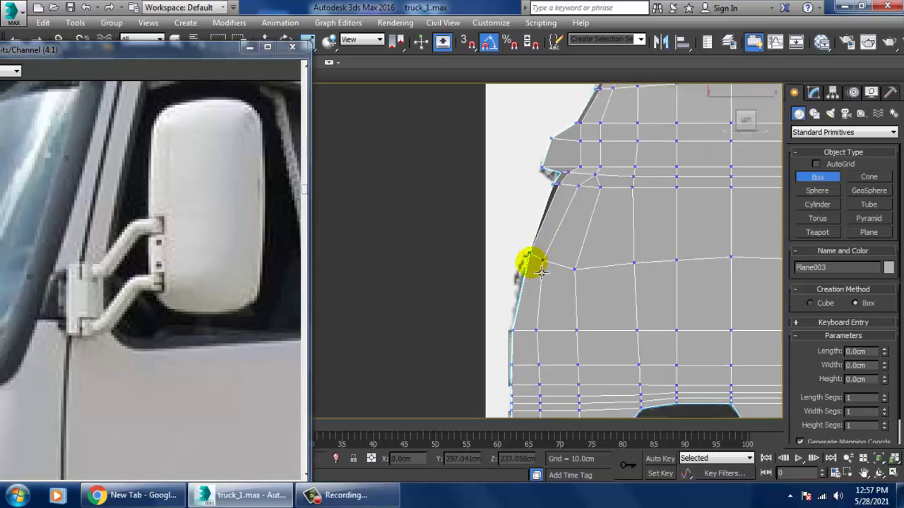
left_click_drag(131, 47, 216, 33)
left_click_drag(543, 269, 554, 300)
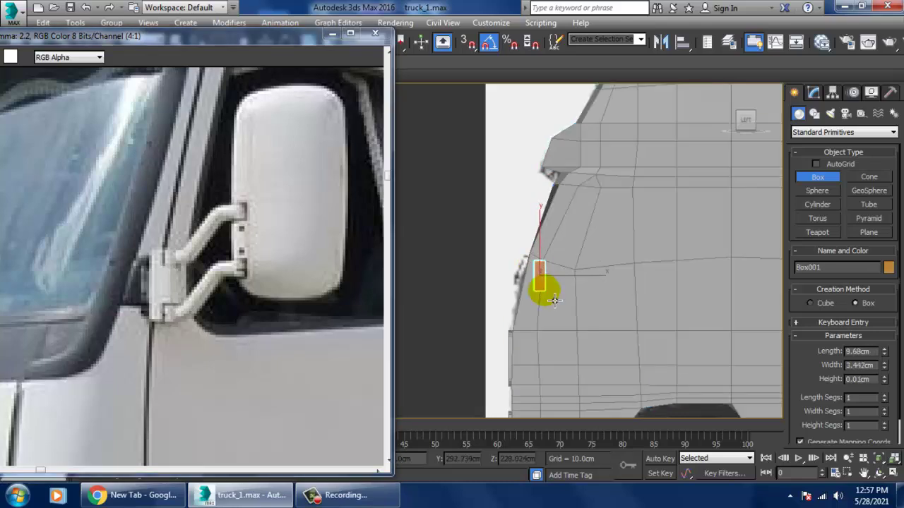
left_click(560, 290)
- Scale the bracket box's depth down to about 58.6 percent along its local Z axis
key("w")
key("z")
key("alt+w")
scroll(619, 328, "down", 8)
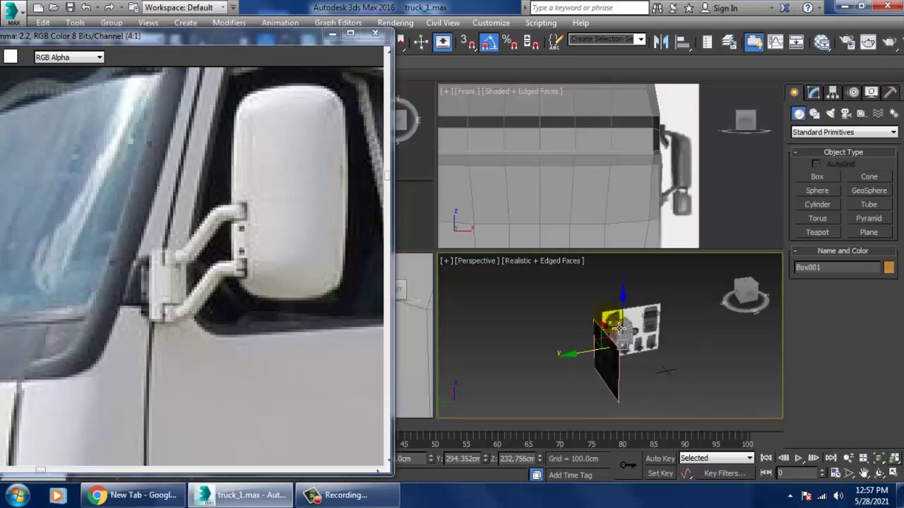
key("z")
scroll(607, 329, "down", 4)
mouse_move(607, 329)
middle_mouse_down("alt")
mouse_move(624, 331)
mouse_move(616, 339)
middle_mouse_up("alt")
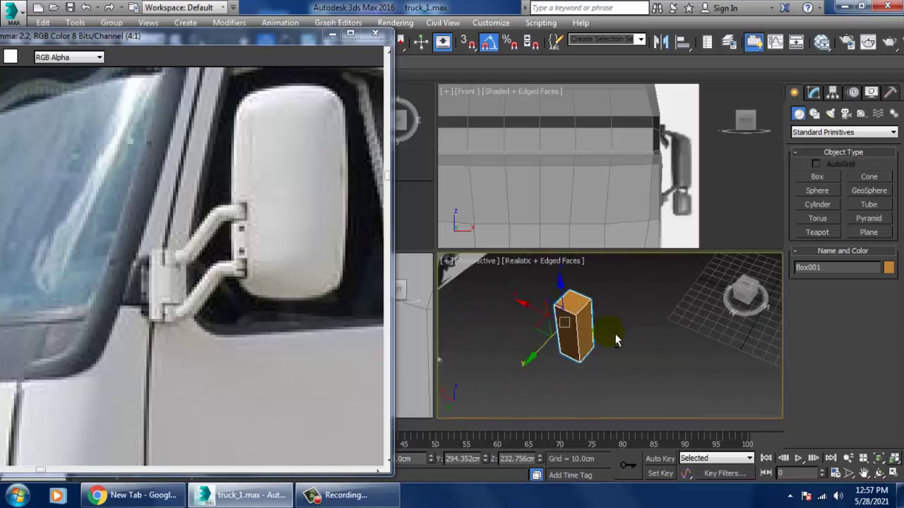
key("r")
left_click_drag(618, 353, 597, 345)
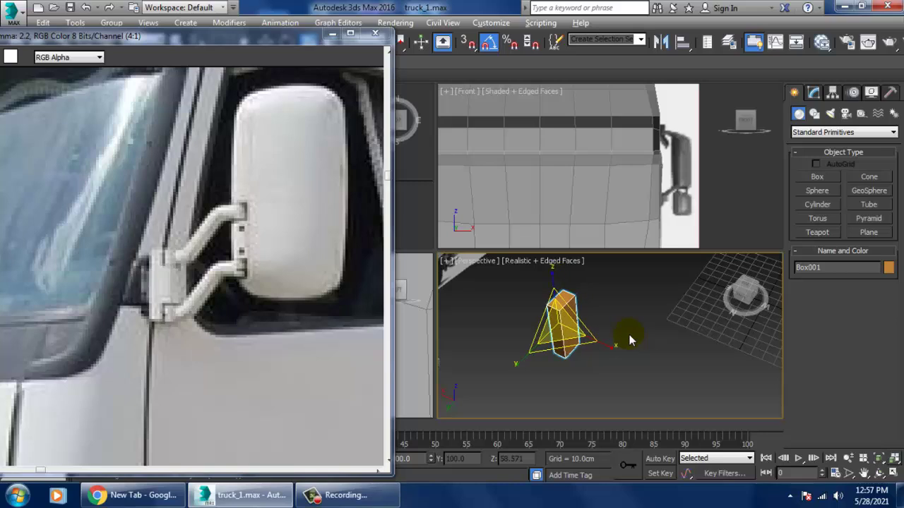
- Convert the mirror bracket box to an editable poly
key("alt+w")
key("z")
middle_click_drag(625, 330, 546, 305, "alt")
key("w")
scroll(521, 243, "down", 3)
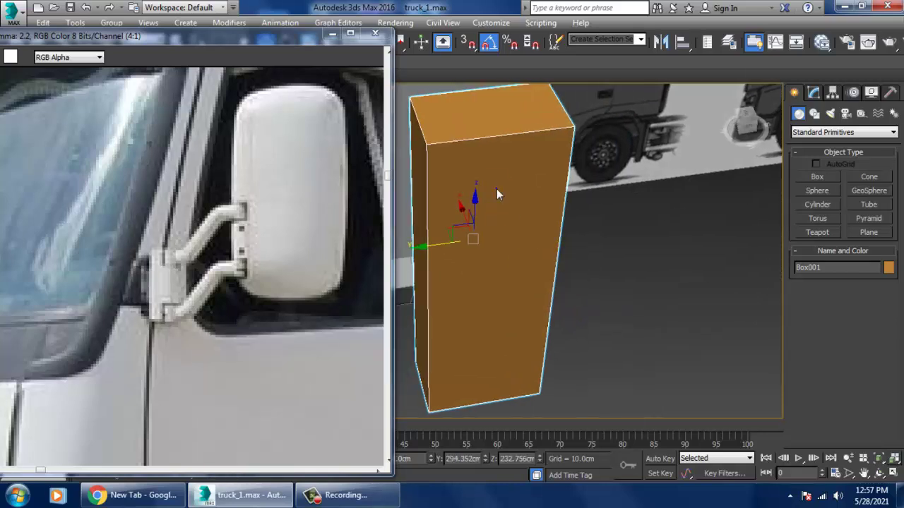
right_click(497, 187)
mouse_move(586, 325)
left_click(686, 330)
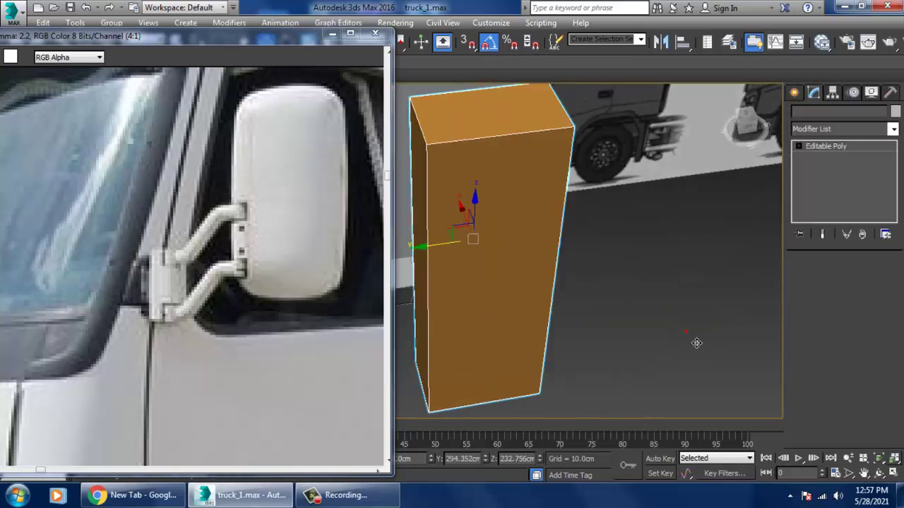
- Select the ring of four horizontal edges across the bracket box and connect them with a vertical loop through its middle
left_click(825, 281)
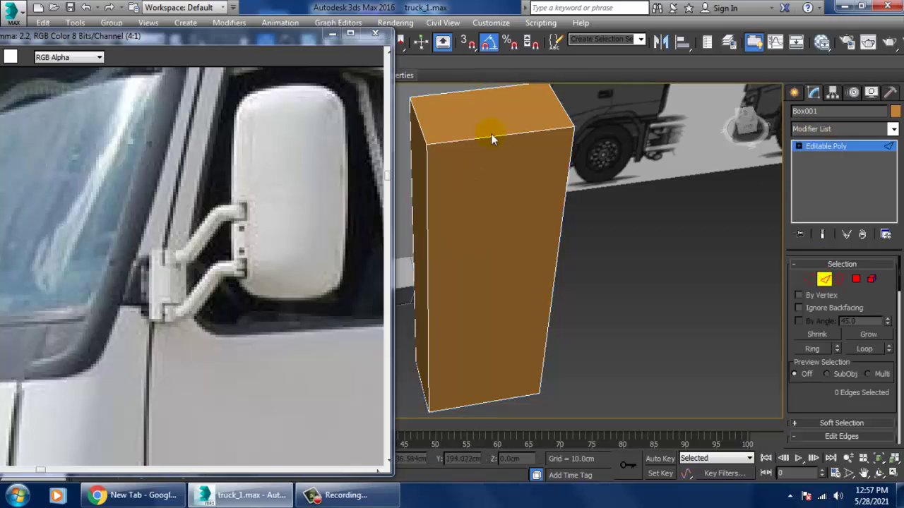
left_click(504, 147)
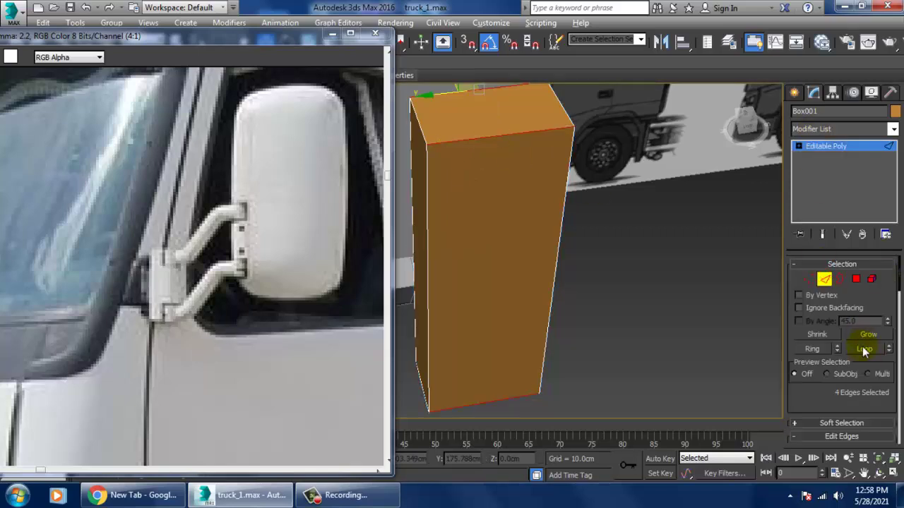
left_click_drag(860, 404, 871, 302)
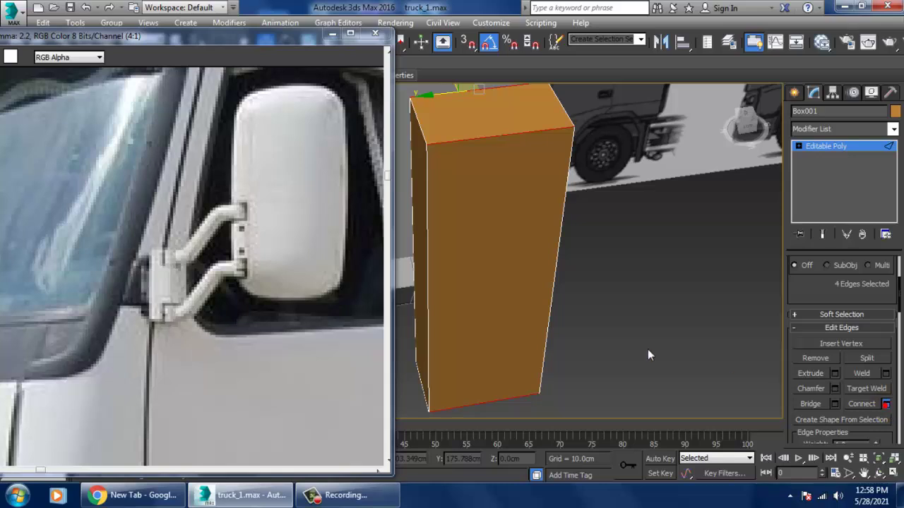
left_click(442, 316)
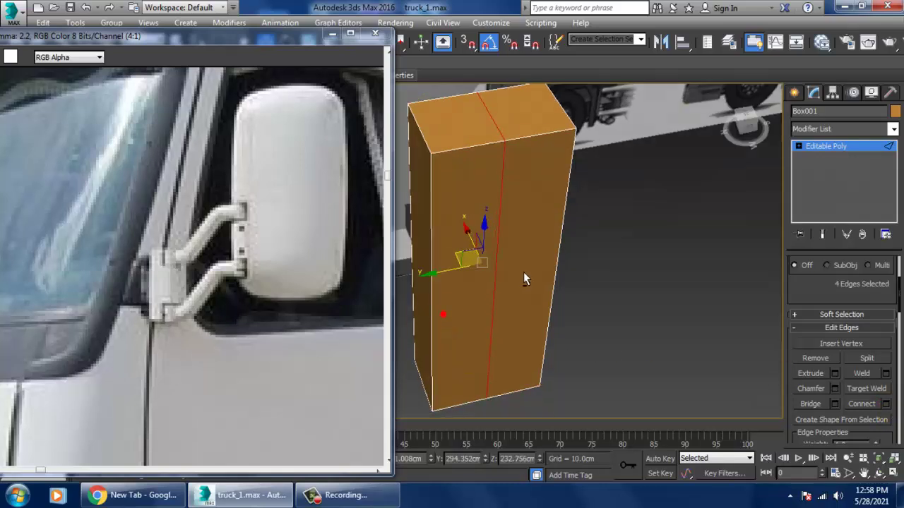
- Pull the middle vertical edge of the bracket's broad face outward along X and shift it slightly along Y
key("2")
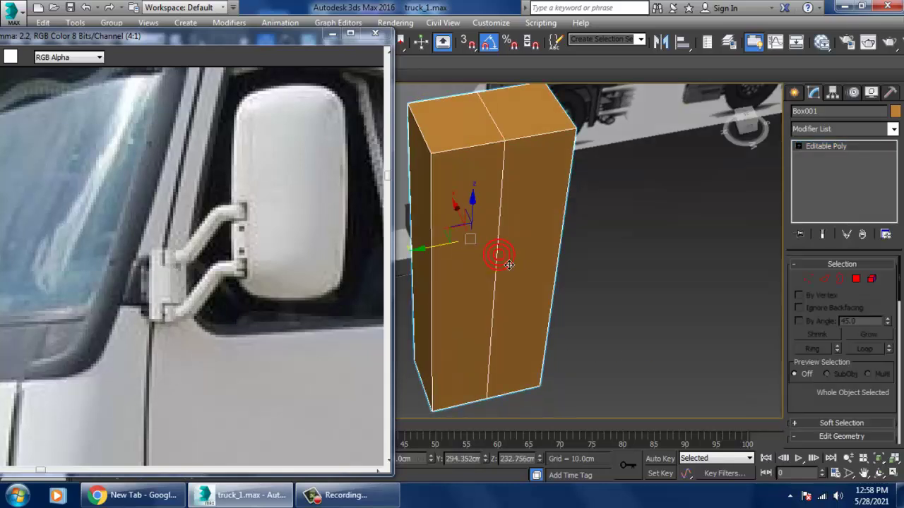
key("2")
middle_click_drag(497, 256, 478, 270, "alt")
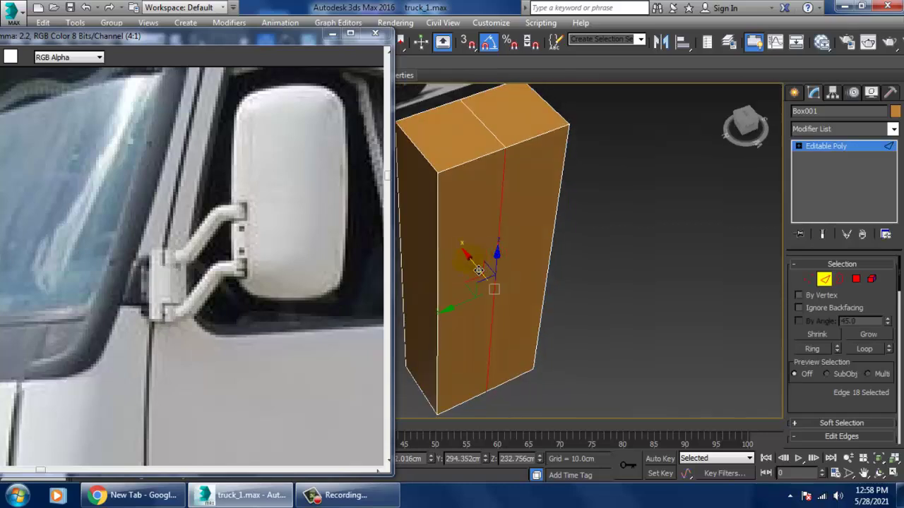
left_click_drag(479, 271, 503, 281)
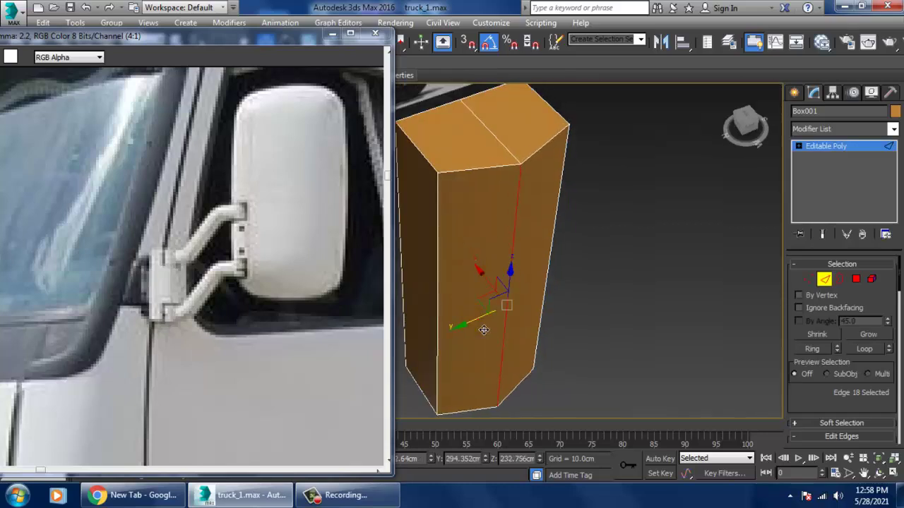
left_click_drag(484, 330, 469, 329)
- Draw a four-point Z-shaped line in the Front view, running from the bracket box's upper part outward and up as the mirror arm
key("alt+w")
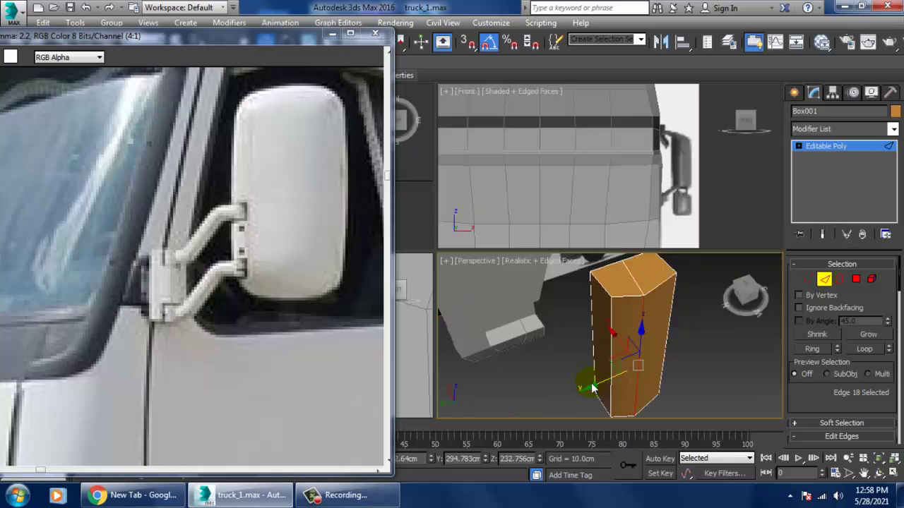
middle_click_drag(587, 186, 558, 184)
key("alt+w")
key("f")
scroll(568, 221, "up", 3)
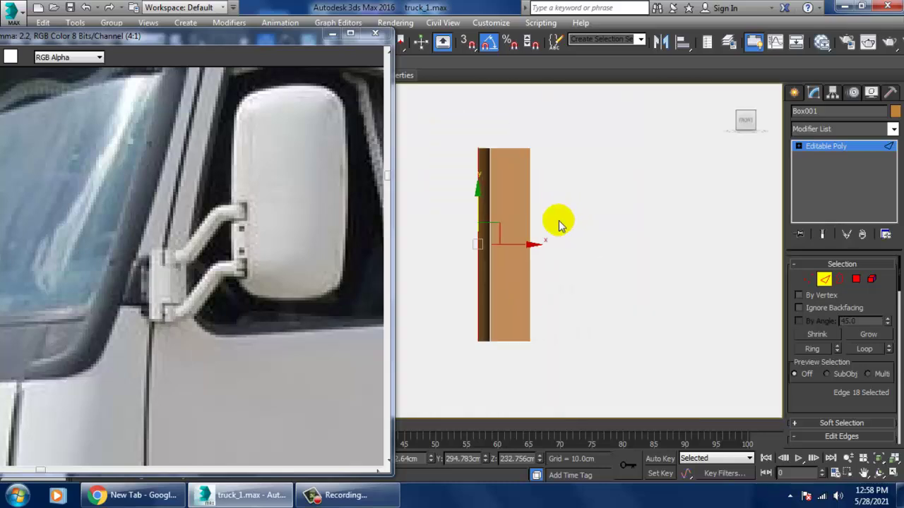
left_click(794, 94)
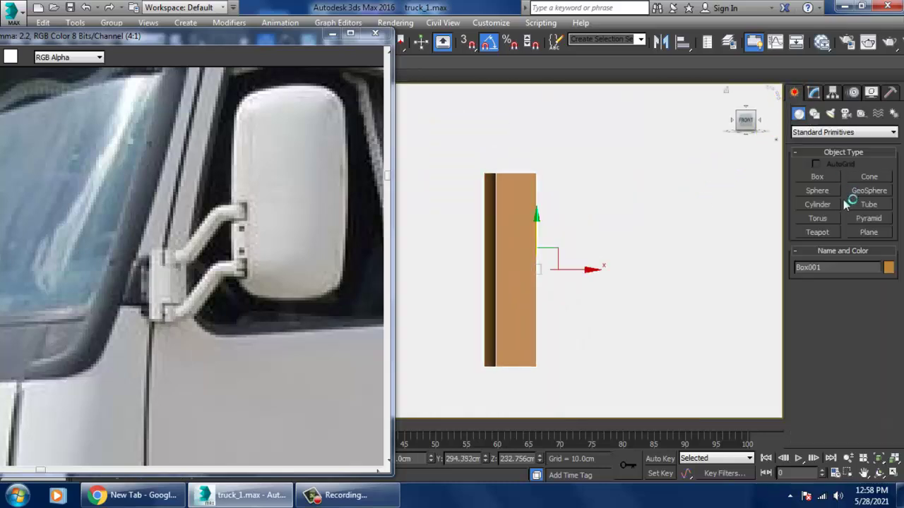
left_click(815, 114)
left_click(829, 187)
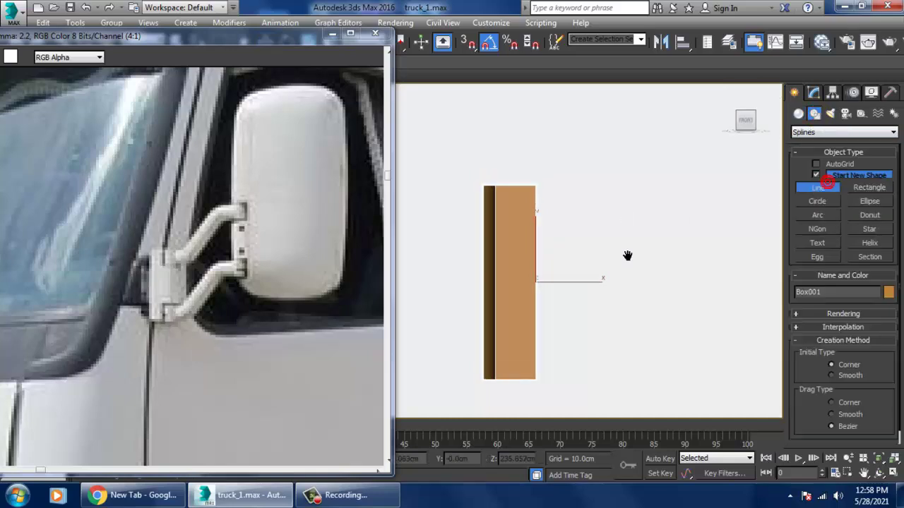
middle_click_drag(626, 257, 612, 289)
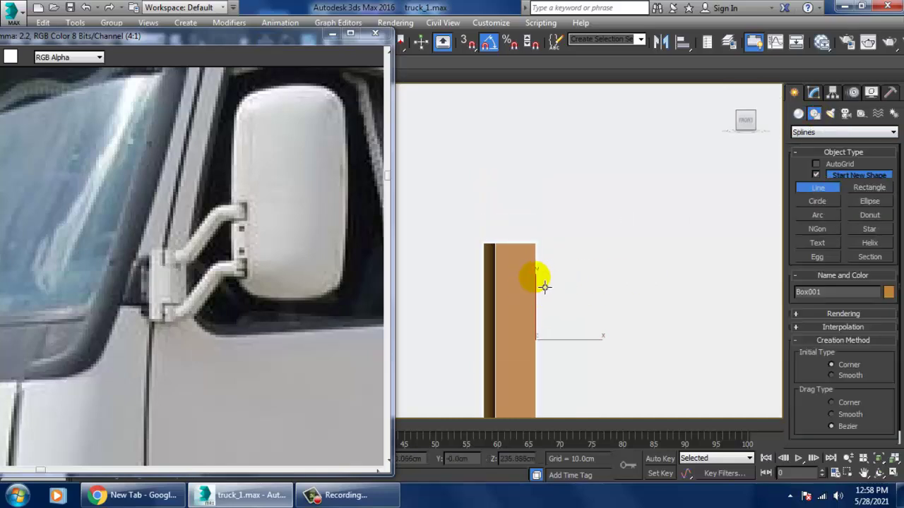
left_click(523, 283)
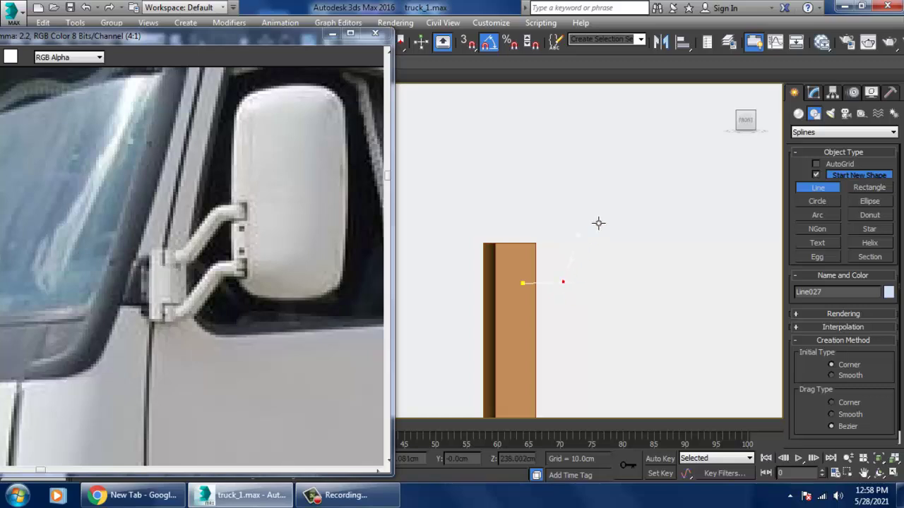
left_click(647, 182)
right_click(648, 182)
- Enable viewport rendering on the mirror arm line to give it a round tube thickness
left_click(814, 93)
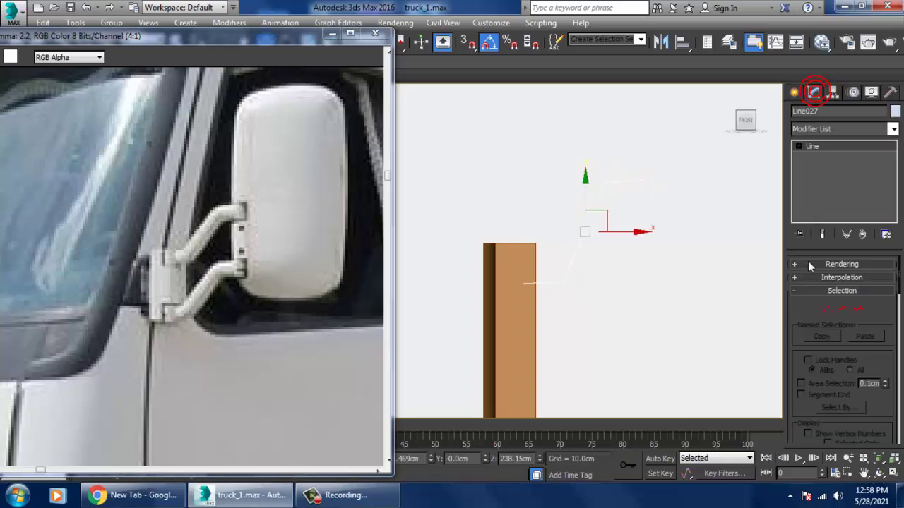
left_click(810, 264)
left_click(821, 287)
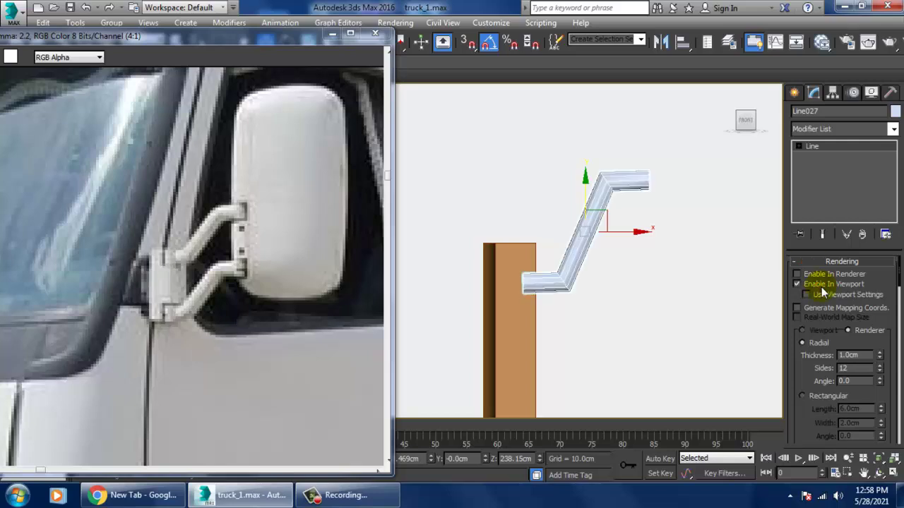
middle_click_drag(715, 303, 703, 284)
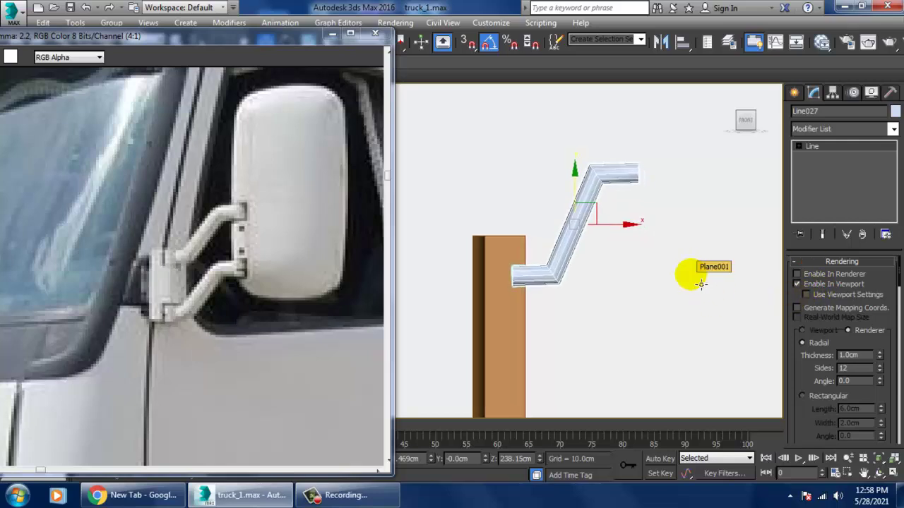
- Select the two bend vertices of the mirror arm line and fillet them slightly
key("1")
left_click_drag(573, 152, 608, 197)
left_click_drag(546, 254, 578, 302)
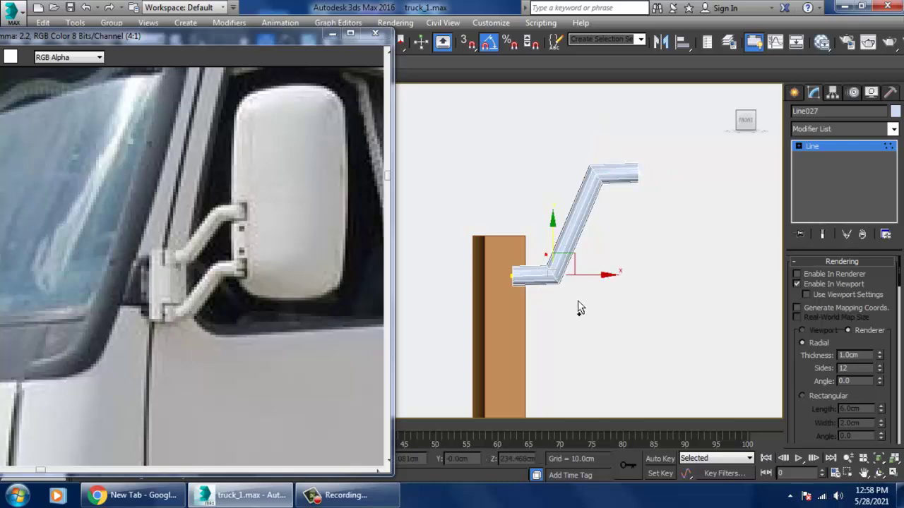
left_click_drag(806, 370, 805, 59)
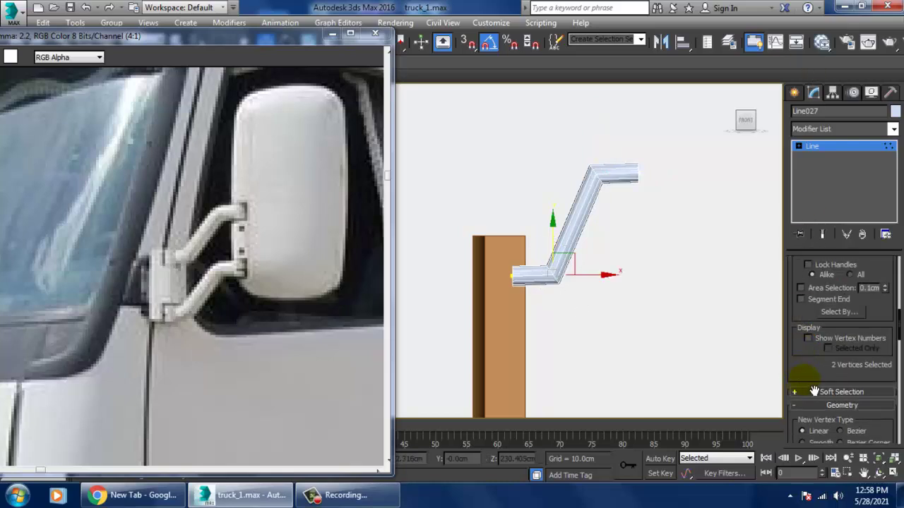
scroll(814, 391, "down", 6)
scroll(795, 405, "down", 4)
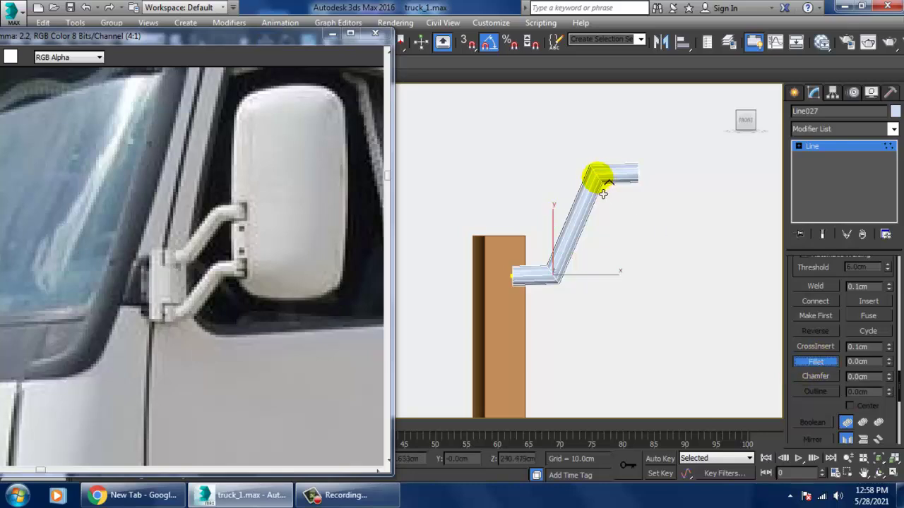
left_click_drag(597, 177, 597, 171)
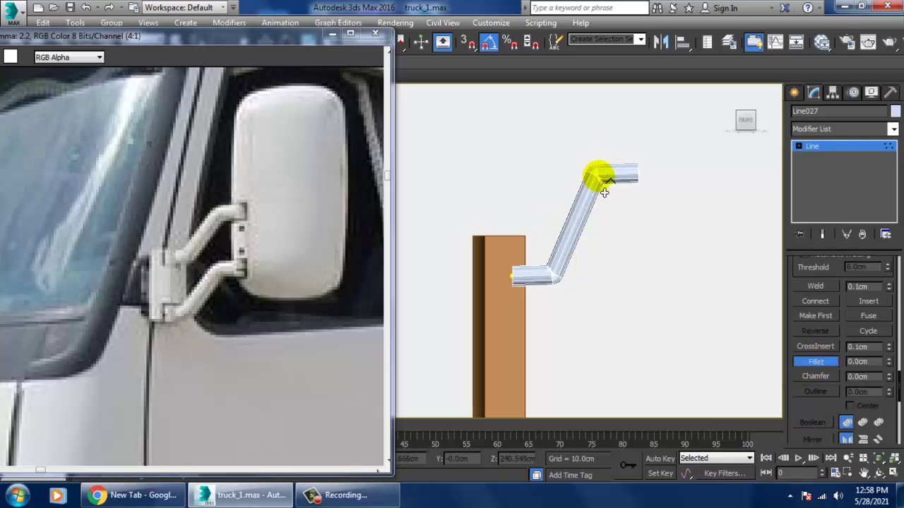
left_click(815, 145)
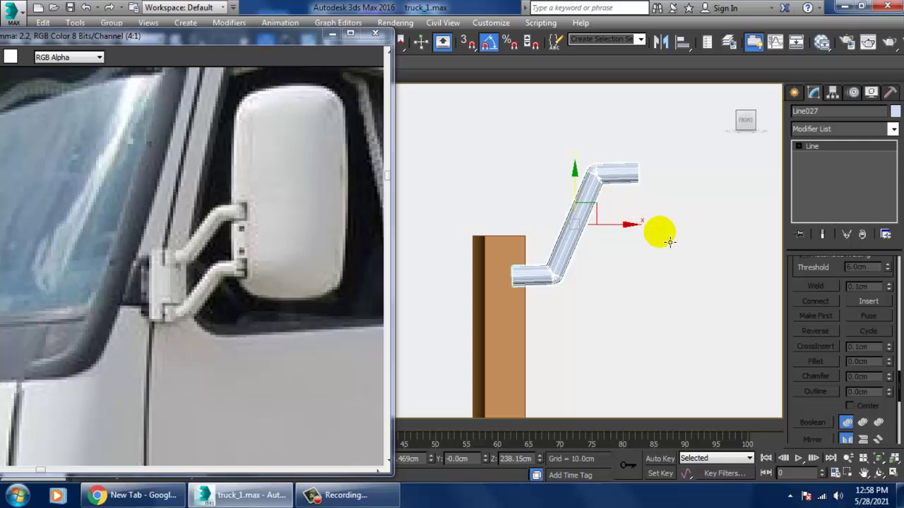
- Clone the mirror arm about 6.3 cm straight down to the lower end of the bracket box
scroll(641, 180, "down", 2)
middle_click_drag(670, 242, 641, 212)
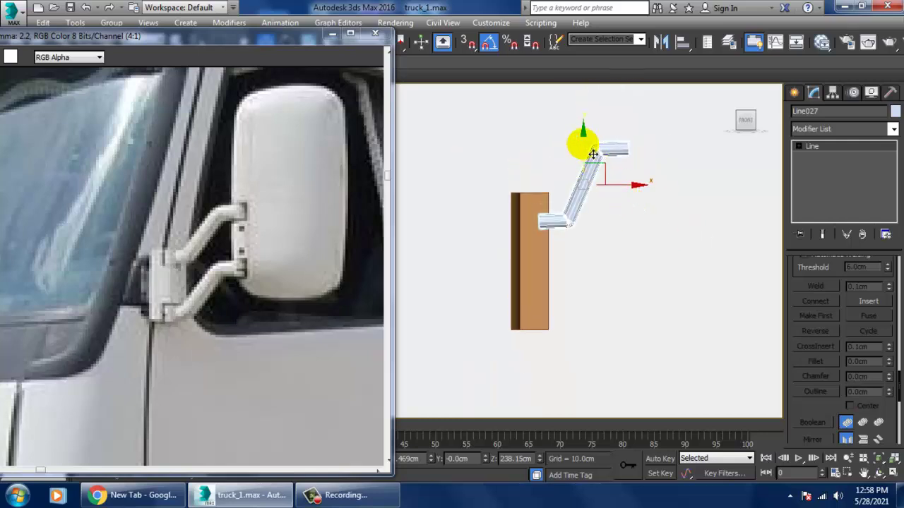
left_click_drag(593, 154, 612, 243, "shift")
left_click(465, 304)
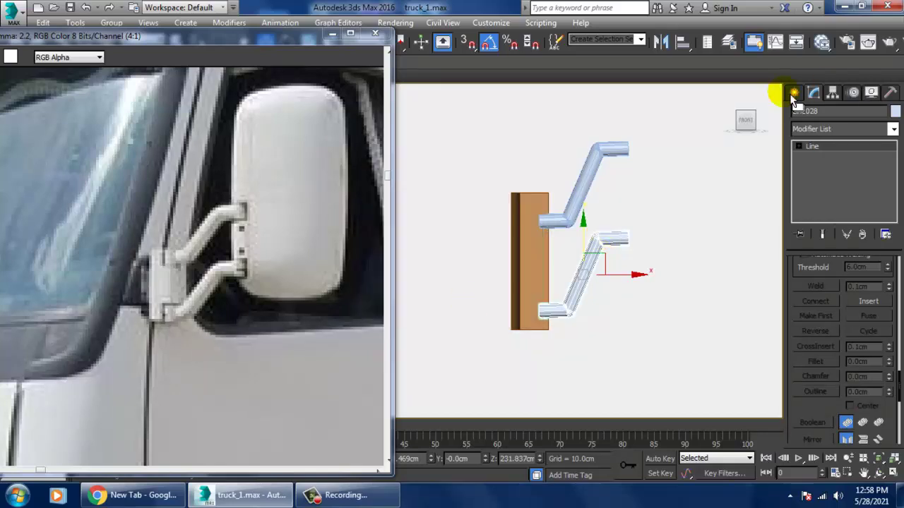
- Create a box about 16 cm tall and 9 cm wide at the outer ends of the two arms as the mirror housing
left_click(793, 94)
left_click(799, 114)
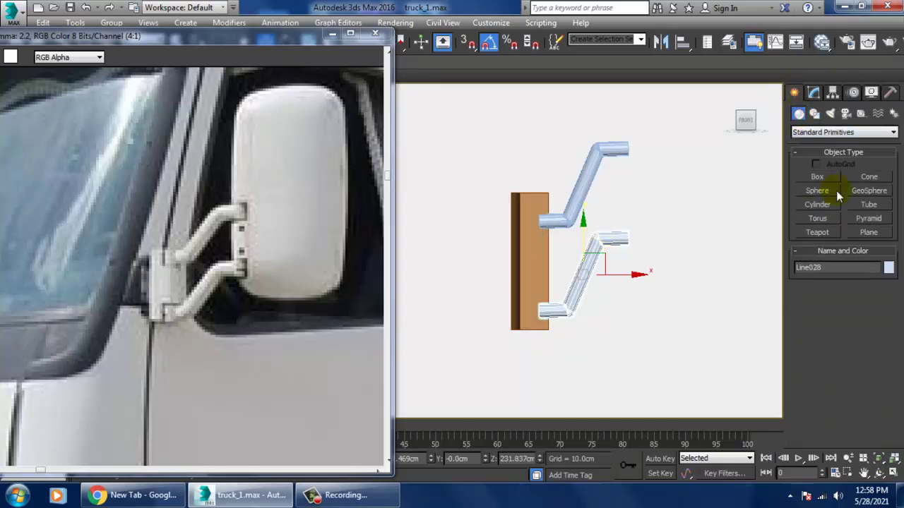
left_click(826, 176)
scroll(727, 212, "down", 2)
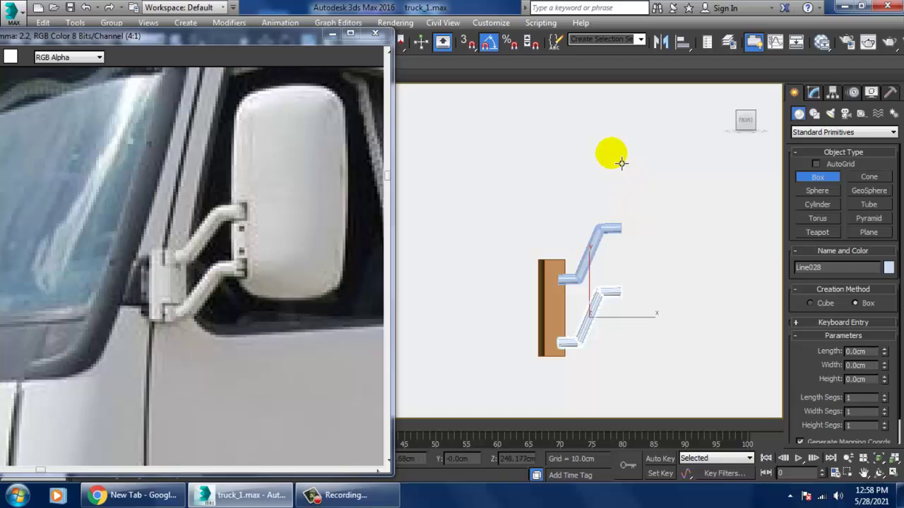
left_click_drag(612, 153, 712, 325)
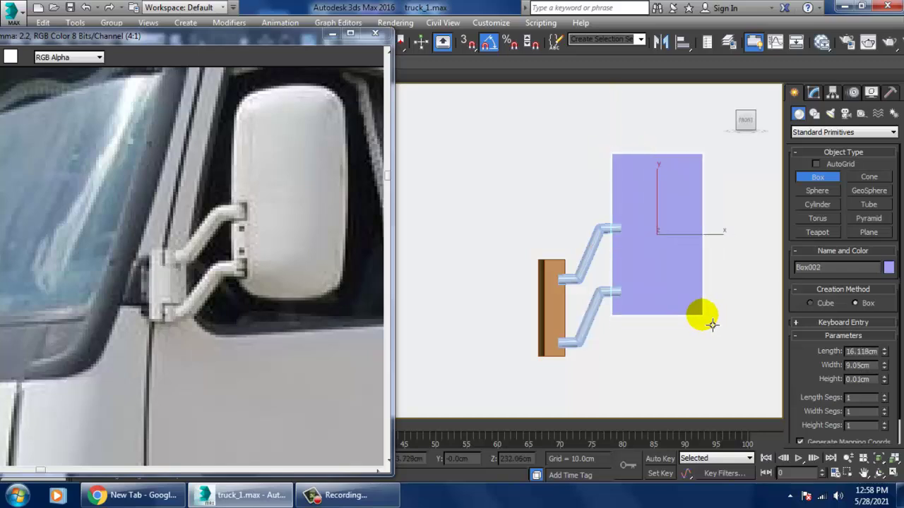
left_click(704, 290)
right_click(704, 291)
- Scale the mirror housing box thicker along Y and move it along Y to about 1.7 cm, over the arm ends
key("p")
scroll(669, 308, "down", 6)
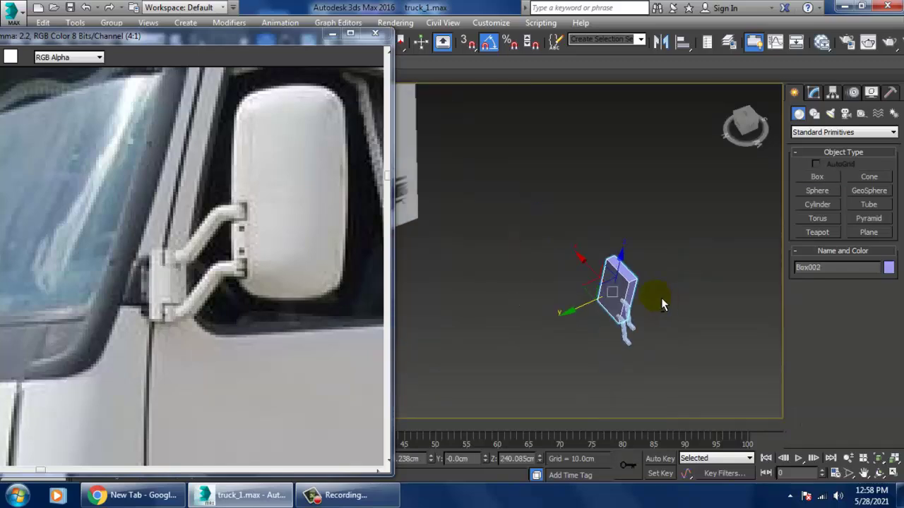
scroll(541, 291, "up", 3)
mouse_move(661, 297)
middle_mouse_down("alt")
mouse_move(541, 291)
mouse_move(662, 291)
middle_mouse_up("alt")
key("r")
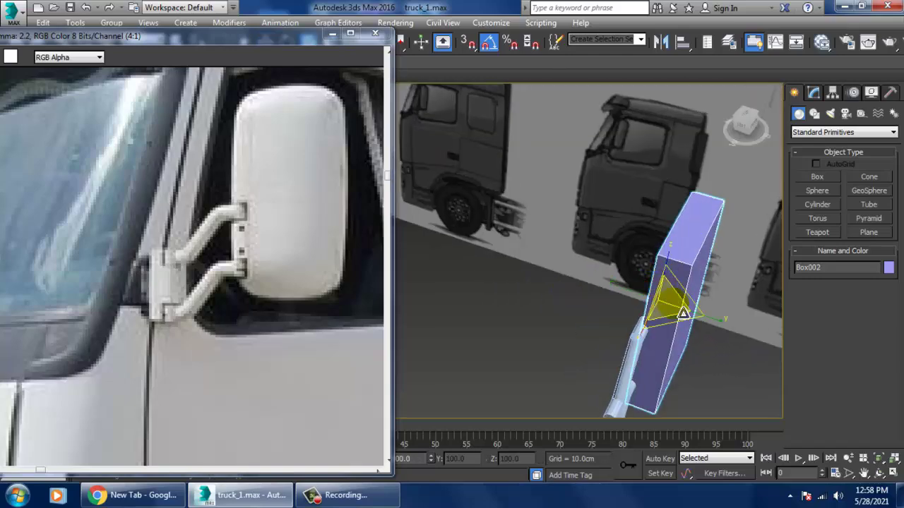
left_click_drag(718, 323, 745, 328)
key("w")
middle_click_drag(721, 325, 805, 323, "alt")
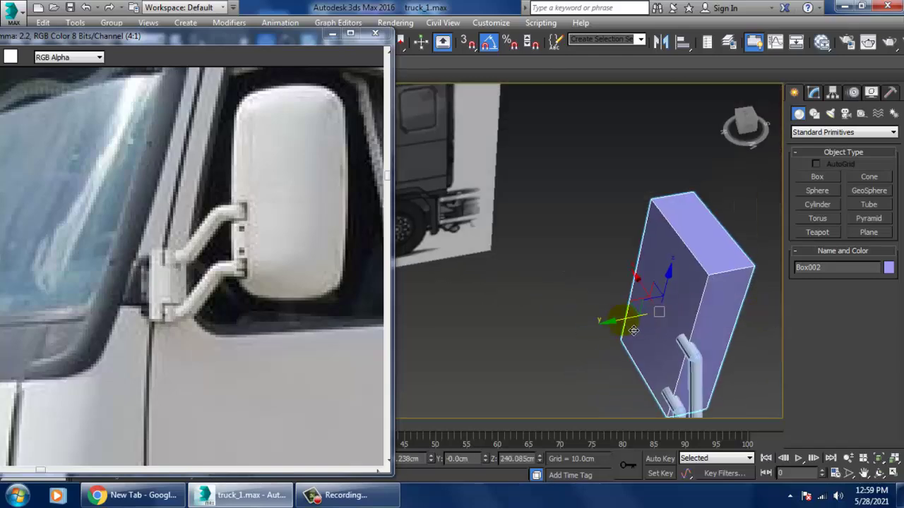
left_click_drag(634, 328, 611, 335)
- Convert the mirror housing box to an editable poly and start editing its polygons
scroll(650, 335, "up", 3)
middle_click_drag(649, 335, 549, 307, "alt")
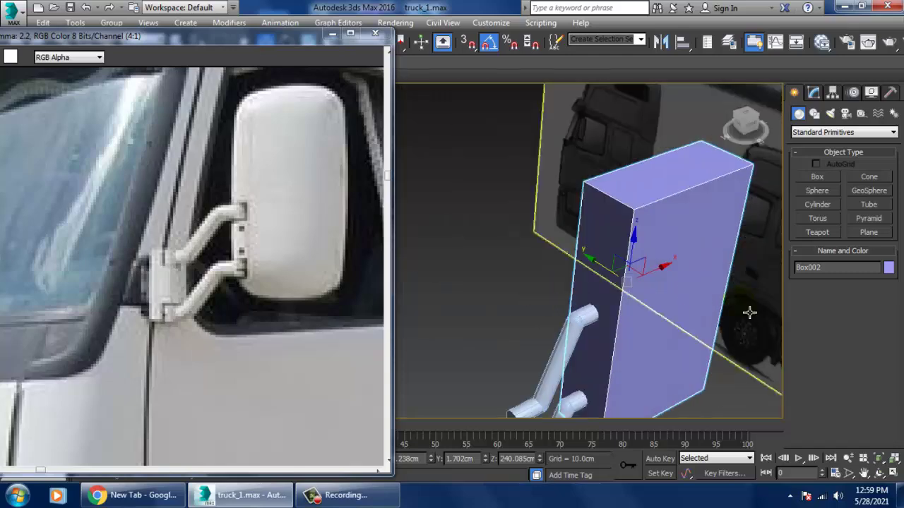
right_click(617, 218)
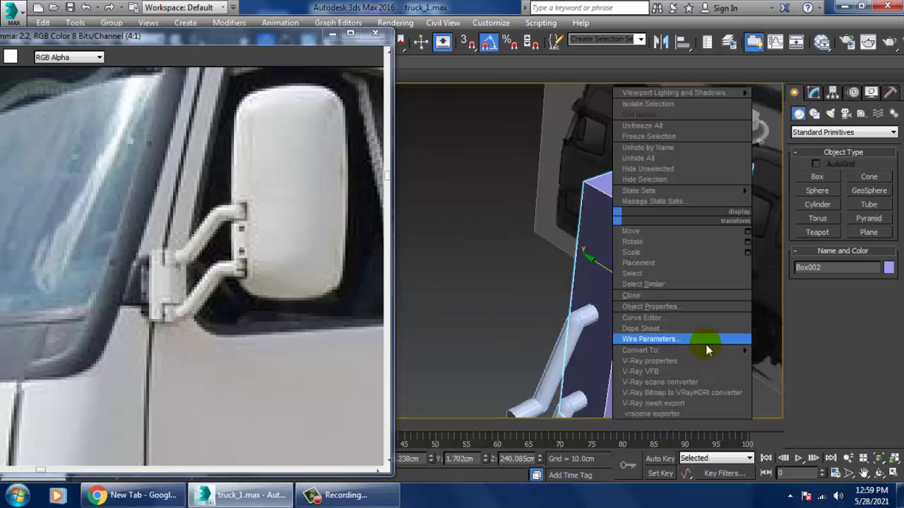
mouse_move(706, 350)
left_click(791, 361)
key("4")
- Bevel the large face of the mirror housing with a height of 2.238 cm and an outline of -1.0 cm
left_click(672, 319)
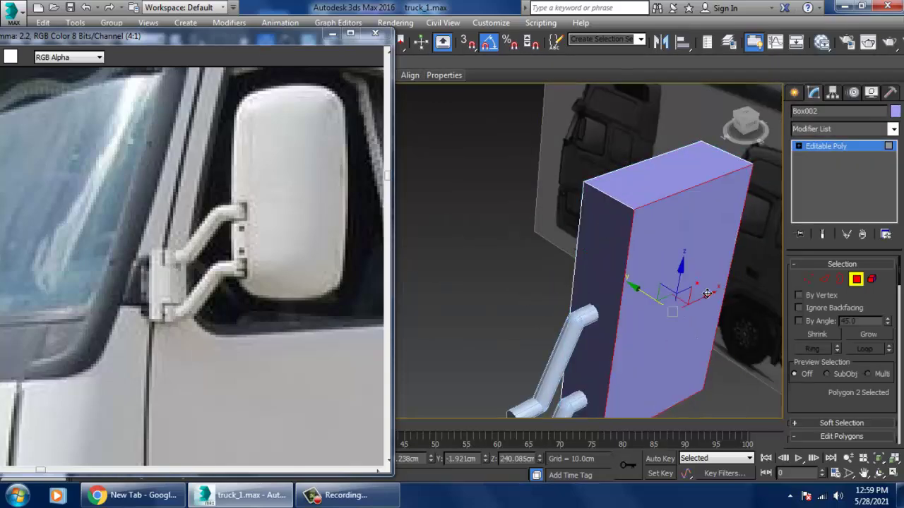
scroll(801, 379, "down", 5)
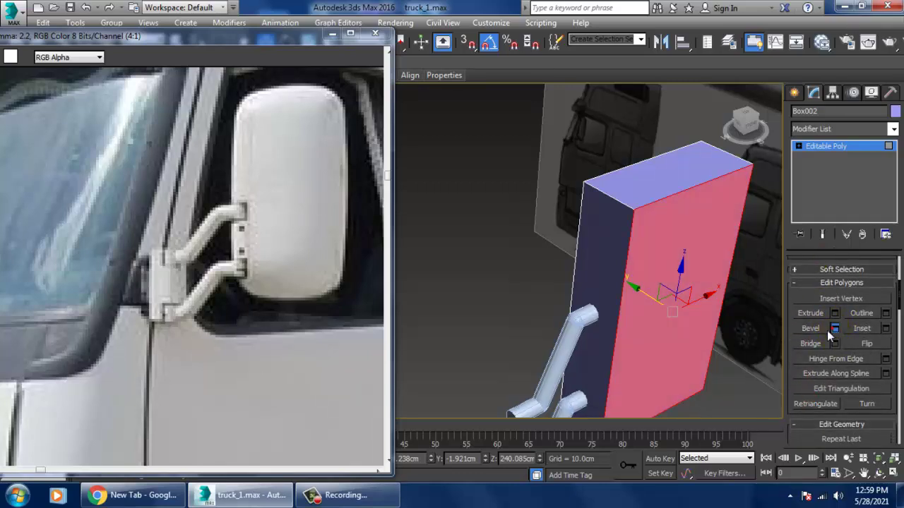
left_click(834, 329)
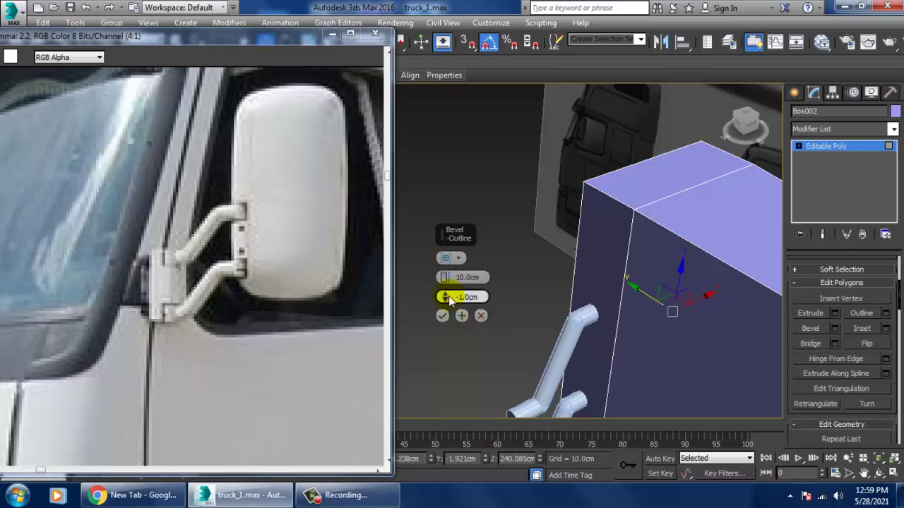
left_click_drag(446, 313, 456, 357)
key("ctrl+z")
scroll(626, 296, "down", 4)
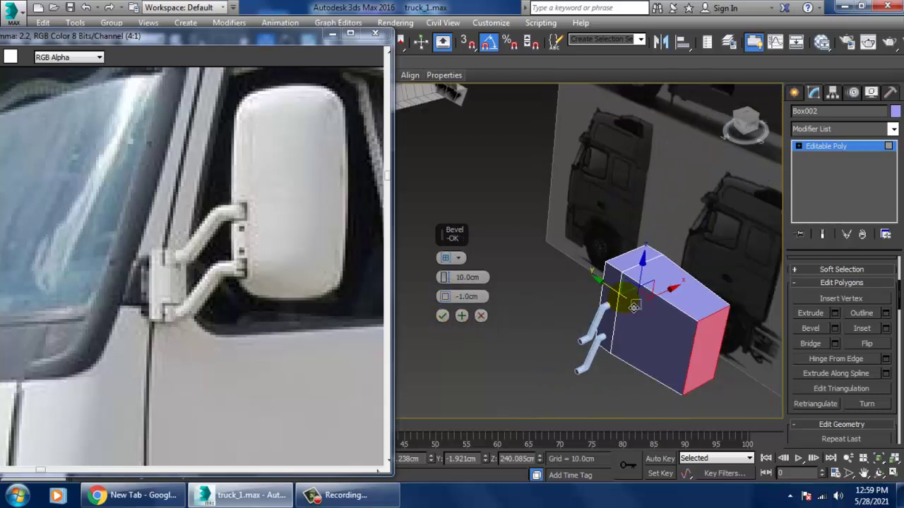
middle_click_drag(626, 296, 585, 300)
left_click_drag(445, 284, 464, 319)
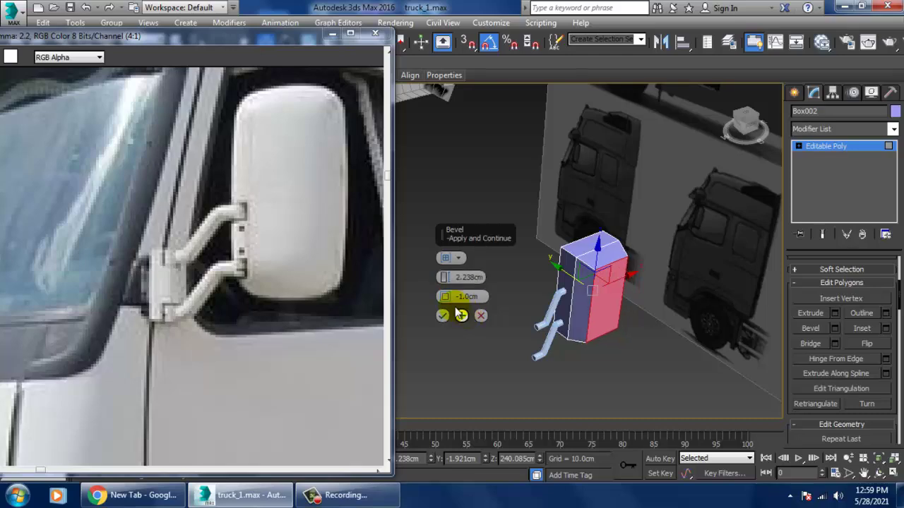
left_click(442, 316)
- Scale the beveled face of the mirror housing down slightly and shift it along the Y axis
scroll(554, 272, "up", 5)
middle_click_drag(603, 282, 573, 303, "alt")
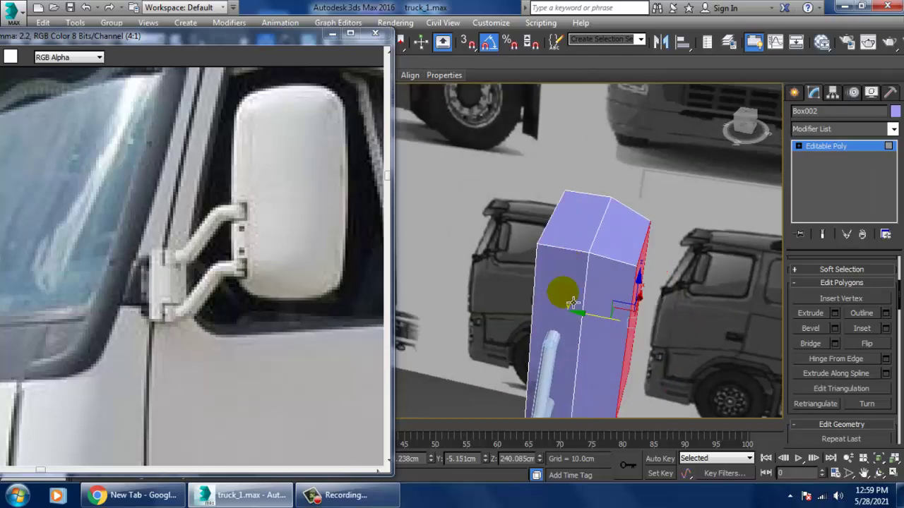
left_click_drag(606, 324, 654, 337)
key("r")
middle_click_drag(658, 330, 599, 325, "alt")
key("w")
left_click_drag(599, 323, 585, 314)
- Select the edge loop where the housing's bevel begins and chamfer it by 1.0 cm with 3 segments
key("2")
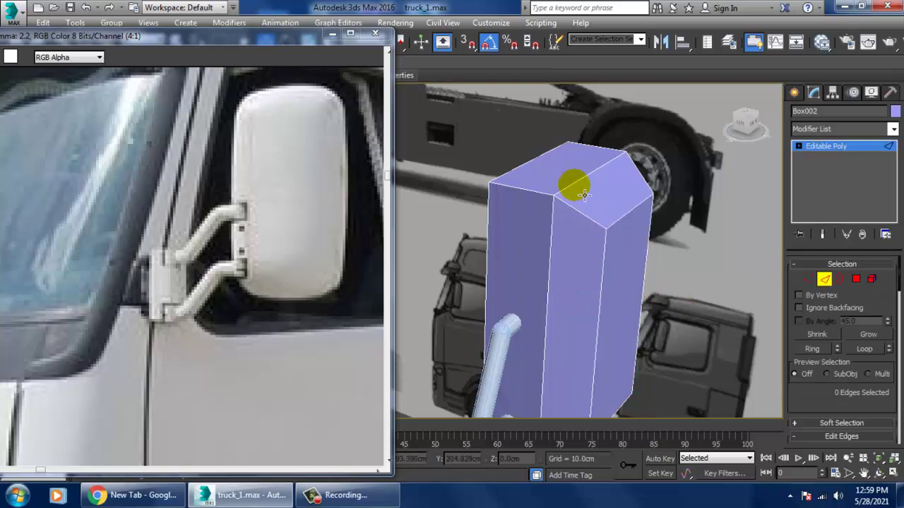
double_click(574, 186)
left_click_drag(830, 404, 821, 216)
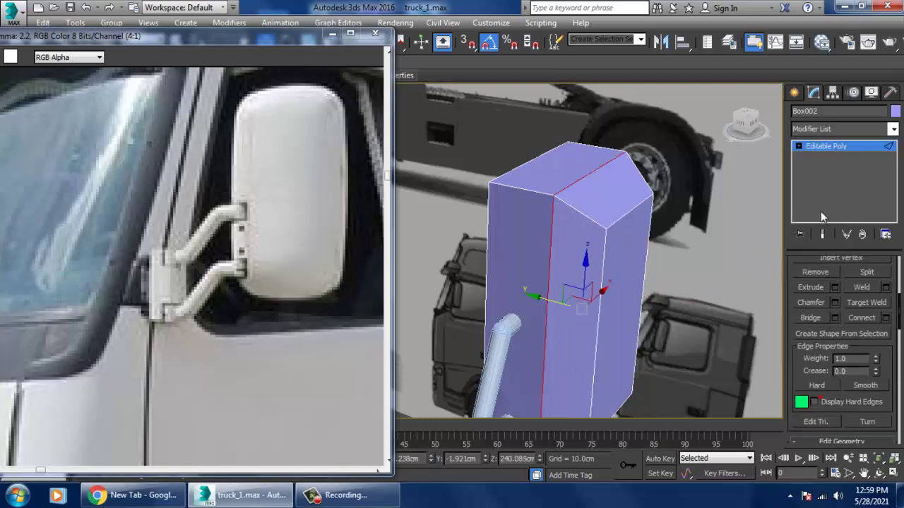
left_click(834, 303)
mouse_move(445, 296)
left_mouse_down()
mouse_move(447, 288)
mouse_move(454, 295)
left_mouse_up()
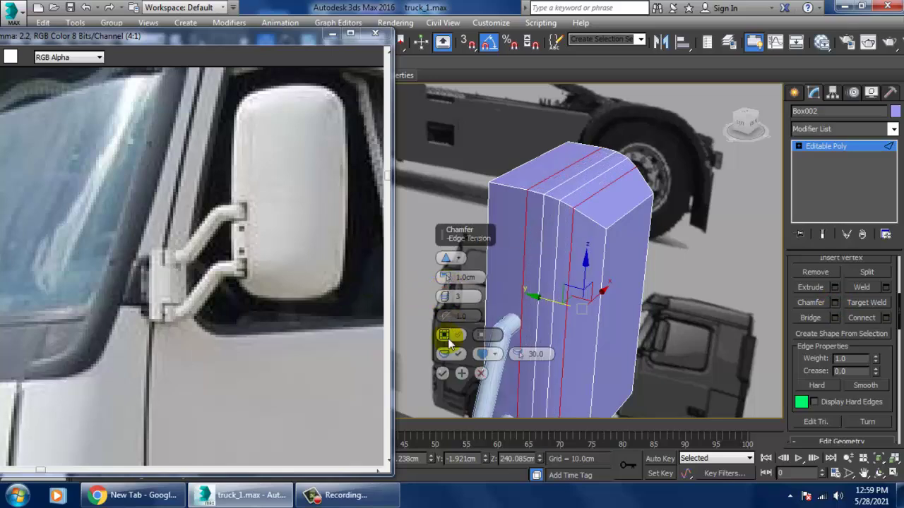
left_click(442, 373)
- Inset the flat back face of the mirror housing by 1.0 cm
left_click(634, 230)
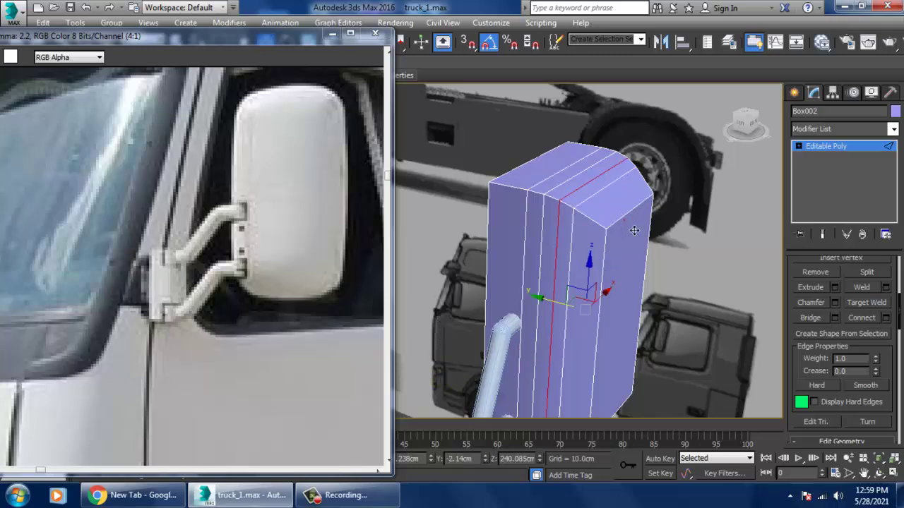
left_click(627, 233)
middle_click_drag(623, 228, 687, 242, "alt")
middle_click_drag(601, 252, 695, 238, "alt")
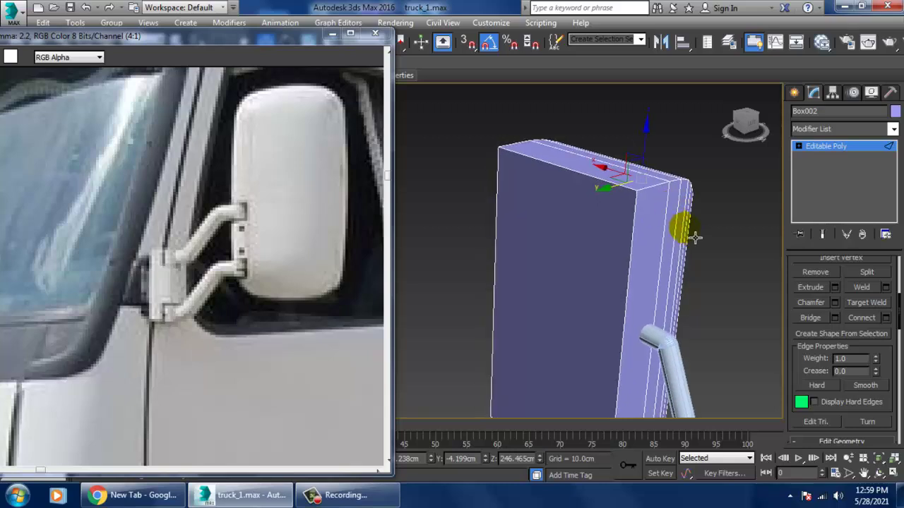
key("4")
left_click(591, 269)
middle_click_drag(592, 269, 668, 281, "alt")
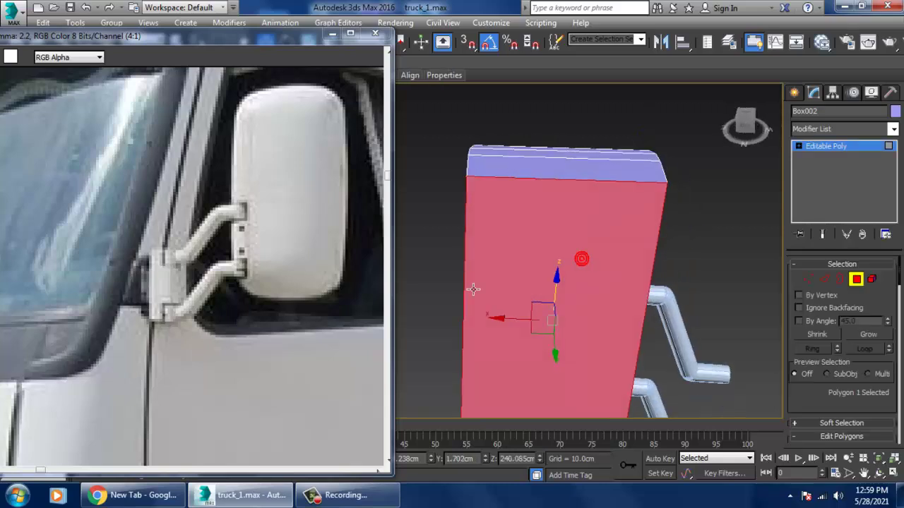
middle_click_drag(471, 265, 588, 260, "alt")
left_click_drag(812, 418, 825, 315)
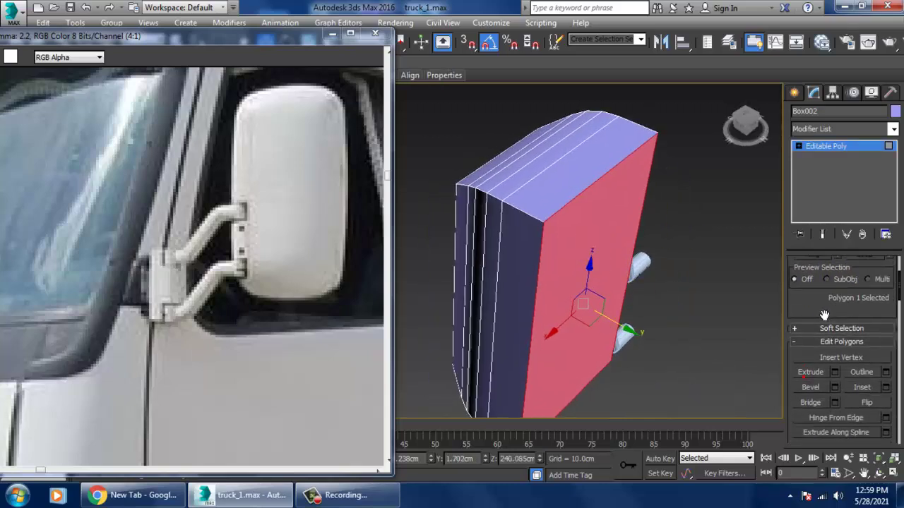
left_click(886, 388)
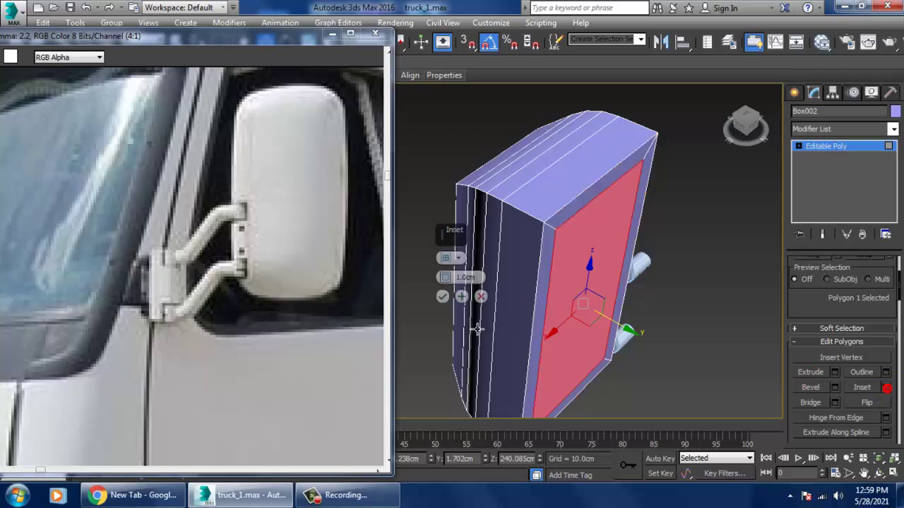
left_click(443, 297)
- Bevel the inset back face of the mirror housing with a height of -0.138 cm and an outline of -1.0 cm
left_click(835, 388)
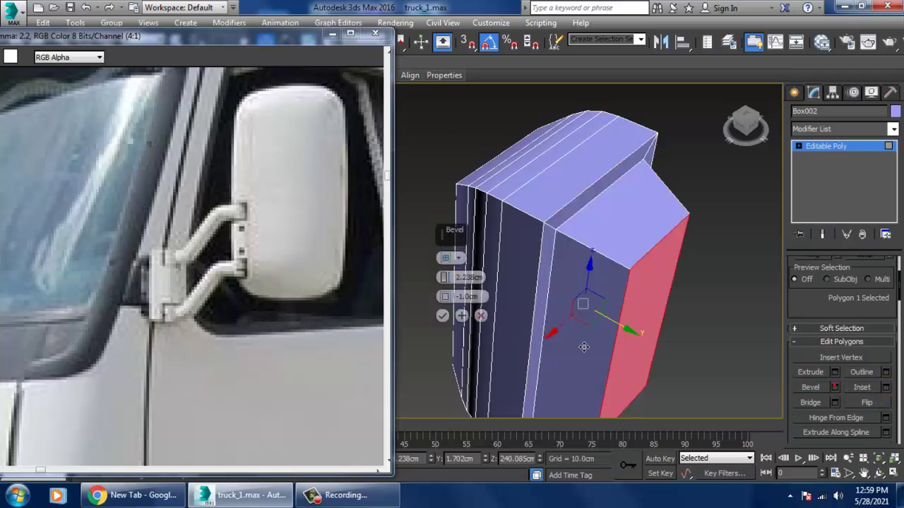
left_click_drag(444, 279, 446, 296)
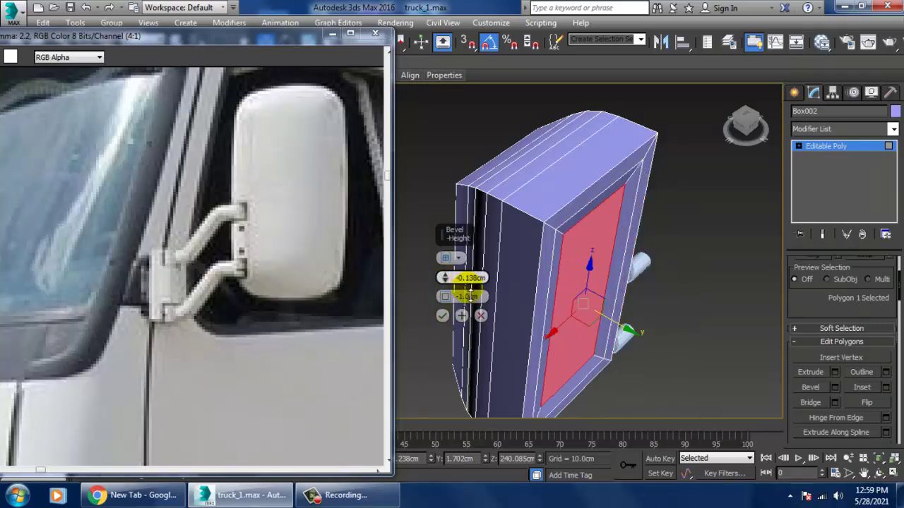
left_click(443, 317)
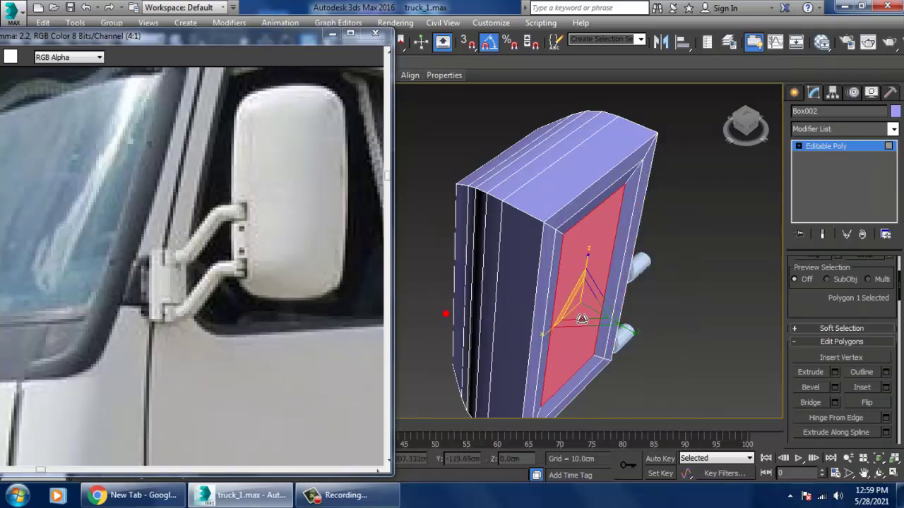
key("r")
- Leave polygon editing and add a TurboSmooth modifier to the mirror housing
middle_click_drag(656, 298, 690, 287, "alt")
middle_click_drag(602, 277, 735, 260, "alt")
left_click(827, 143)
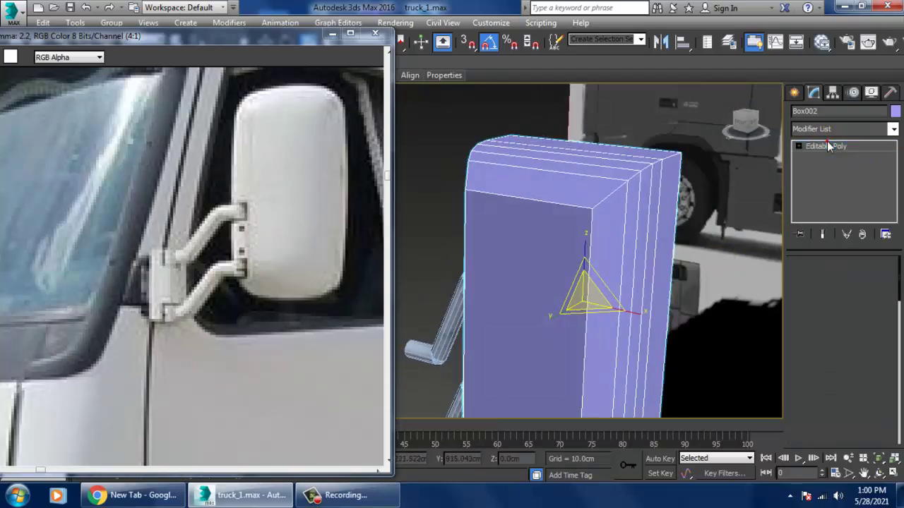
left_click(831, 130)
key("t")
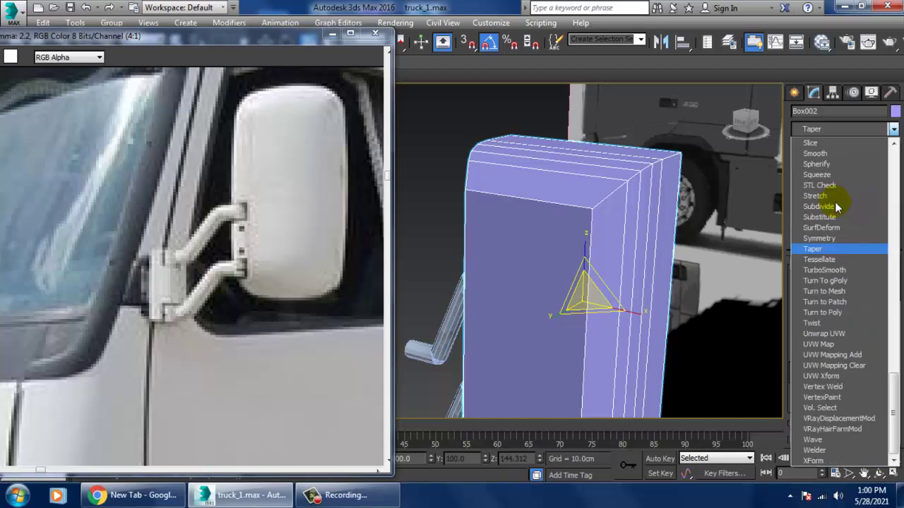
left_click(827, 270)
middle_click_drag(586, 277, 639, 251, "alt")
- Turn off the TurboSmooth display and connect the housing's horizontal edges with 1 segment to form a vertical loop through its middle
left_click(801, 147)
middle_click_drag(600, 279, 646, 245, "alt")
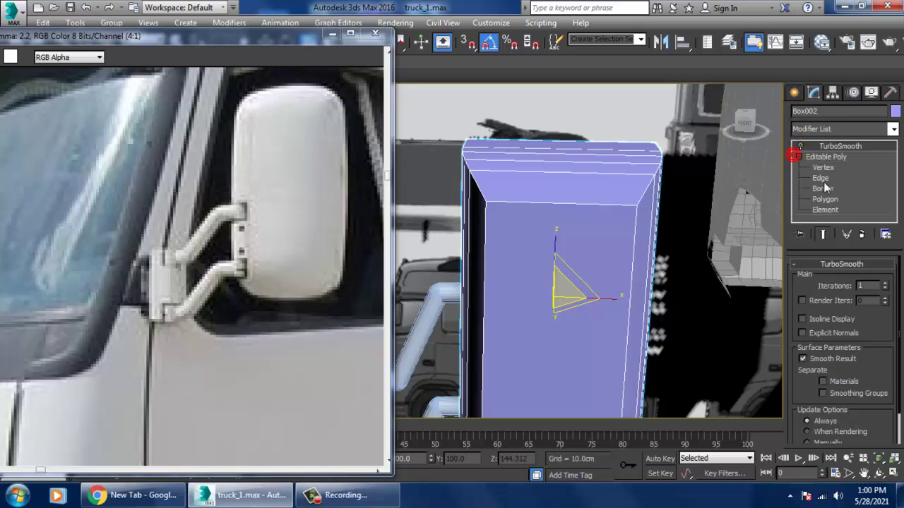
left_click(821, 178)
middle_click_drag(537, 142, 560, 126, "alt")
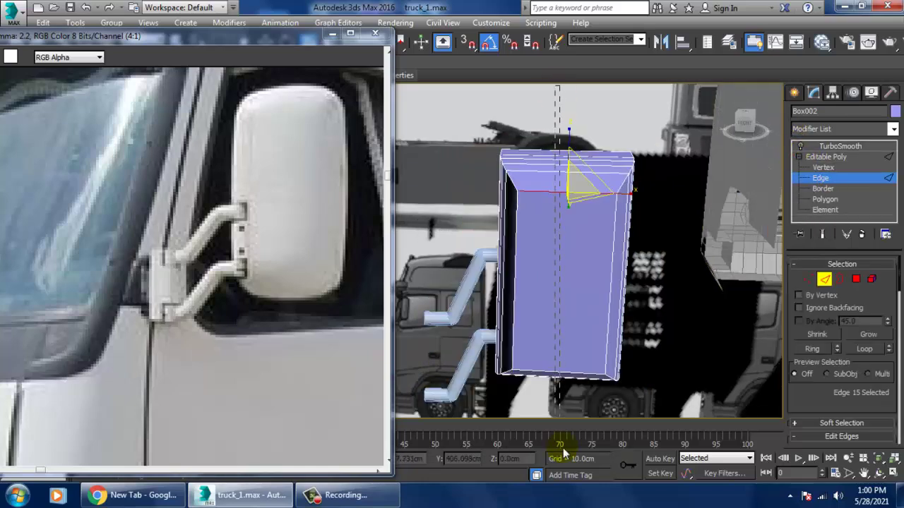
left_click_drag(563, 447, 564, 449)
left_click_drag(868, 416, 881, 304)
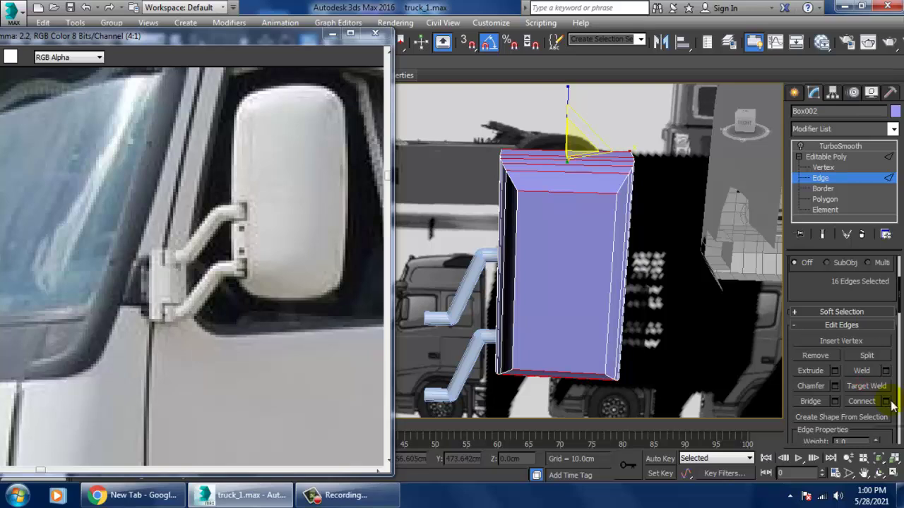
left_click(887, 402)
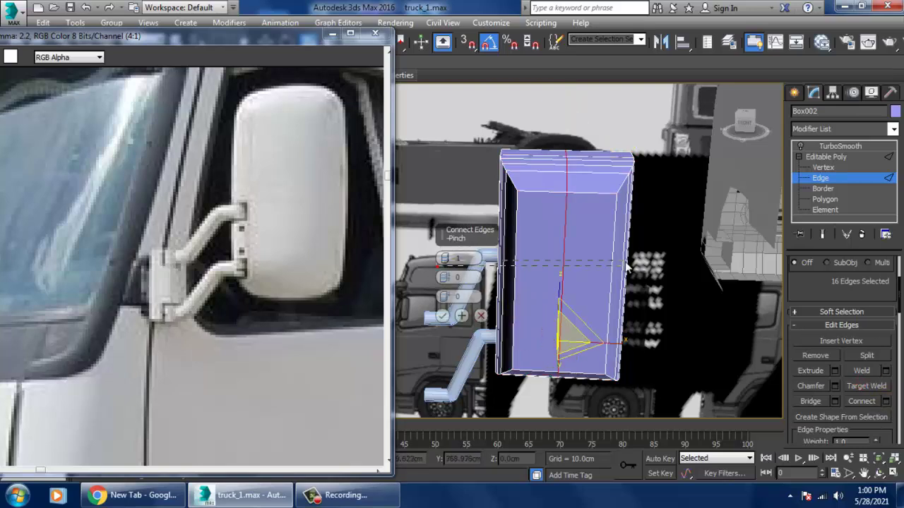
left_click(442, 316)
- Connect the housing's vertical edges to form a horizontal loop at mid-height, and turn the TurboSmooth display back on
left_click_drag(706, 282, 709, 284)
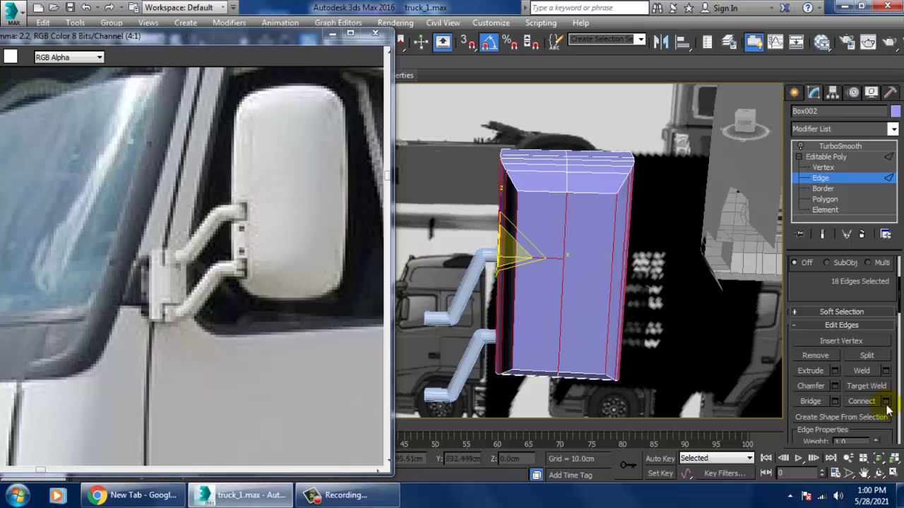
left_click(887, 402)
left_click(436, 325)
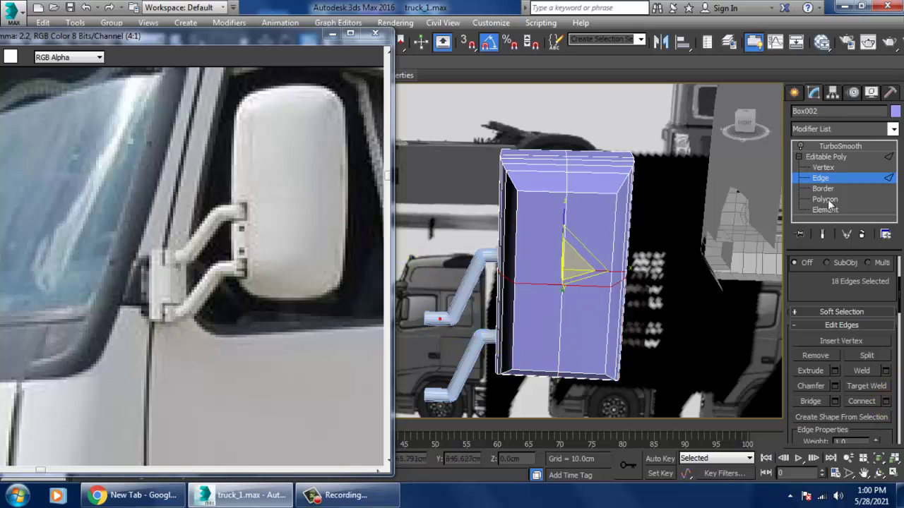
left_click(849, 146)
left_click(800, 146)
middle_click_drag(653, 223, 613, 257, "alt")
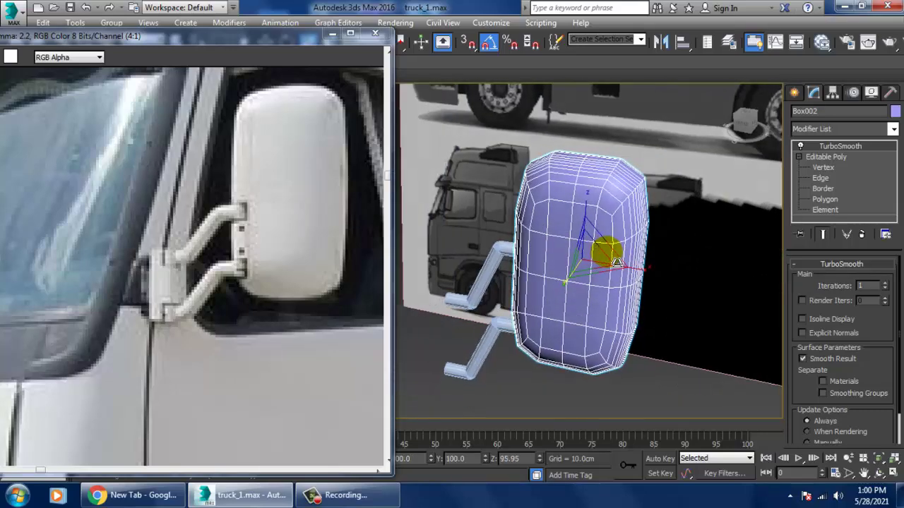
- Select the mirror housing together with both tubular arms and move them up to the orange bracket beside the cab
scroll(613, 329, "down", 6)
middle_click_drag(613, 330, 591, 335, "alt")
left_click(587, 331, "ctrl")
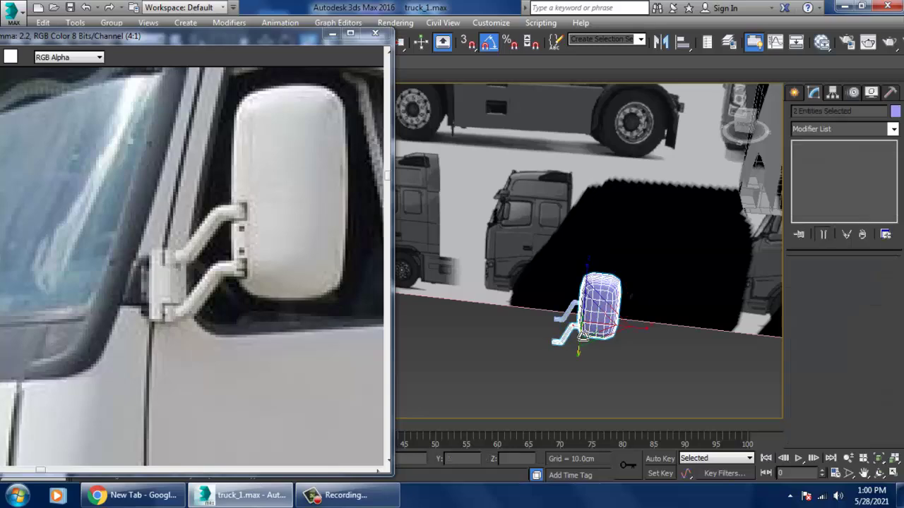
scroll(605, 325, "down", 10)
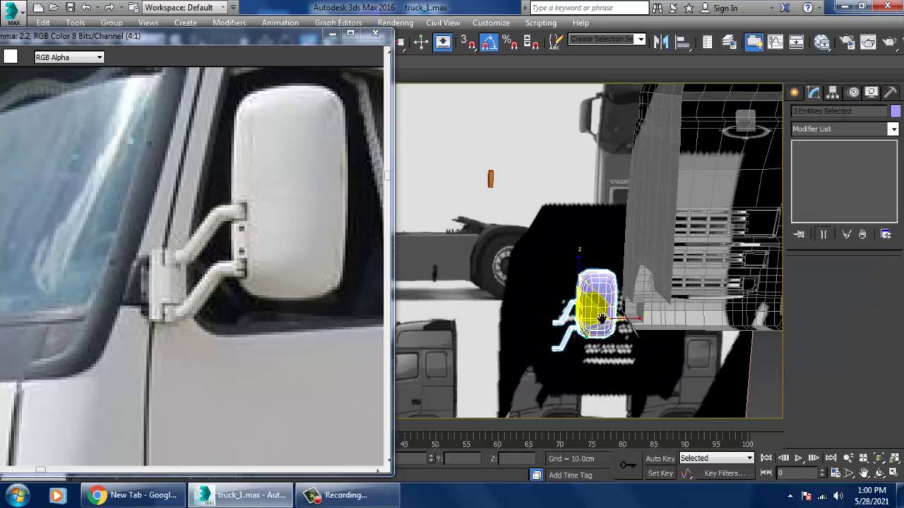
middle_click_drag(613, 327, 629, 330)
scroll(629, 330, "up", 4)
scroll(629, 329, "down", 8)
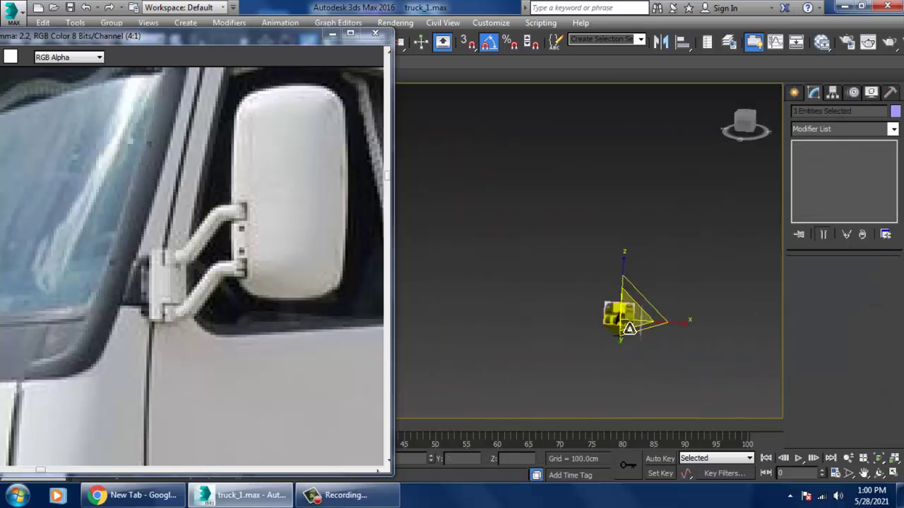
right_click(620, 209)
left_click(645, 106)
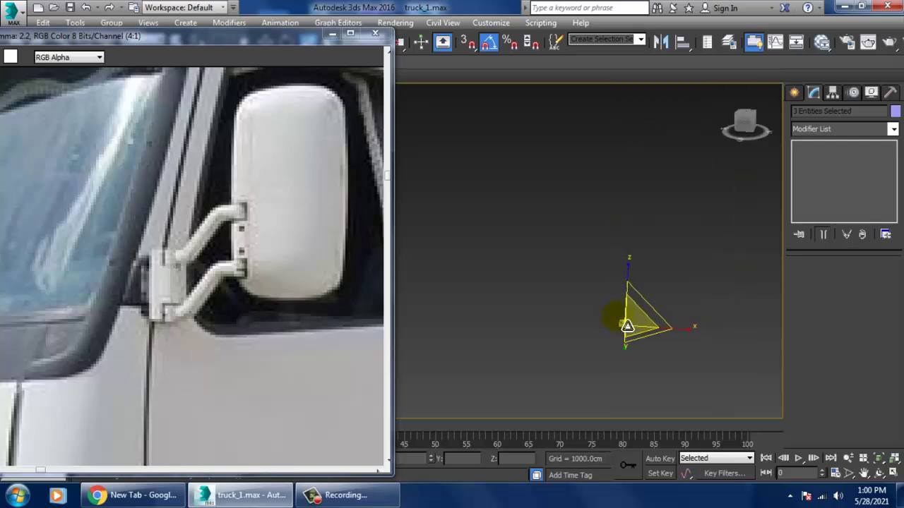
scroll(628, 327, "up", 8)
middle_click_drag(623, 330, 600, 349, "alt")
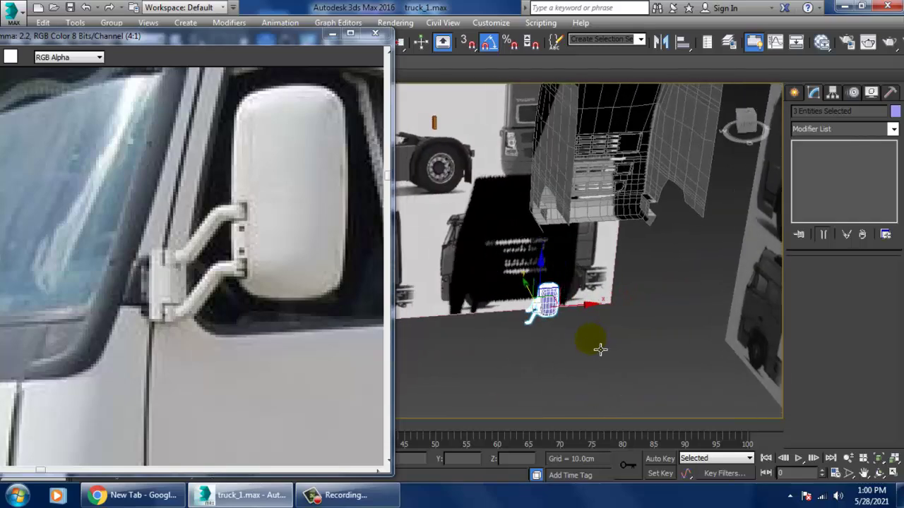
left_click_drag(544, 305, 452, 115)
- Shift the housing and arms along the Y axis to line them up with the bracket
key("z")
middle_click_drag(459, 160, 506, 207, "alt")
scroll(520, 179, "down", 5)
scroll(506, 207, "up", 3)
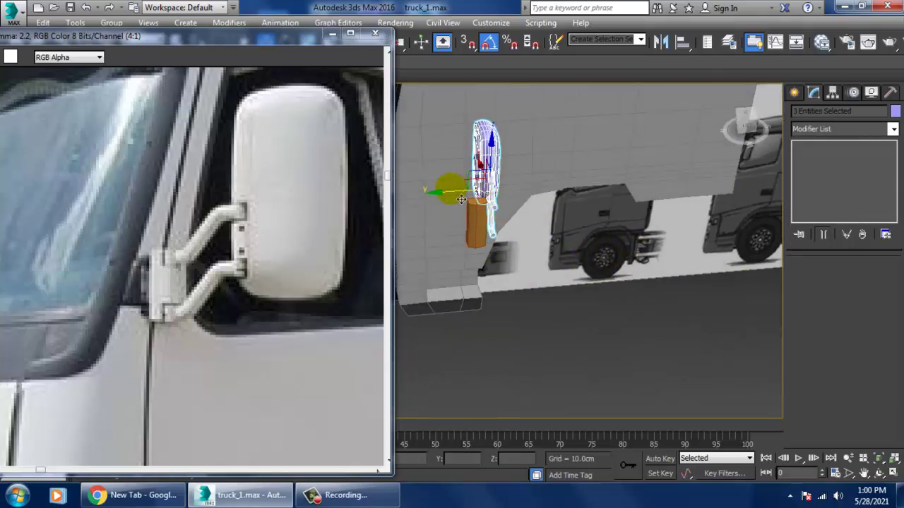
left_click_drag(461, 199, 445, 204)
middle_click_drag(445, 204, 568, 243, "alt")
scroll(569, 252, "down", 5)
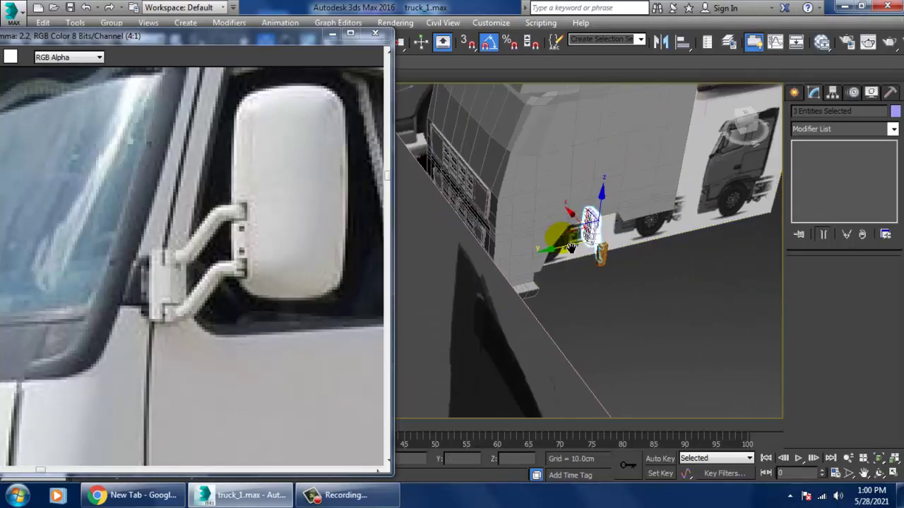
scroll(571, 254, "up", 2)
scroll(638, 265, "up", 3)
- Add the bracket to the selection and move the whole mirror assembly along the X axis against the side of the cab
middle_click_drag(534, 318, 592, 272, "alt")
left_click(523, 327, "ctrl")
scroll(514, 286, "down", 3)
middle_click_drag(522, 325, 627, 288, "alt")
scroll(626, 338, "down", 5)
key("r")
scroll(583, 323, "up", 5)
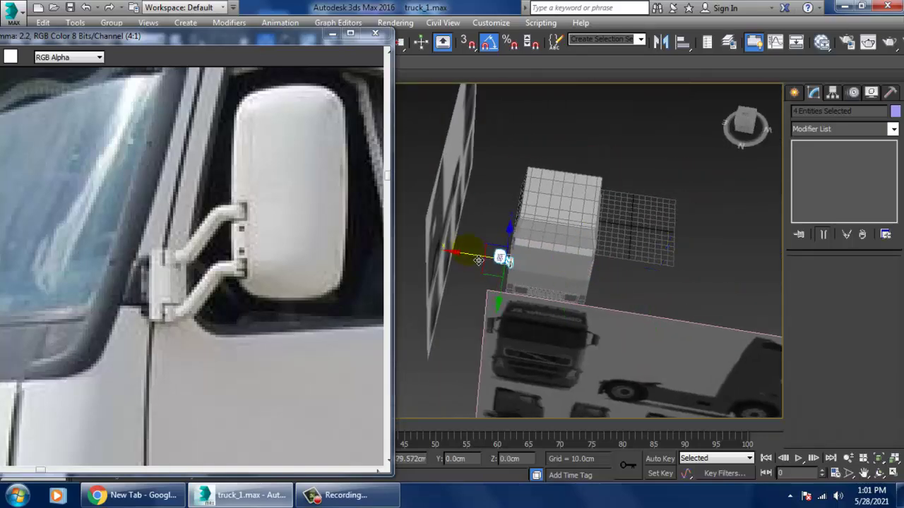
key("z")
scroll(486, 293, "down", 4)
left_click_drag(487, 293, 522, 245, "alt")
middle_click_drag(521, 244, 551, 242, "alt")
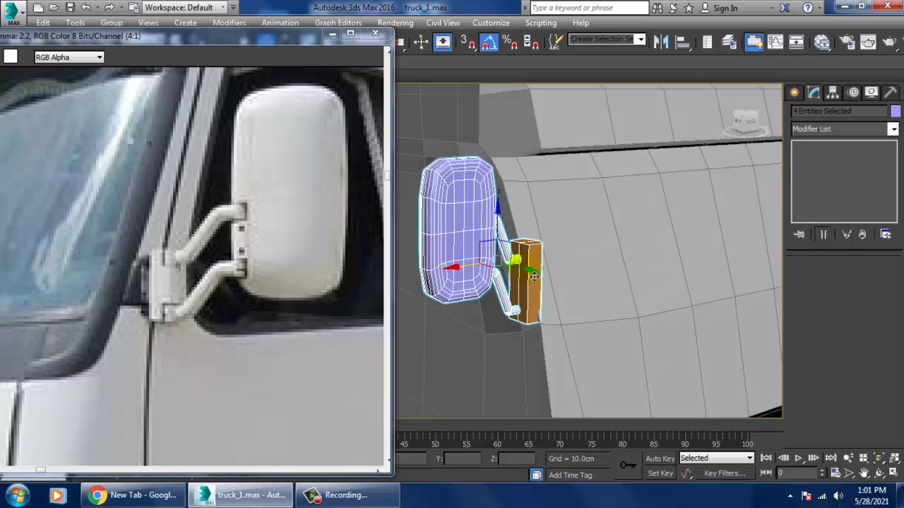
middle_click_drag(535, 277, 537, 289, "alt")
- Mirror the orange bracket about the X axis without cloning it
left_click(543, 273)
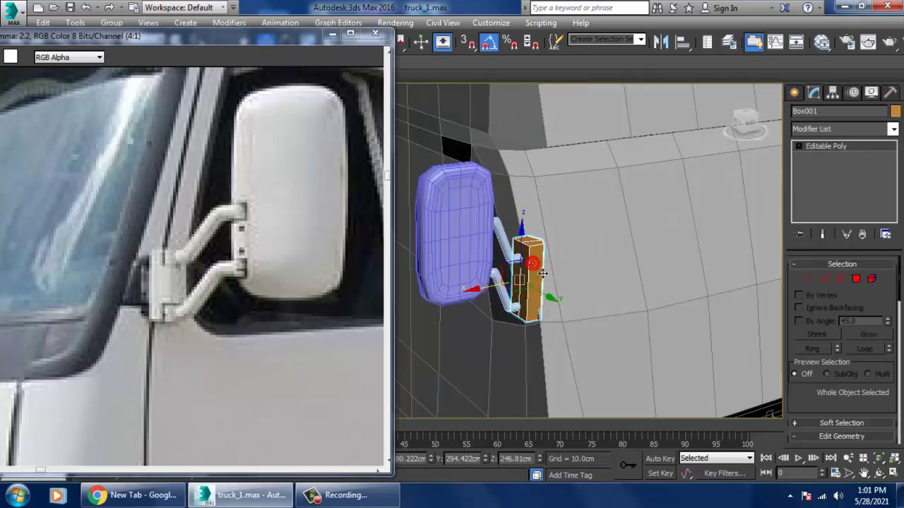
left_click(660, 43)
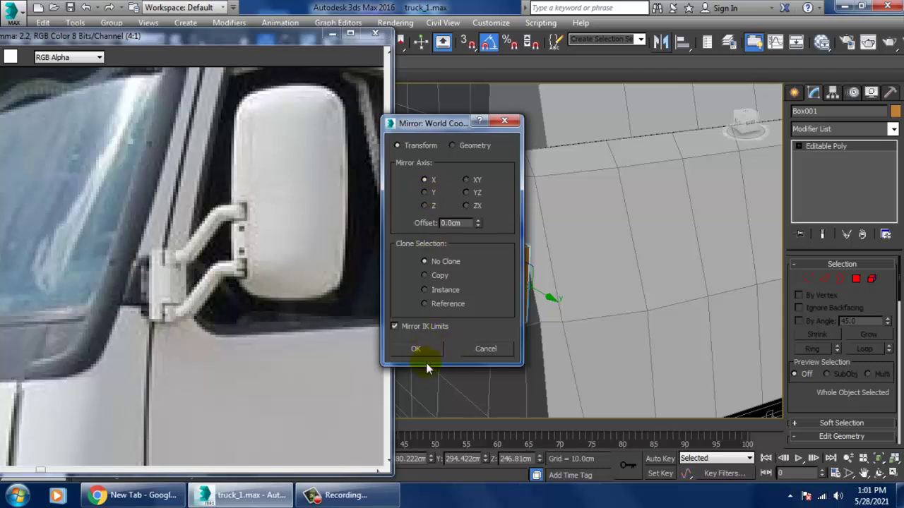
left_click_drag(437, 126, 297, 128)
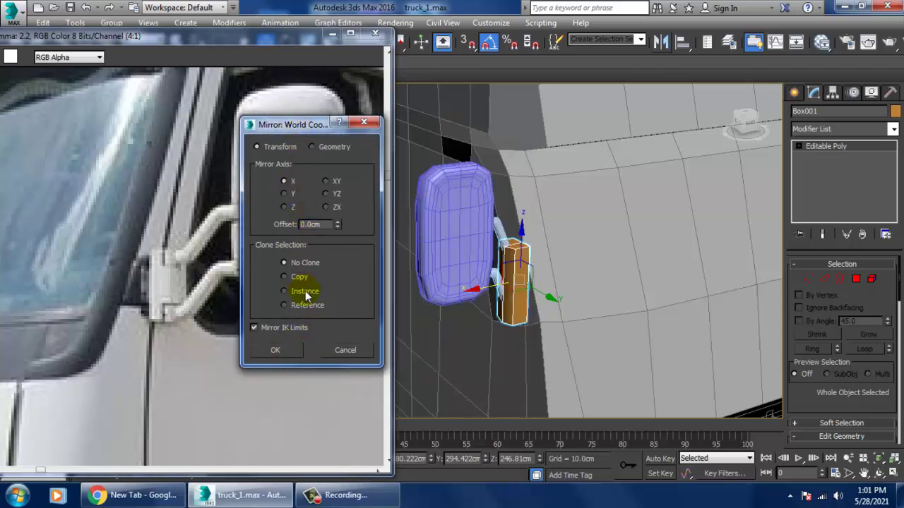
left_click(282, 352)
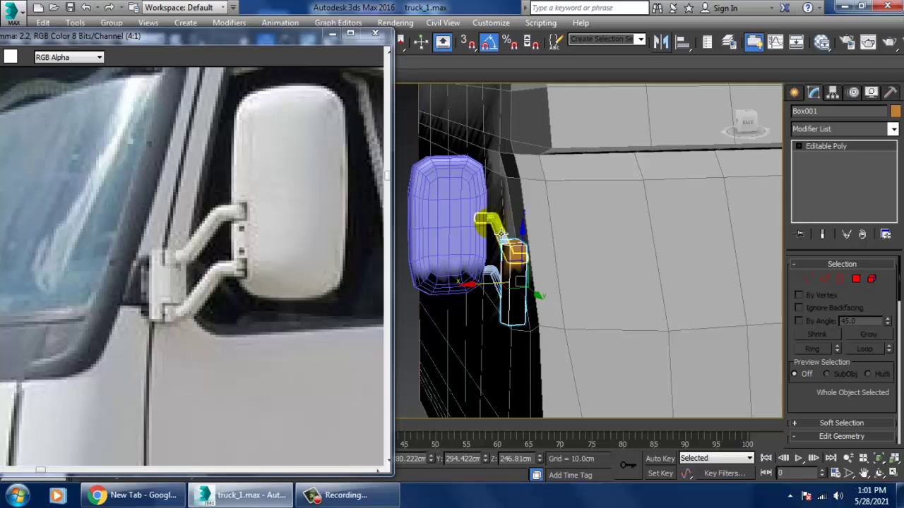
- Move both arms and the housing outward along the X axis to the bracket's outer side, and add the bracket to the selection
left_click(503, 235)
left_click(498, 288, "ctrl")
left_click(451, 243, "ctrl")
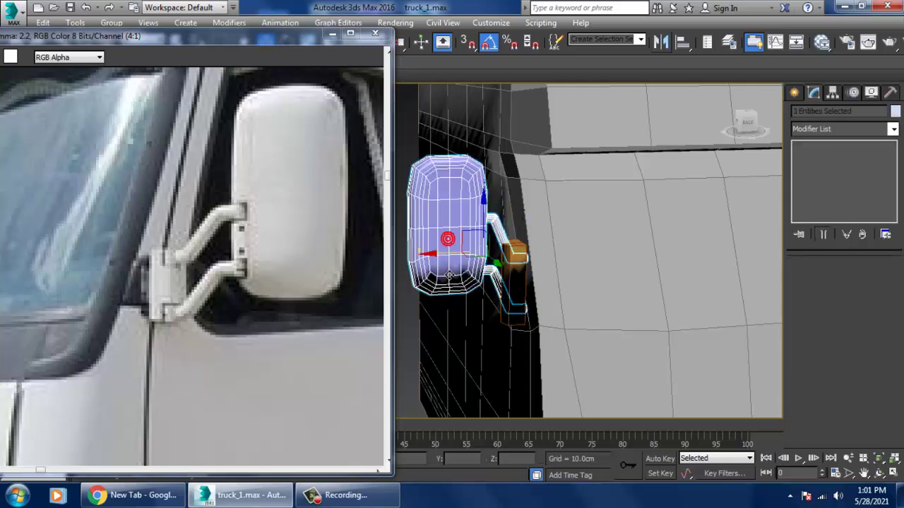
left_click_drag(438, 267, 431, 267)
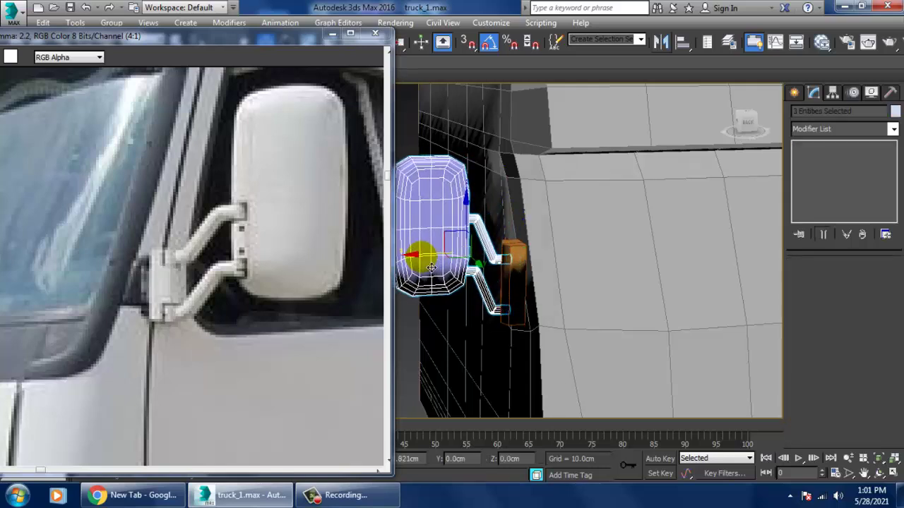
left_click(519, 300, "ctrl")
middle_click_drag(521, 303, 476, 288, "alt")
scroll(502, 282, "up", 3)
key("z")
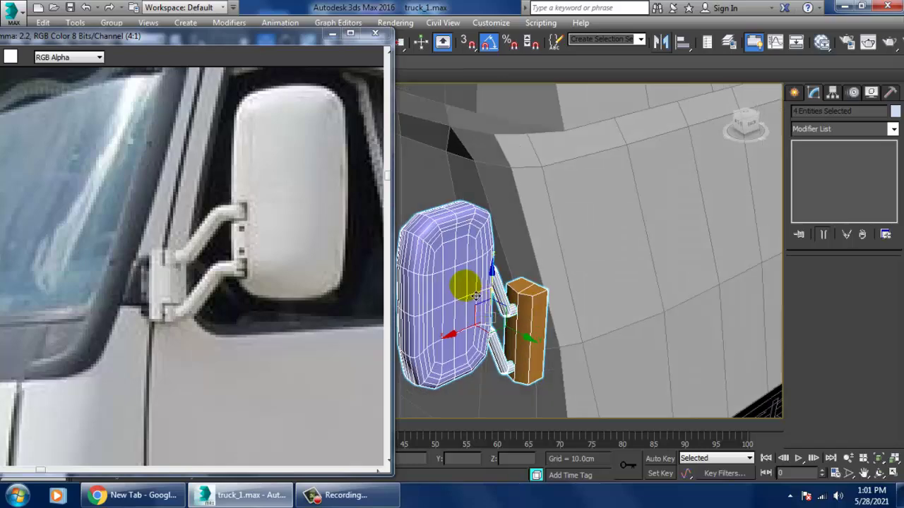
- Select only the mirror housing and mirror it in place without cloning it
left_click(476, 288)
left_click(658, 42)
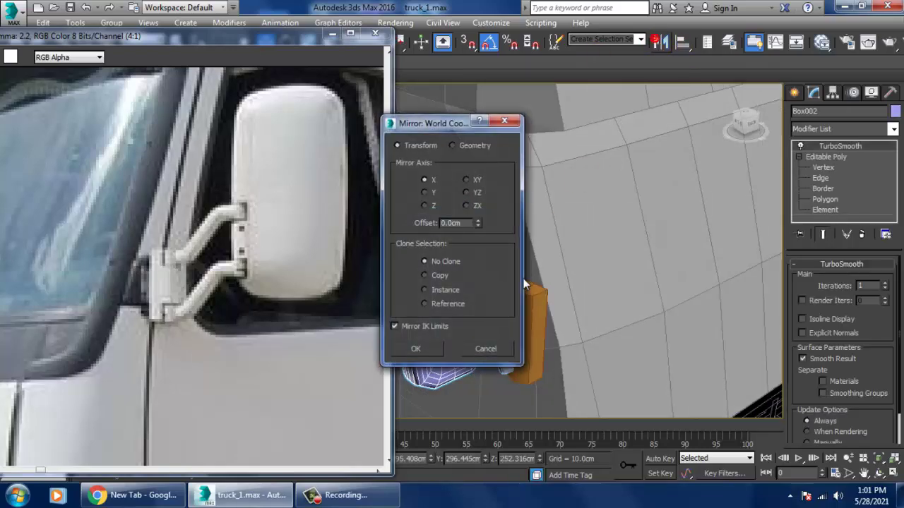
left_click(426, 348)
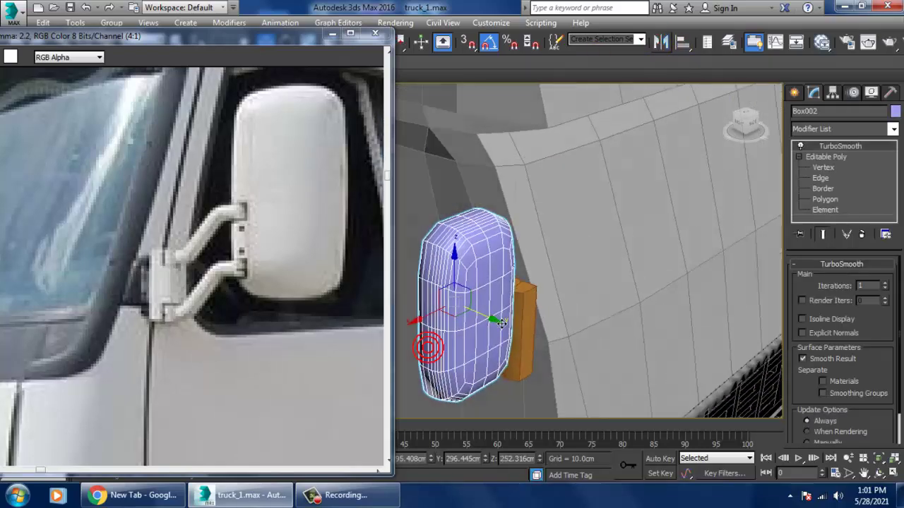
- Rotate the mirror housing about 8 degrees around the Z axis and shift it along the Y axis to line up with the arms
middle_click_drag(479, 322, 549, 301, "alt")
key("e")
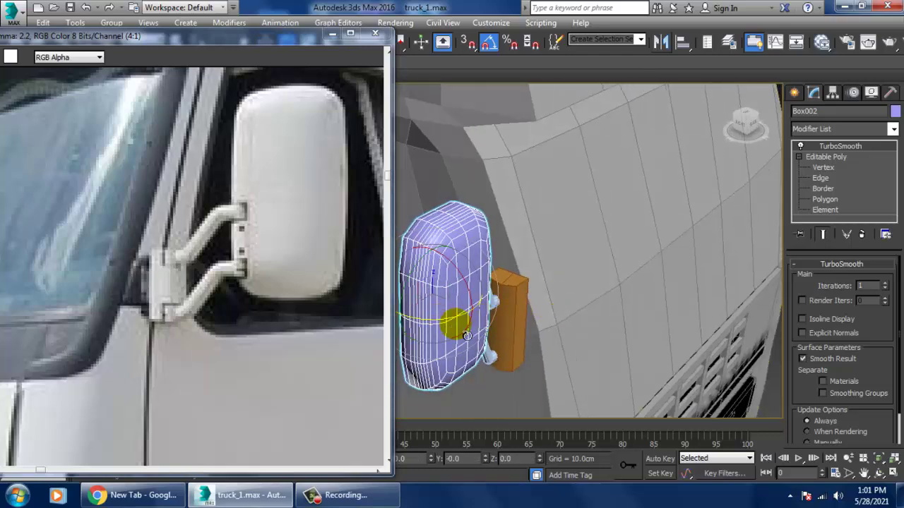
key("w")
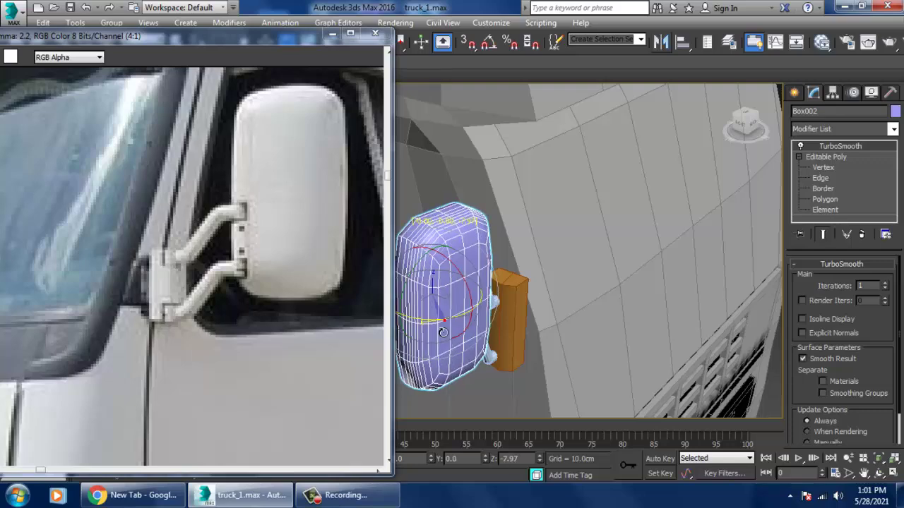
middle_click_drag(453, 332, 547, 311, "alt")
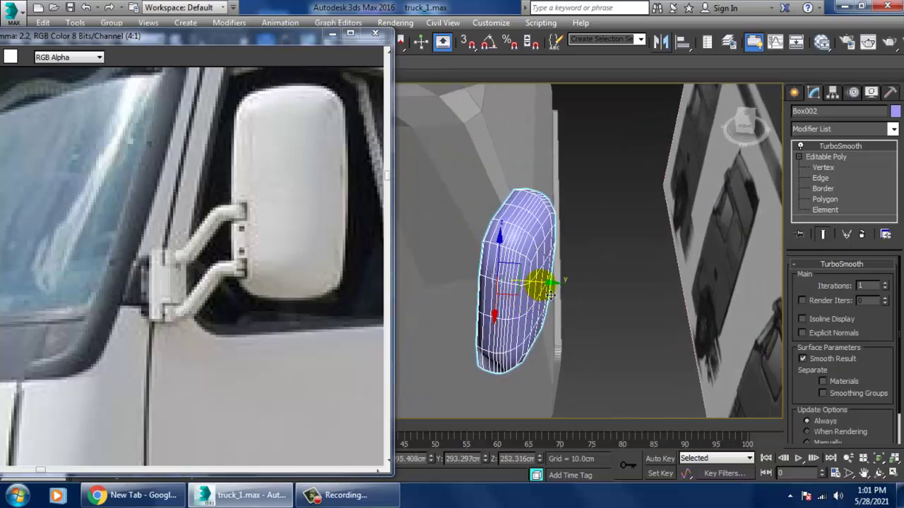
left_click_drag(550, 296, 534, 290)
middle_click_drag(534, 289, 465, 285, "alt")
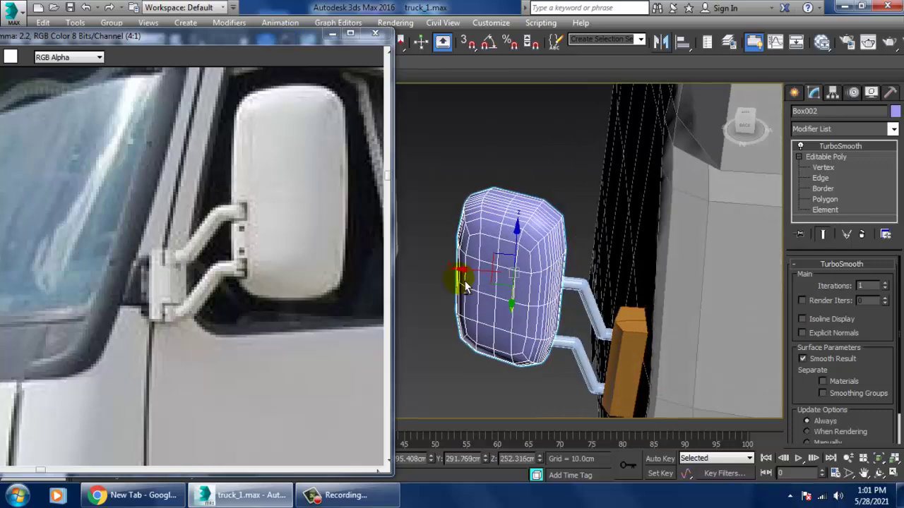
- Add the bracket and both arms to the housing selection and move the mirror assembly along the X axis toward the cab
left_click(628, 348, "ctrl")
left_click(594, 315, "ctrl")
left_click(588, 367, "ctrl")
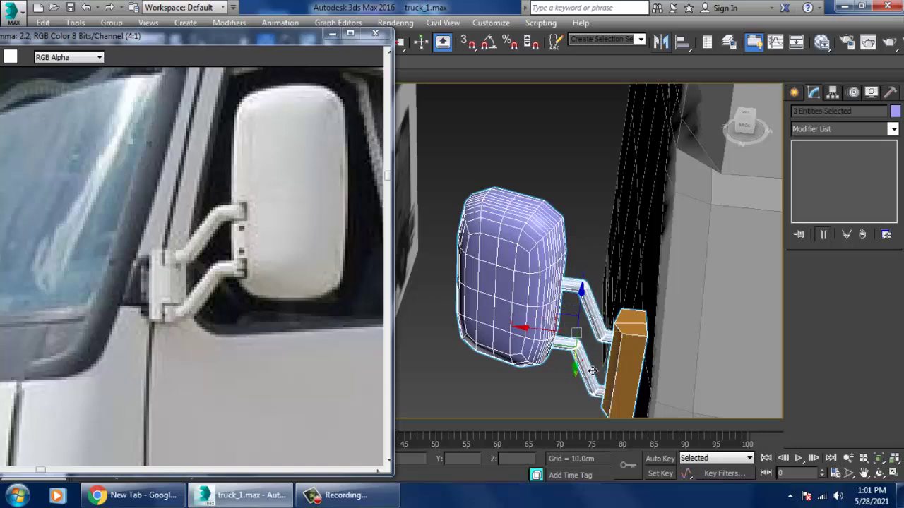
key("l")
middle_click_drag(609, 291, 602, 319, "alt")
scroll(602, 319, "up", 4)
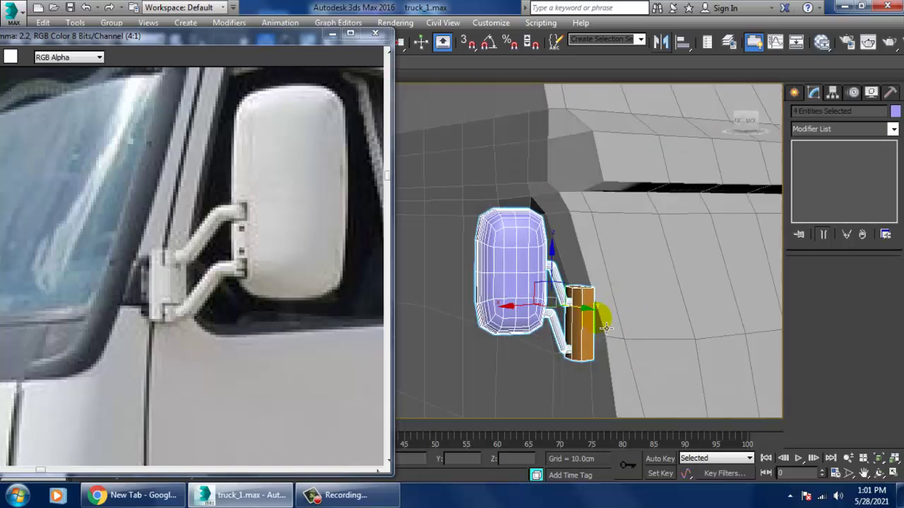
left_click_drag(505, 305, 516, 304)
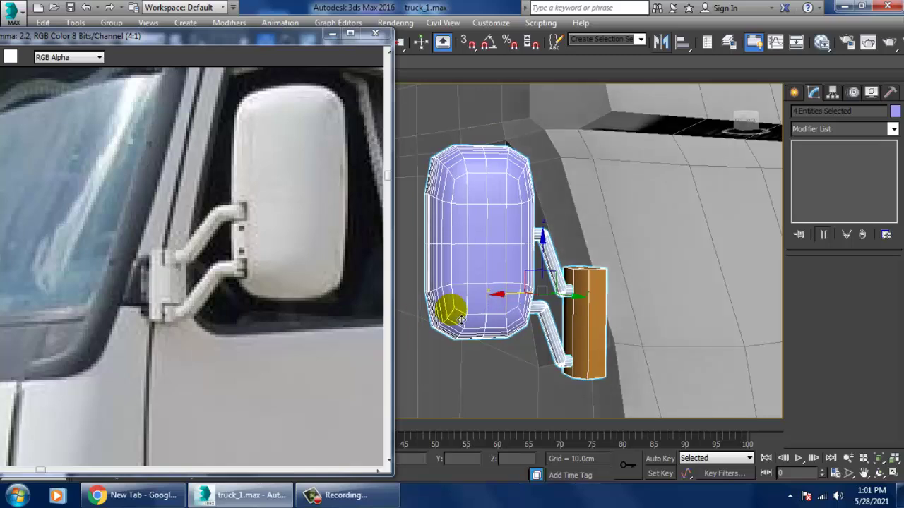
- Select only the orange bracket and rotate it to lean with the slope of the cab's front pillar, as in the reference photo
middle_click_drag(282, 191, 261, 276)
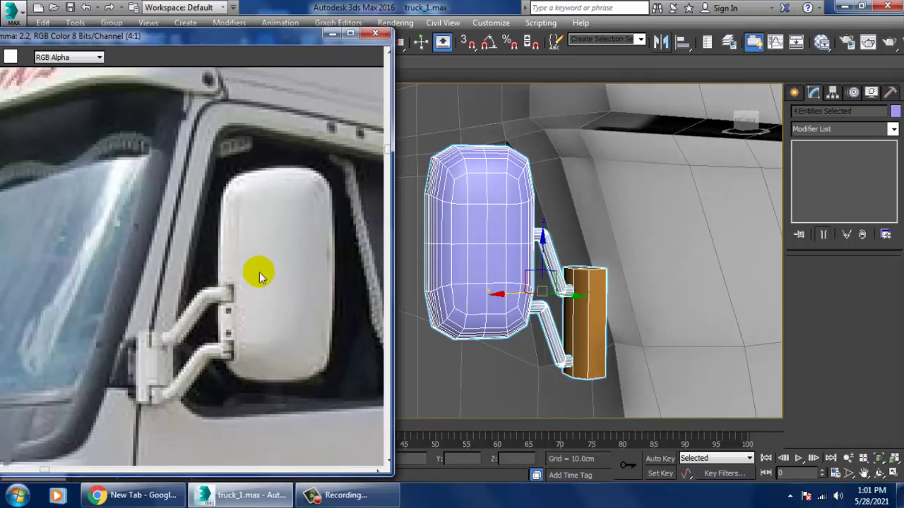
middle_click_drag(624, 239, 613, 274, "alt")
scroll(595, 247, "up", 4)
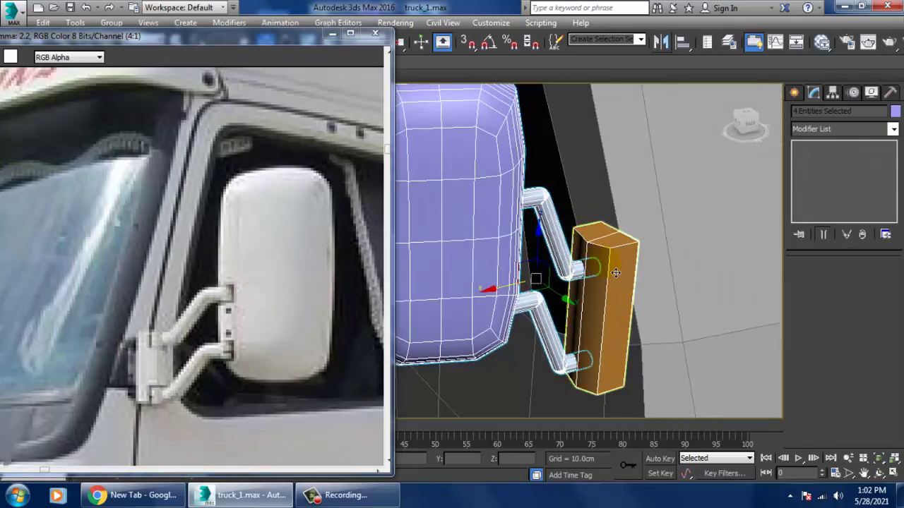
left_click(616, 276)
key("e")
mouse_move(644, 288)
left_mouse_down()
mouse_move(627, 251)
mouse_move(642, 273)
left_mouse_up()
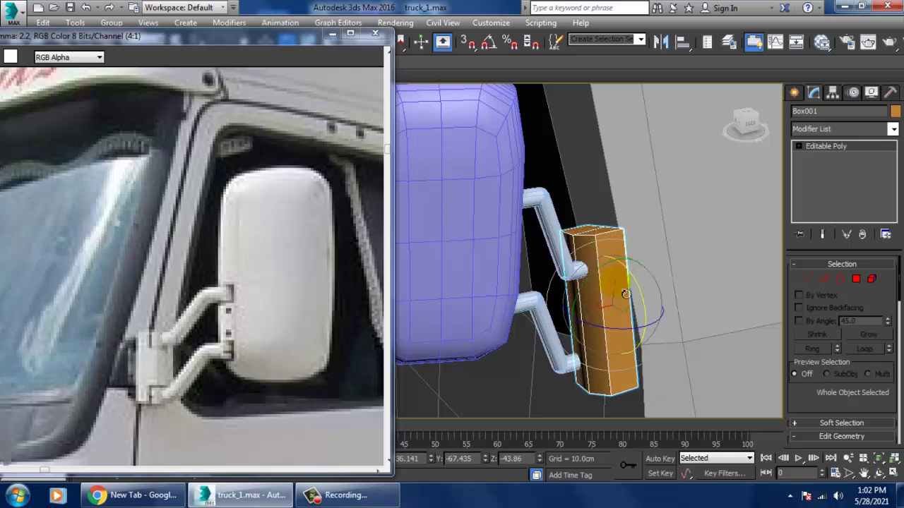
- Add both arms and the housing to the bracket selection and fine-tune the whole mirror's position along the X axis against the cab
key("w")
left_click(569, 268, "ctrl")
left_click(558, 332, "ctrl")
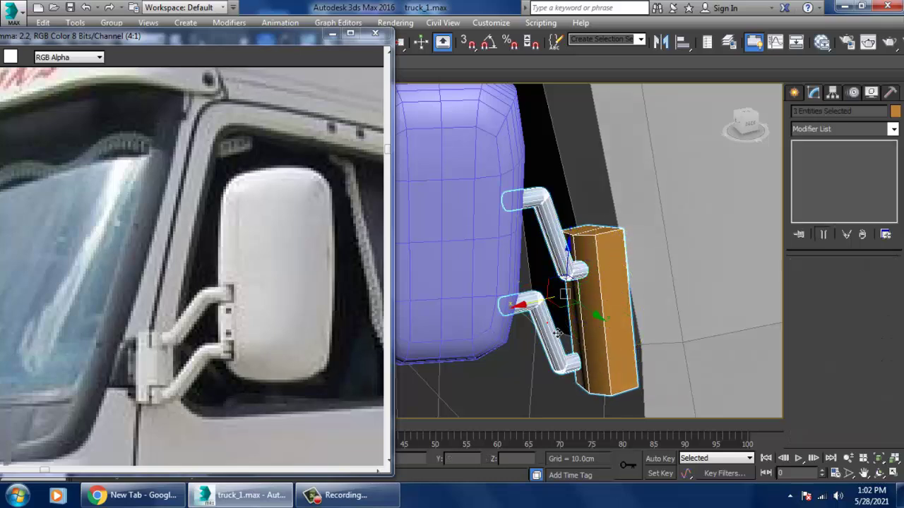
left_click(497, 288, "ctrl")
scroll(505, 290, "down", 5)
left_click_drag(550, 305, 539, 302)
middle_click_drag(554, 305, 491, 302, "alt")
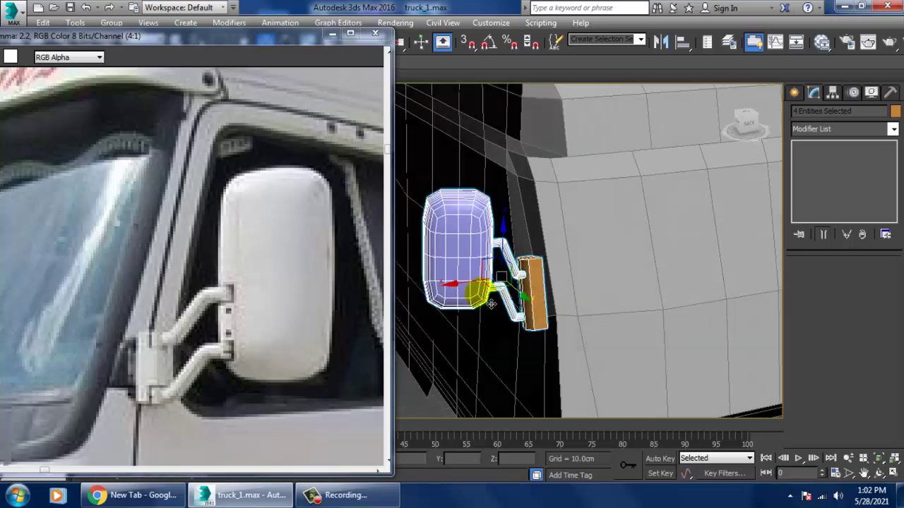
scroll(492, 294, "up", 3)
left_click_drag(488, 282, 497, 283)
middle_click_drag(529, 298, 524, 298, "alt")
scroll(569, 309, "down", 4)
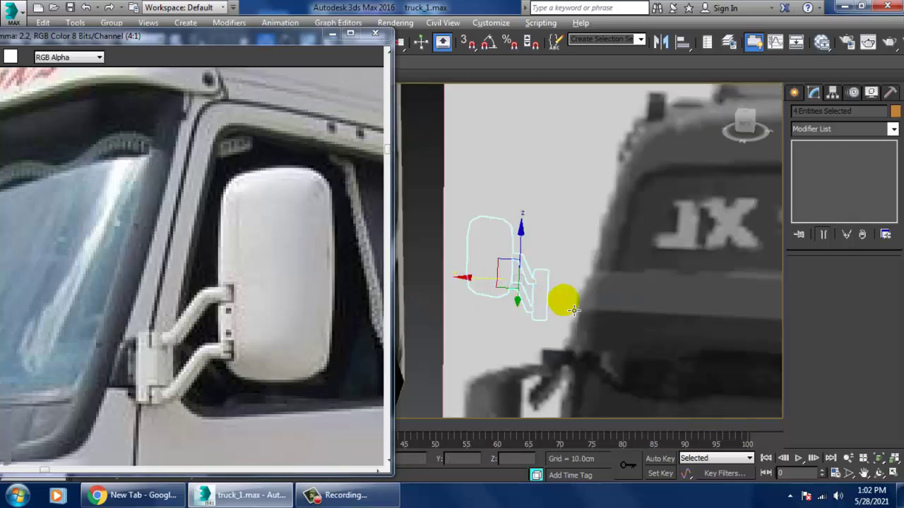
- Show the reference photo at 1:1, and select the cab body in the maximized Left view
middle_click_drag(572, 310, 541, 307, "alt")
middle_click_drag(540, 307, 520, 306)
scroll(573, 317, "down", 4)
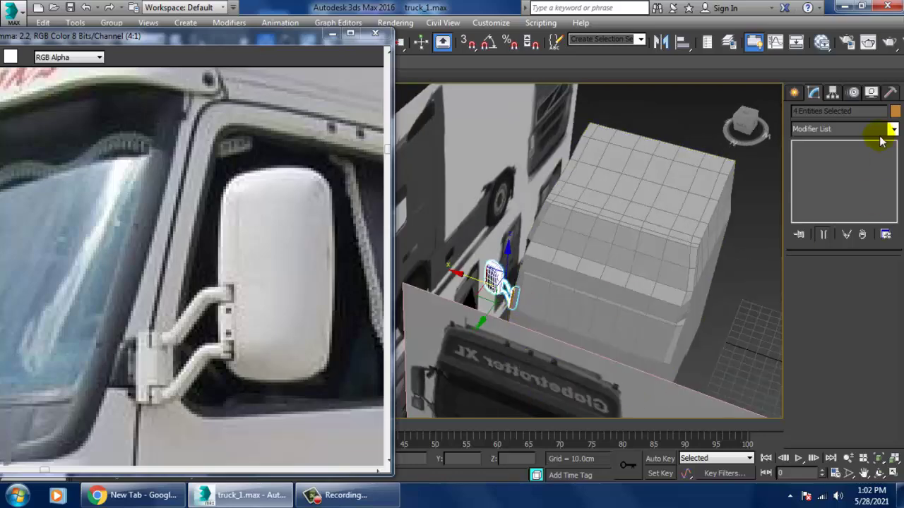
scroll(281, 335, "down", 2)
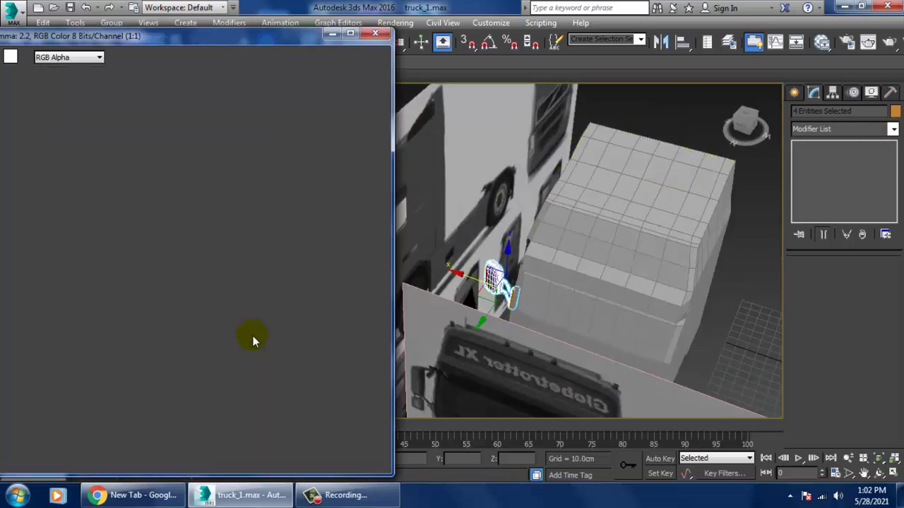
key("alt+w")
middle_click(657, 177)
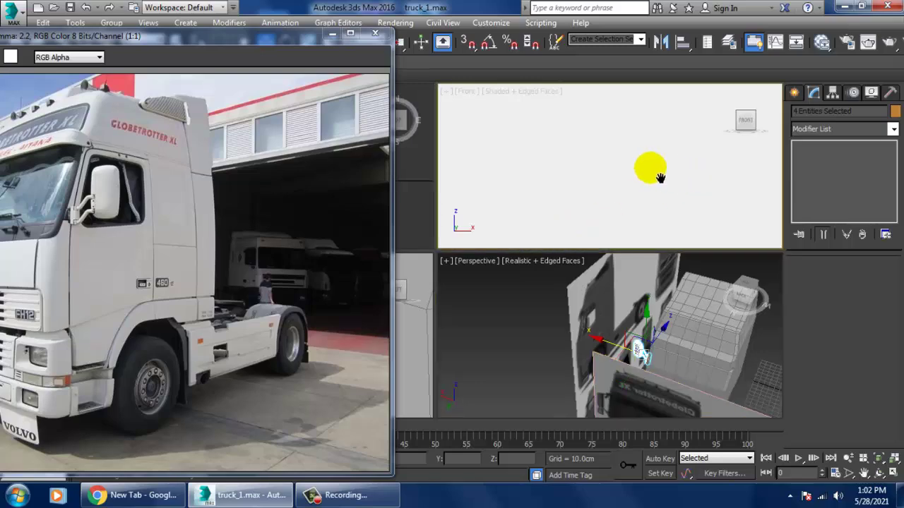
key("alt+w")
key("z")
scroll(613, 196, "down", 5)
key("alt+w")
left_click(415, 370)
key("alt+w")
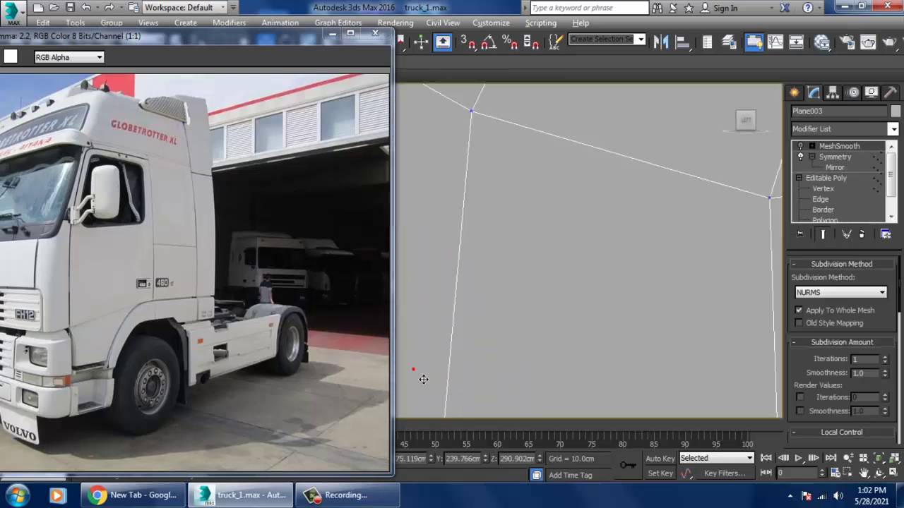
- Compare the cab mesh with the side-view reference around the chassis, wheel arch and side window
scroll(414, 370, "down", 7)
middle_click_drag(414, 370, 613, 301)
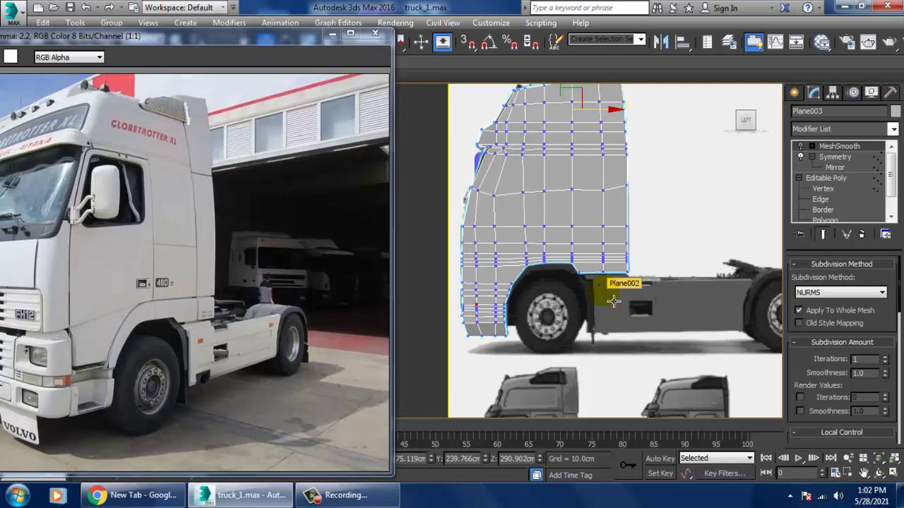
middle_click_drag(661, 326, 597, 296)
scroll(597, 296, "up", 2)
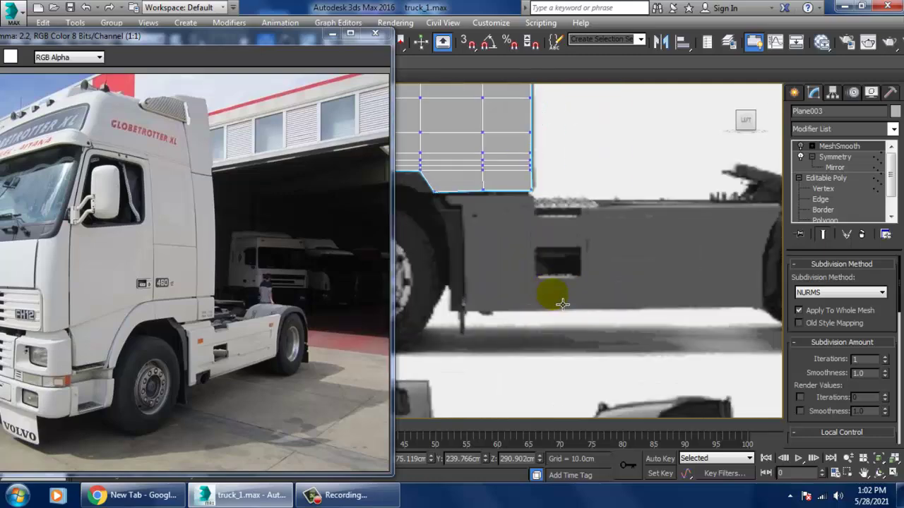
middle_click_drag(537, 300, 666, 343)
scroll(666, 343, "down", 1)
middle_click_drag(601, 275, 632, 320)
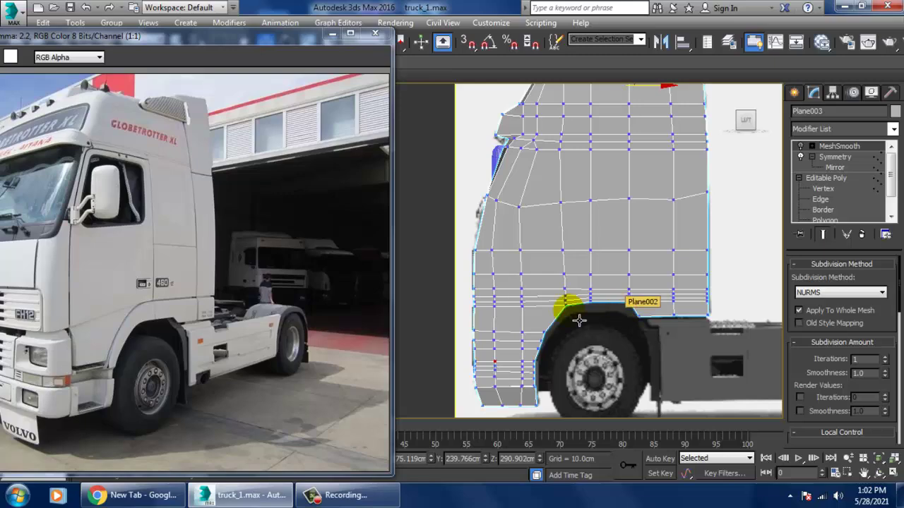
scroll(620, 226, "up", 2)
scroll(609, 228, "up", 2)
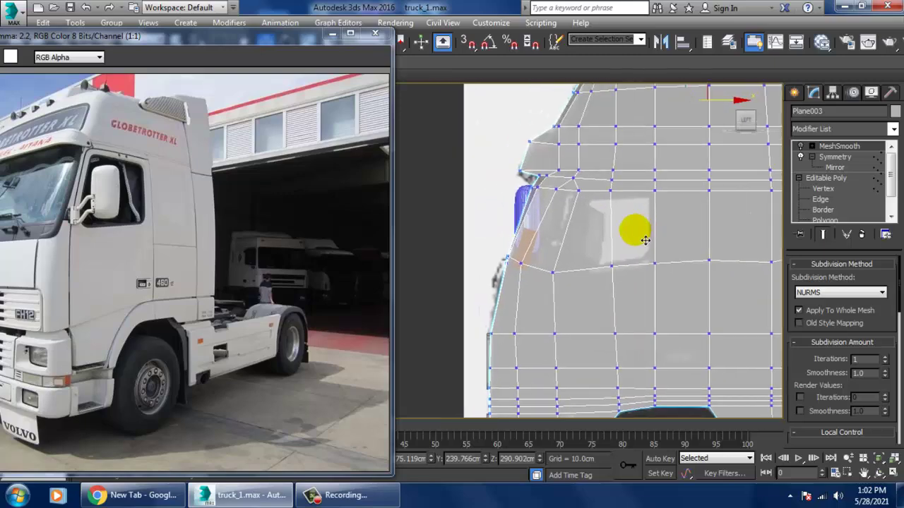
scroll(645, 240, "up", 3)
middle_click_drag(561, 202, 647, 214)
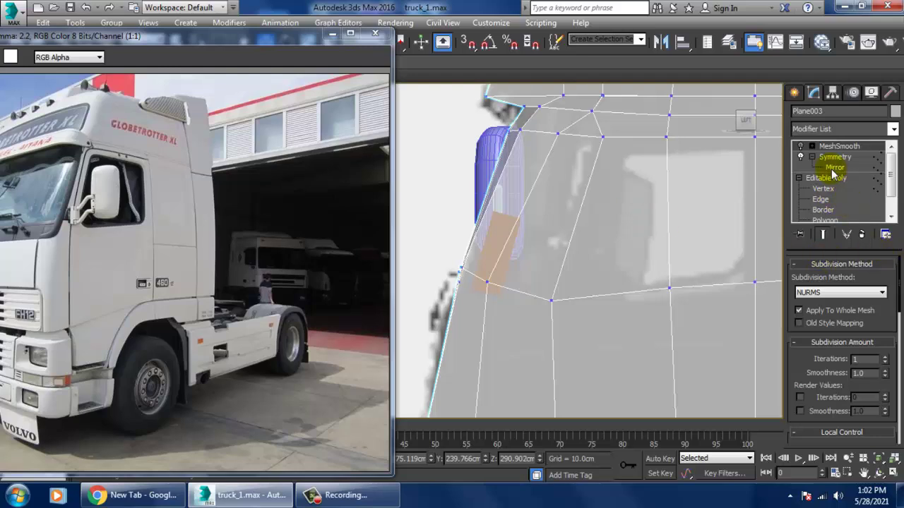
- Turn off the cab's Symmetry modifier and move the vertex at the side window's upper front corner along X to the reference outline
left_click(801, 156)
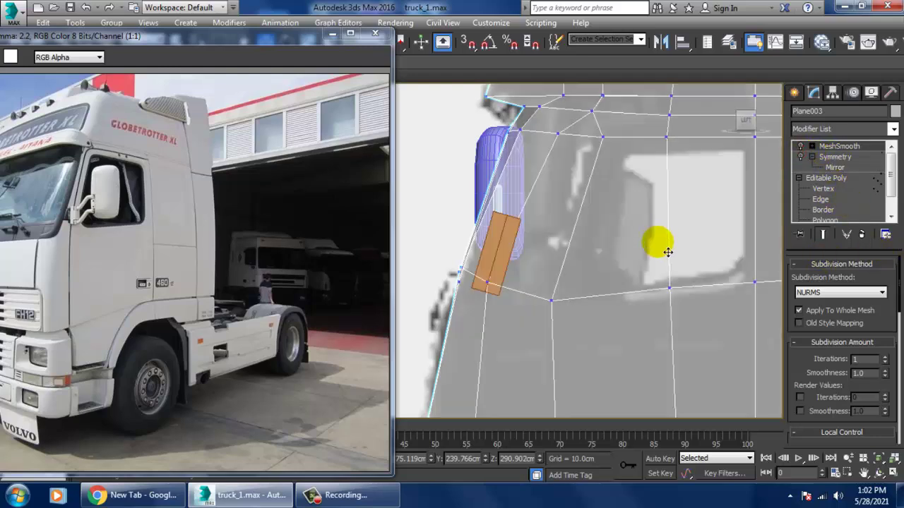
left_click_drag(681, 254, 630, 246)
middle_click_drag(629, 246, 655, 271)
key("1")
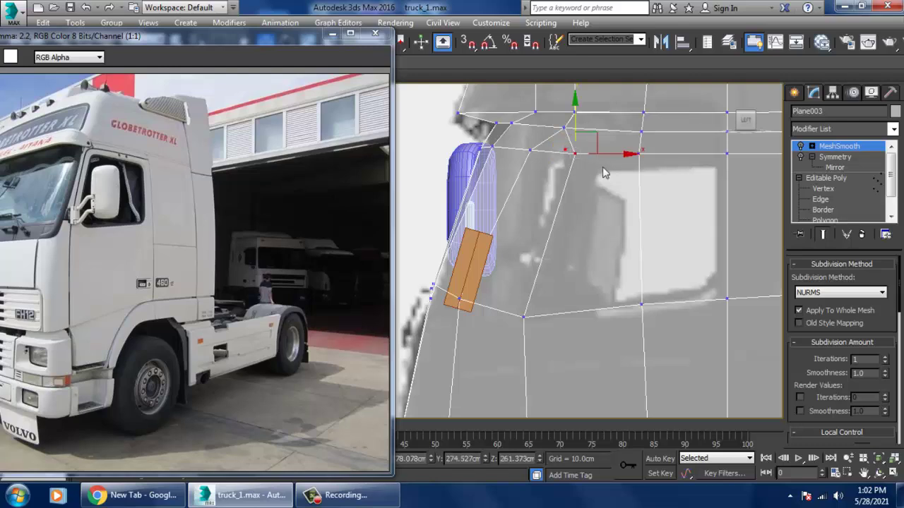
left_click(823, 188)
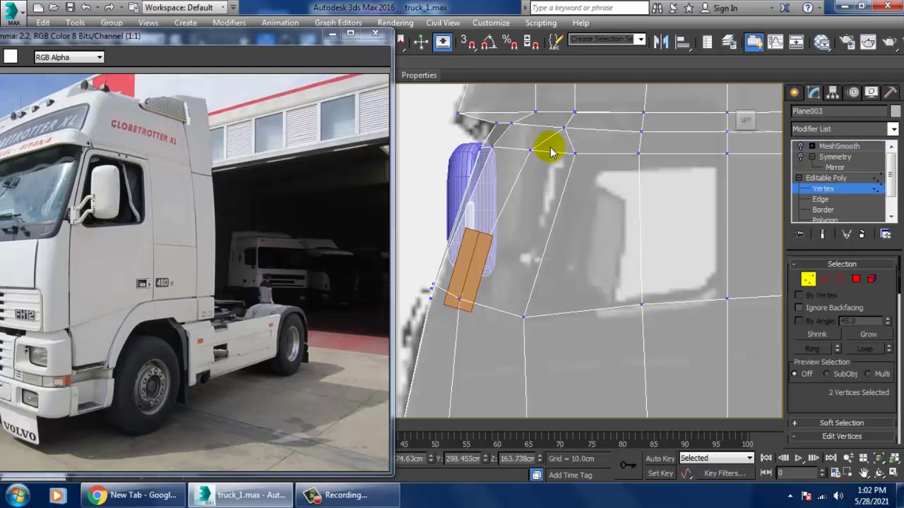
left_click_drag(609, 154, 585, 154)
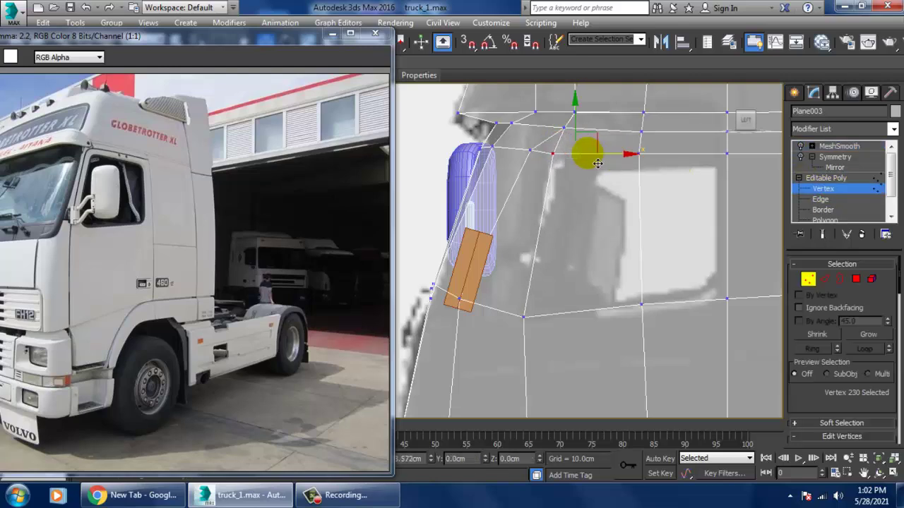
- Adjust the height of the vertex at the side window's lower front corner and leave vertex editing
middle_click_drag(588, 202, 605, 171)
left_click_drag(527, 263, 573, 321)
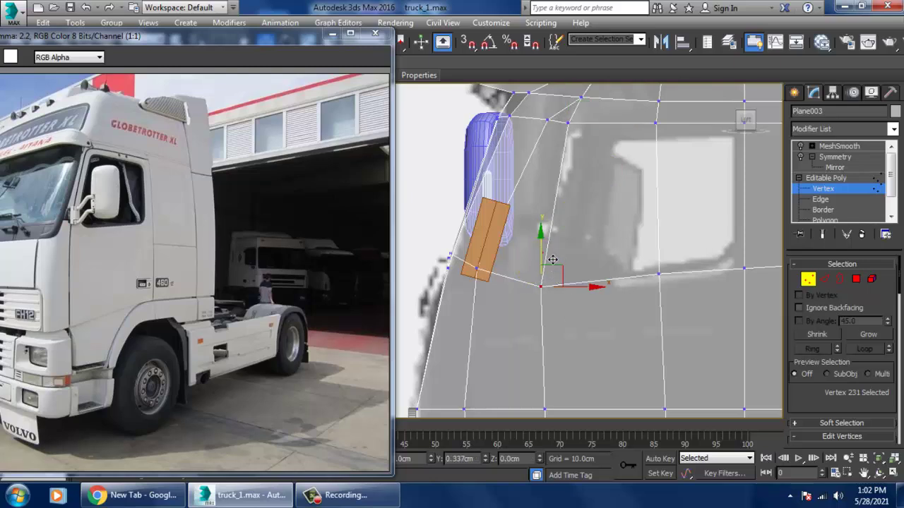
scroll(553, 254, "down", 3)
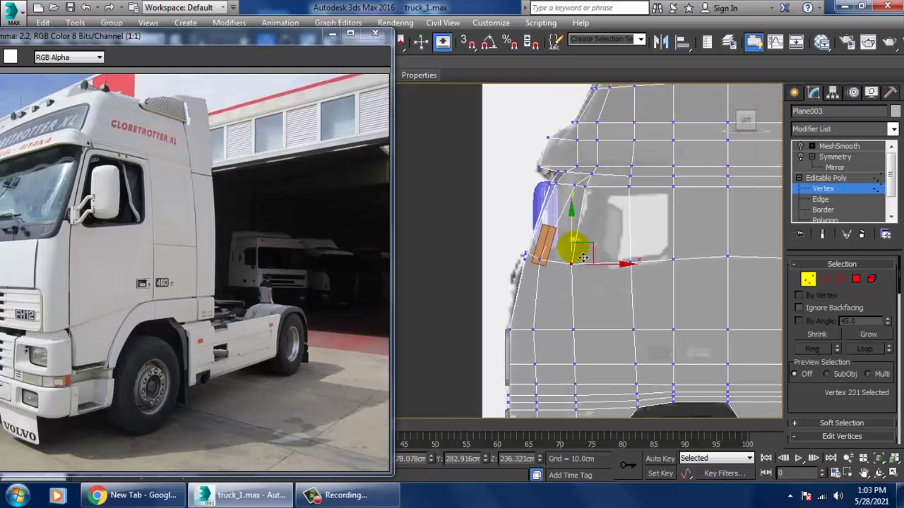
left_click(832, 181)
- Move the cab body aside along the X axis to expose the side reference, and undo the move
scroll(695, 241, "down", 3)
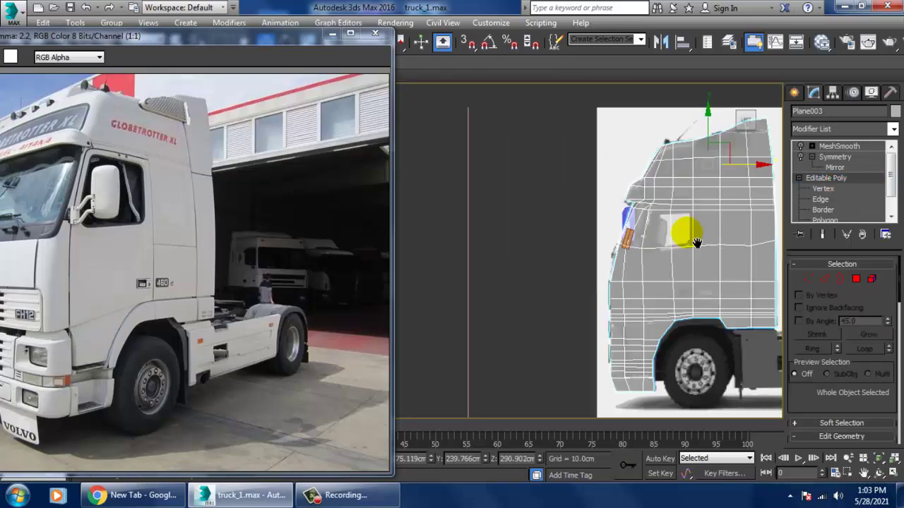
middle_click_drag(696, 241, 650, 243)
left_click_drag(712, 174, 542, 188)
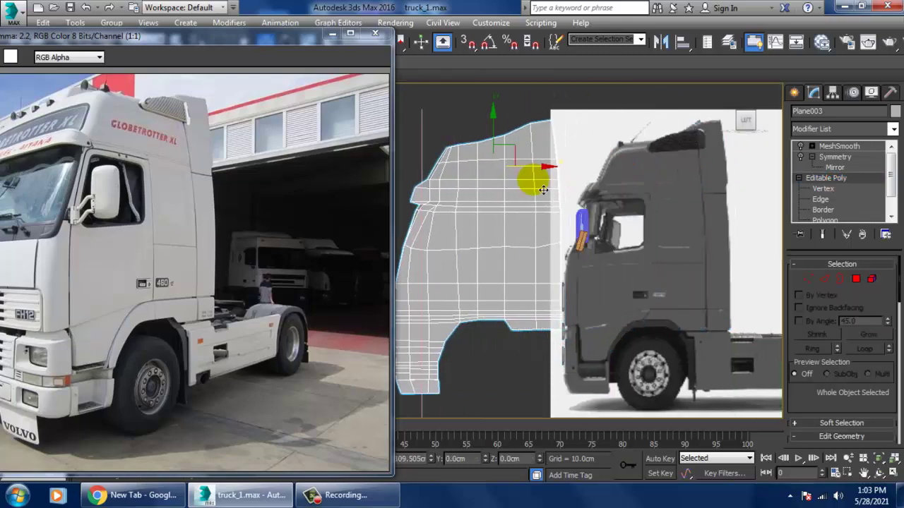
key("ctrl+z")
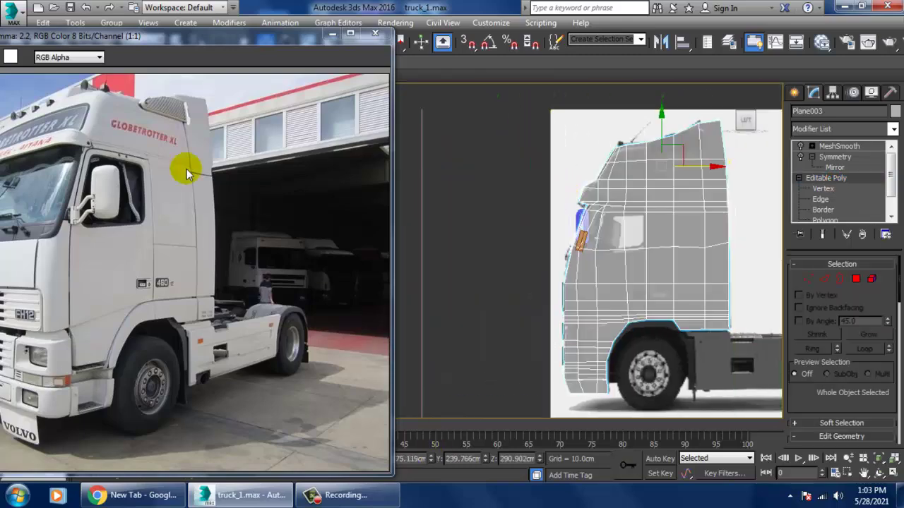
- Start viewing an image file and browse up to the May 2021 folder's image files
left_click(394, 22)
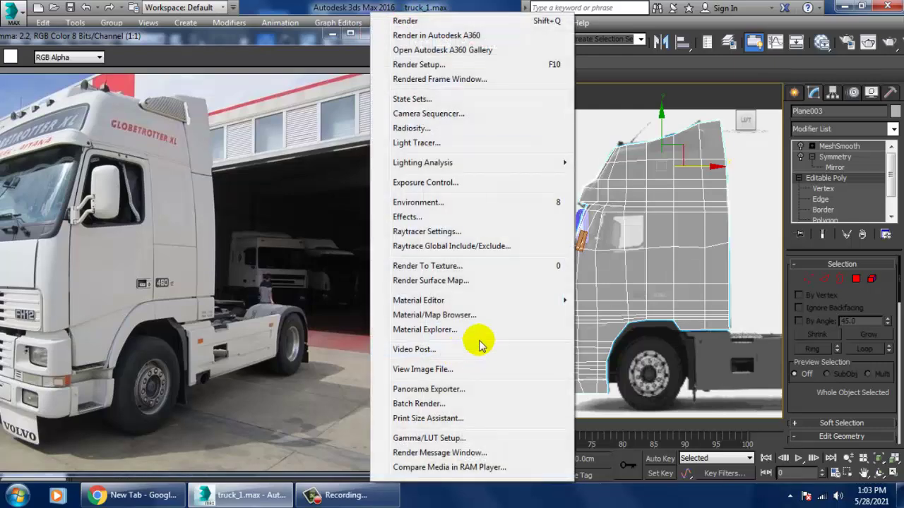
left_click(460, 370)
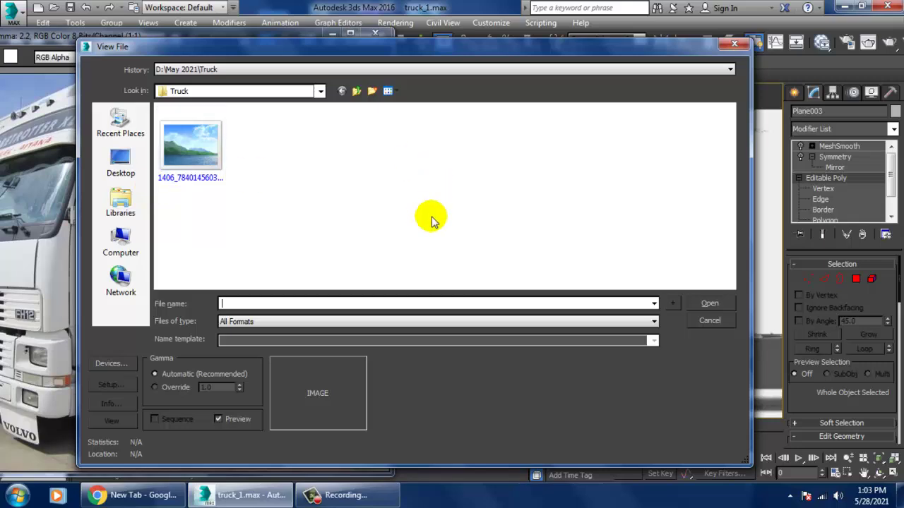
left_click(356, 91)
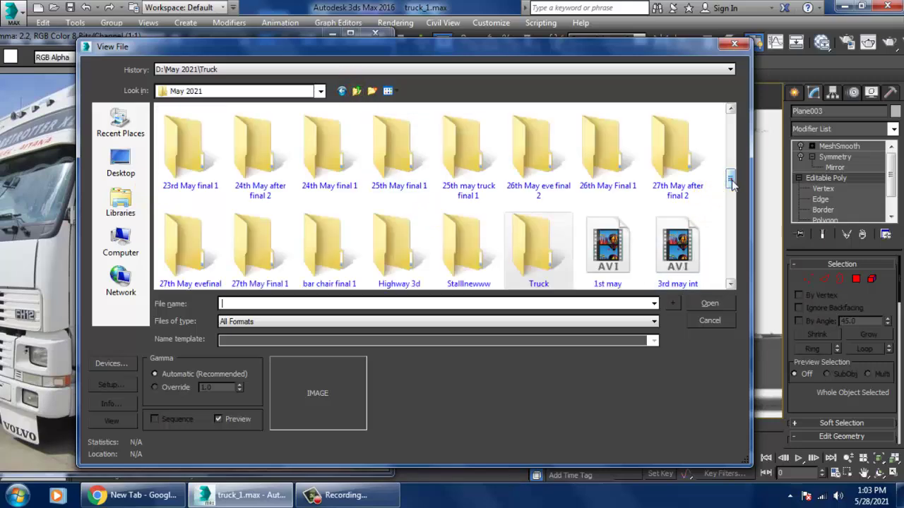
left_click_drag(731, 181, 732, 287)
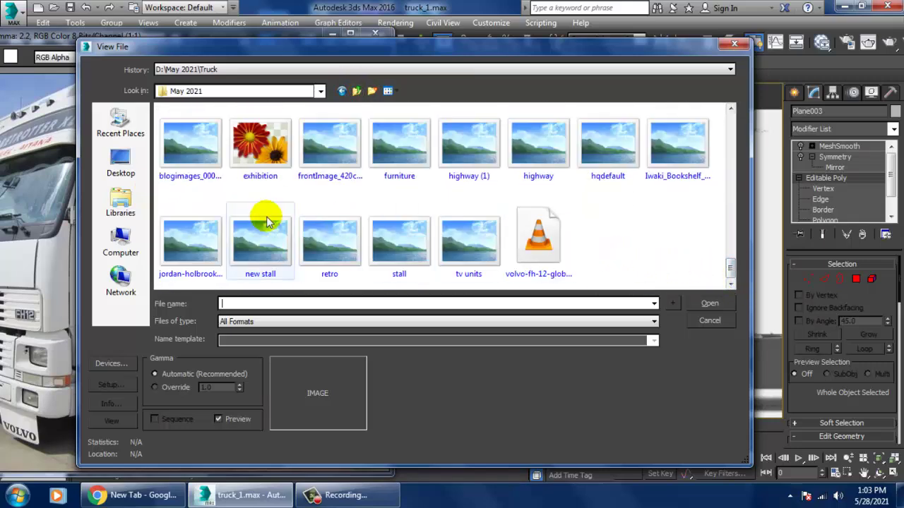
- Find the volvo-fh-12-globetrotter-xl blueprint among the May 2021 images by previewing them, and open it
left_click(203, 158)
key("Right")
key("Right")
key("Right")
key("Right")
key("Right")
key("Right")
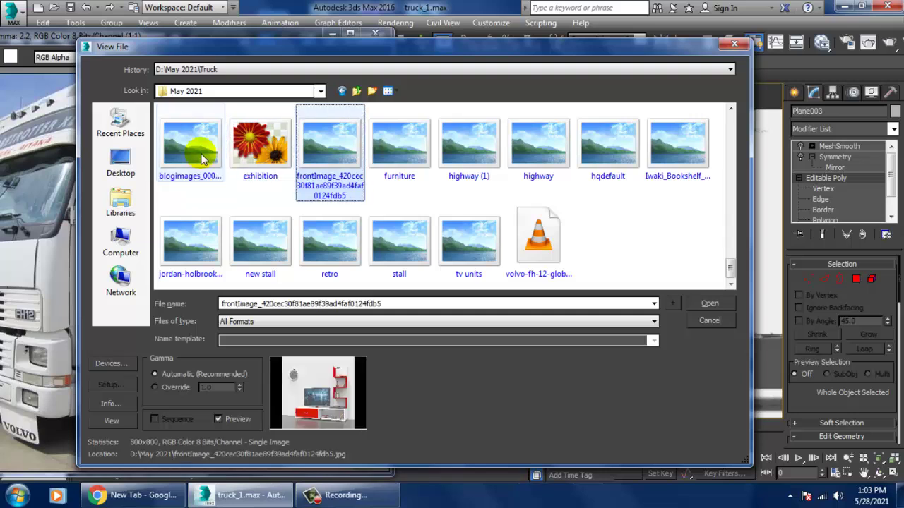
key("Right")
key("Left")
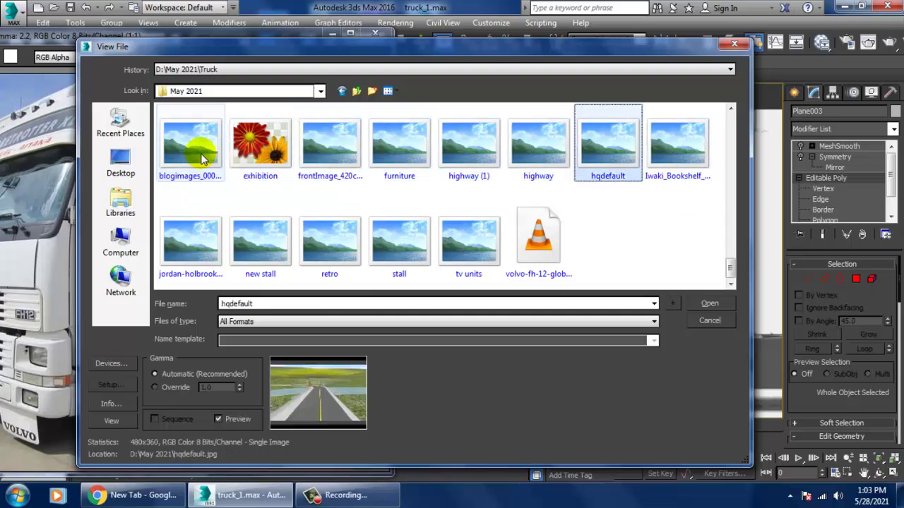
key("Down")
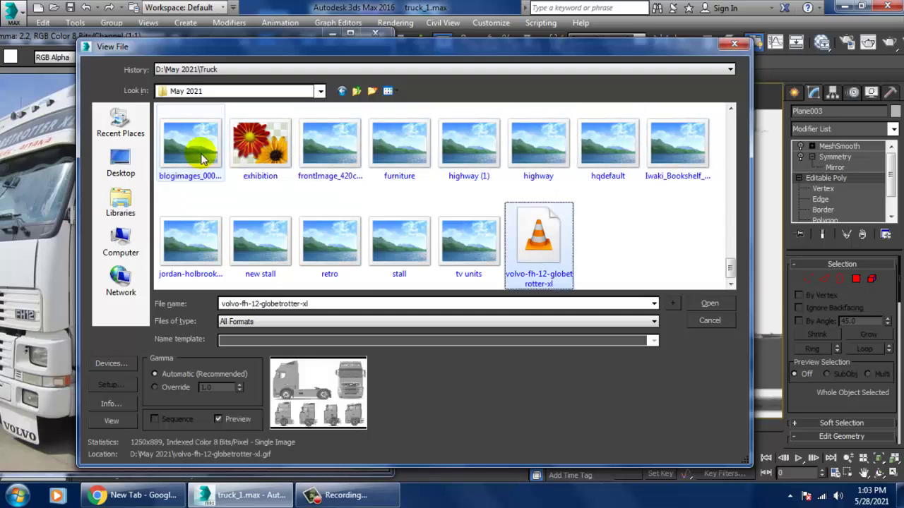
double_click(526, 261)
- Place the blueprint image window beside the model view, enlarged on the cab's side window and door
left_click_drag(526, 102, 337, 61)
scroll(78, 187, "up", 2)
middle_click_drag(77, 183, 267, 210)
- Move the Editable Poly vertex at the side window's lower front corner forward along X to follow the window outline in the reference
left_click(658, 242)
scroll(658, 242, "up", 2)
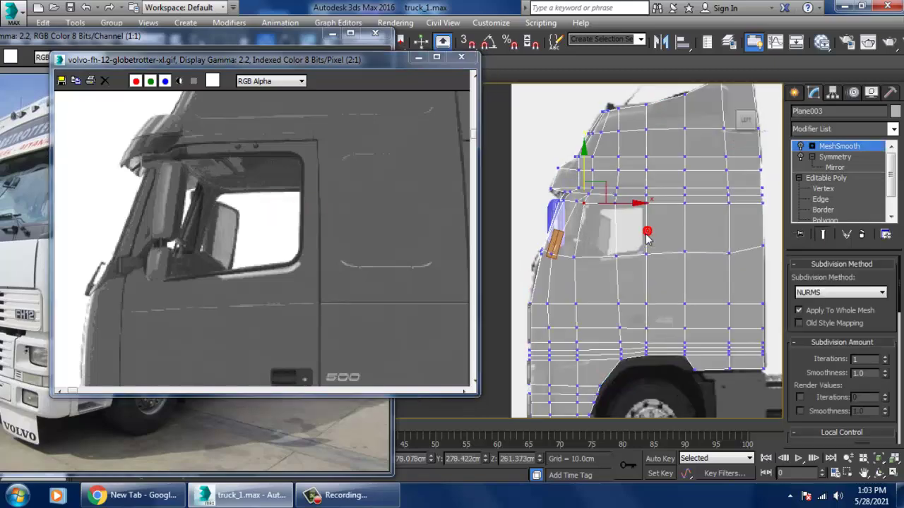
middle_click_drag(614, 252, 655, 256)
scroll(645, 262, "up", 3)
scroll(653, 251, "down", 1)
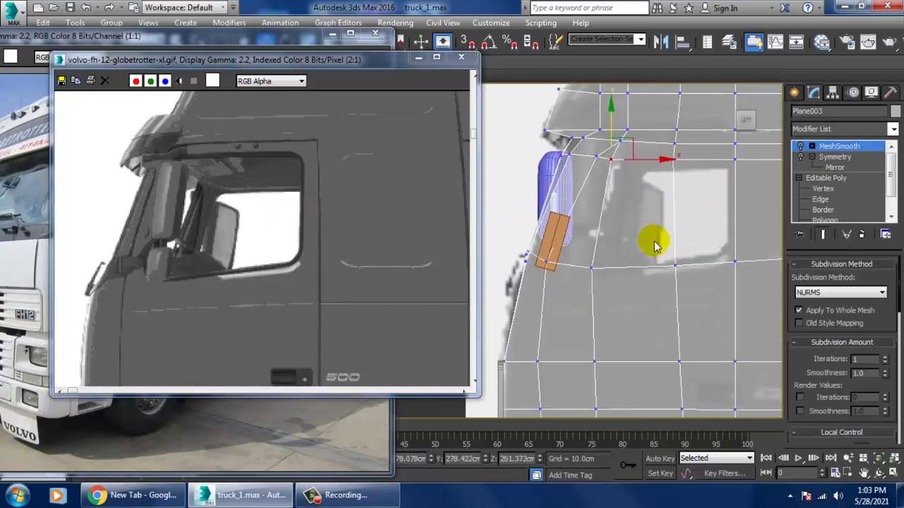
scroll(648, 245, "up", 2)
scroll(643, 254, "down", 2)
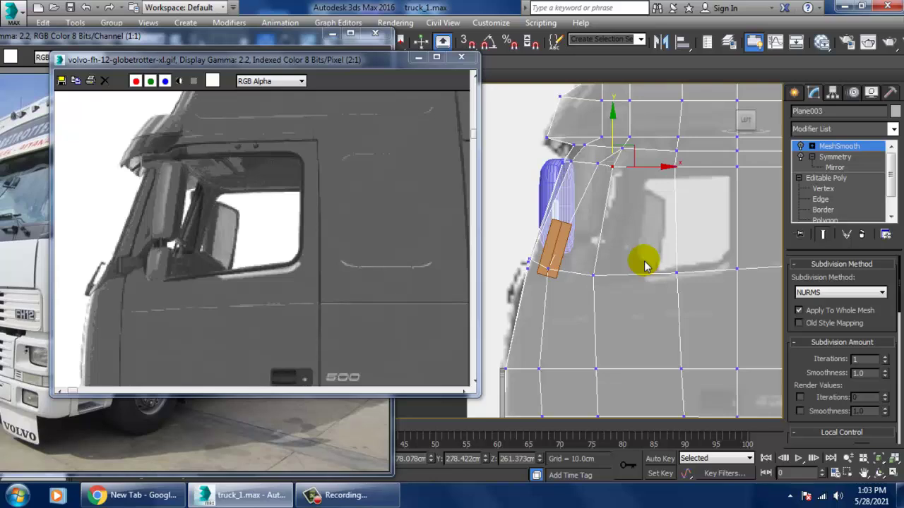
left_click_drag(637, 283, 591, 245)
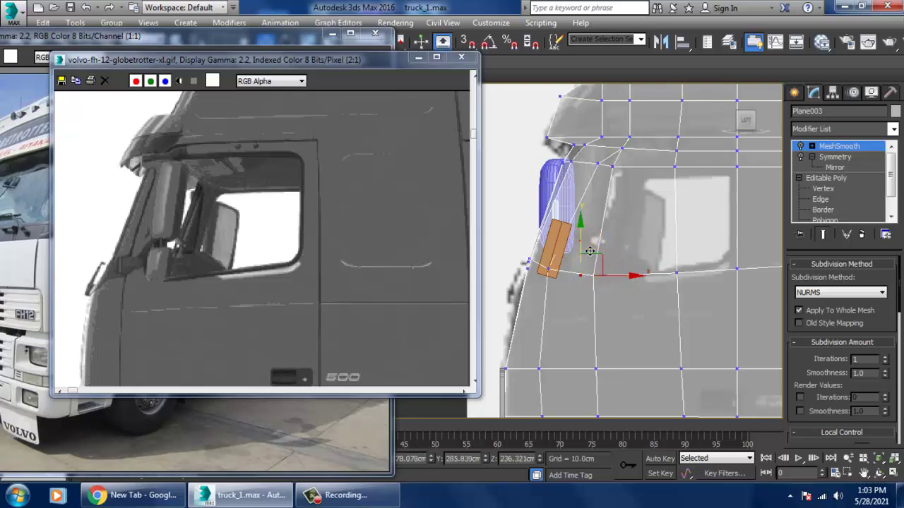
left_click(834, 189)
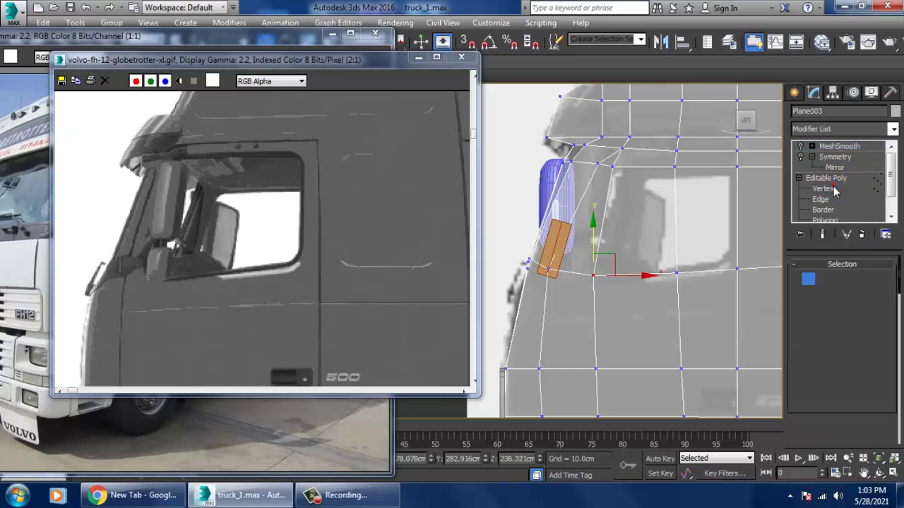
left_click_drag(632, 277, 621, 276)
middle_click_drag(711, 277, 692, 286)
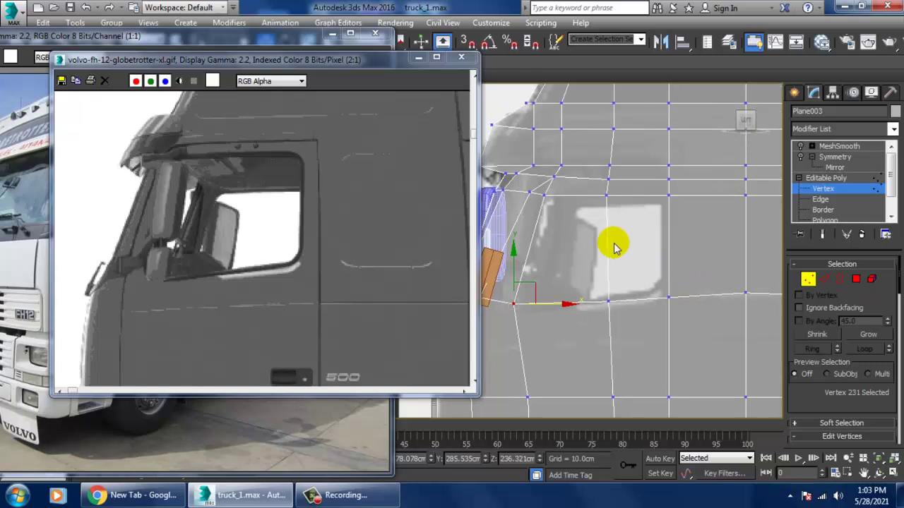
middle_click_drag(614, 244, 662, 284)
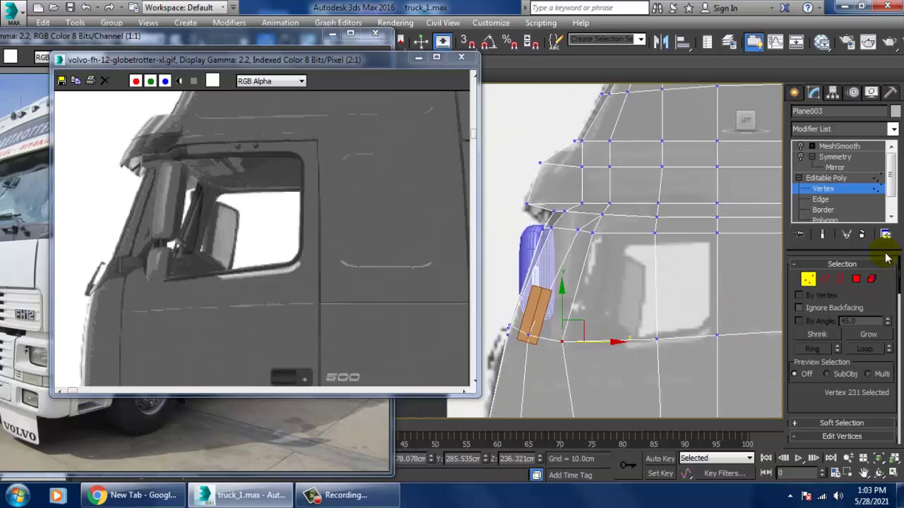
- Select the two polygons covering the cab's side window and inset them by 1.0 cm
left_click(892, 218)
left_click(892, 218)
left_click(824, 200)
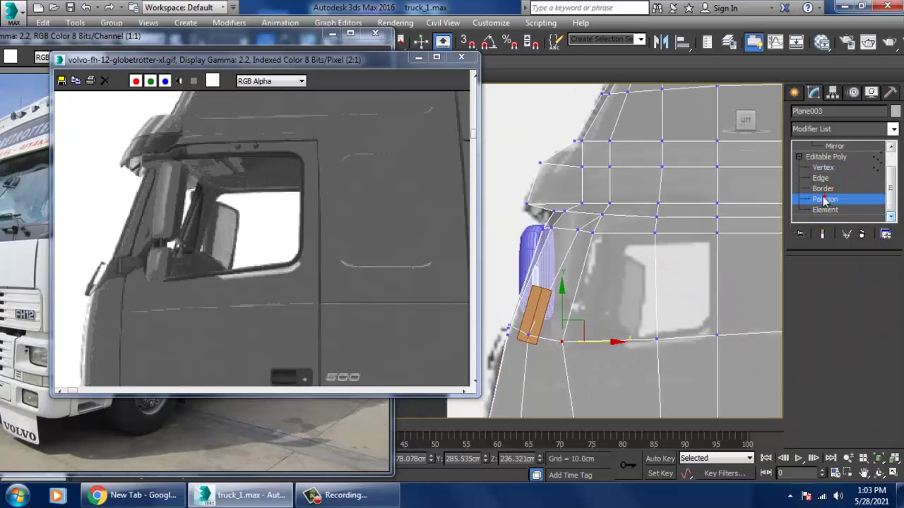
key("alt+w")
middle_click_drag(717, 373, 695, 377, "alt")
key("alt+w")
key("z")
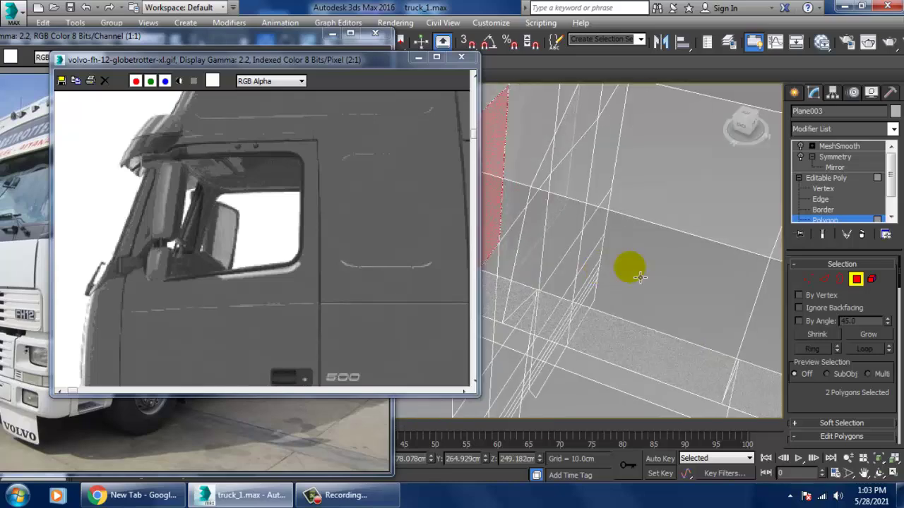
middle_click_drag(639, 276, 677, 275, "alt")
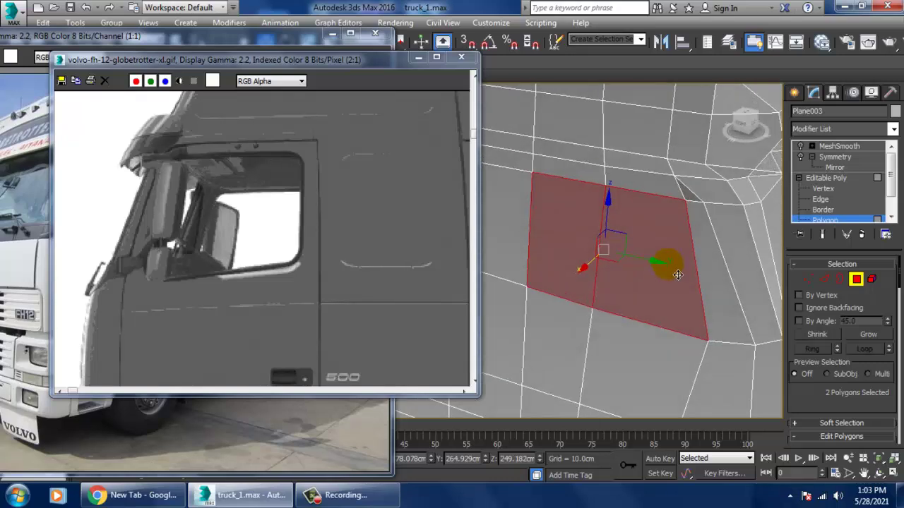
scroll(867, 367, "down", 3)
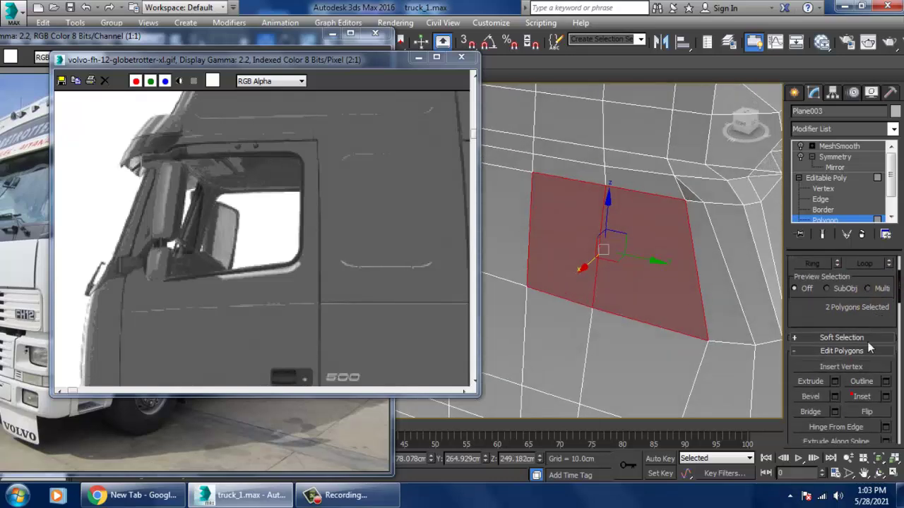
left_click(885, 397)
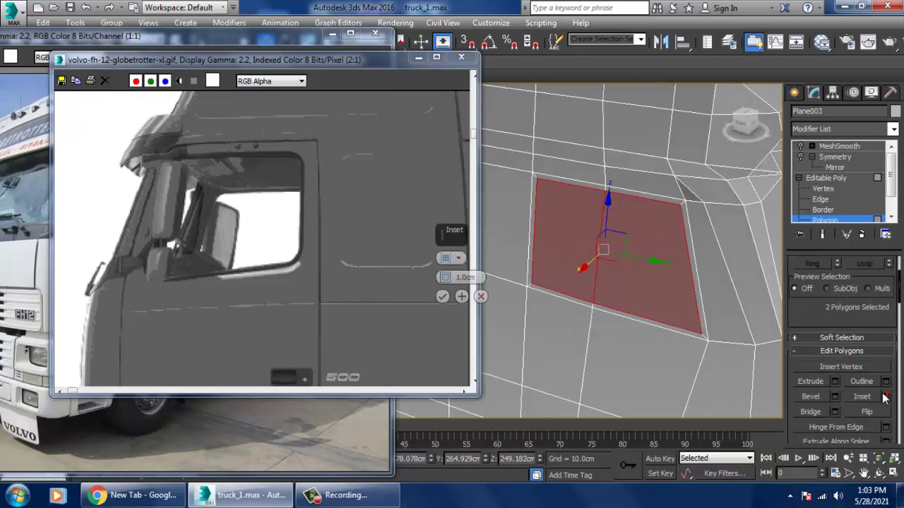
left_click(443, 297)
- Bevel the two inset side window polygons with a height of 0.338 cm and an outline of -1.0 cm
middle_click_drag(576, 279, 608, 277, "alt")
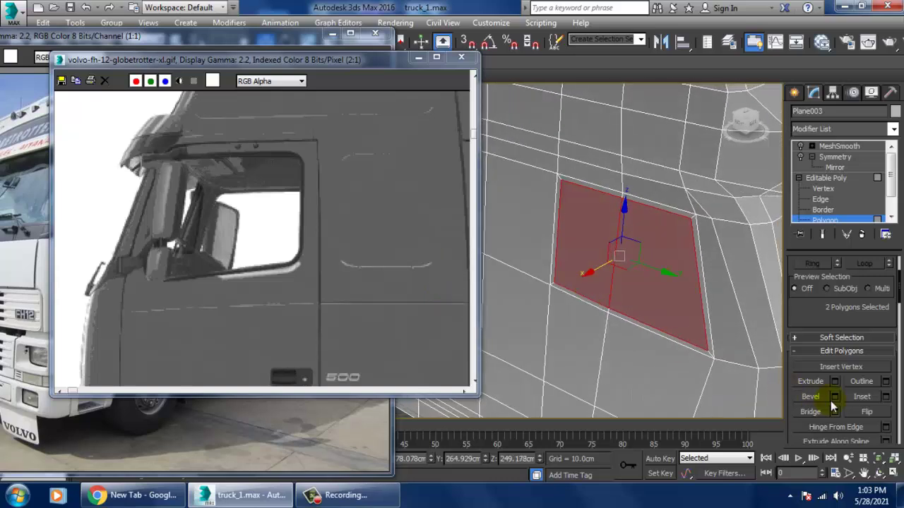
left_click(836, 398)
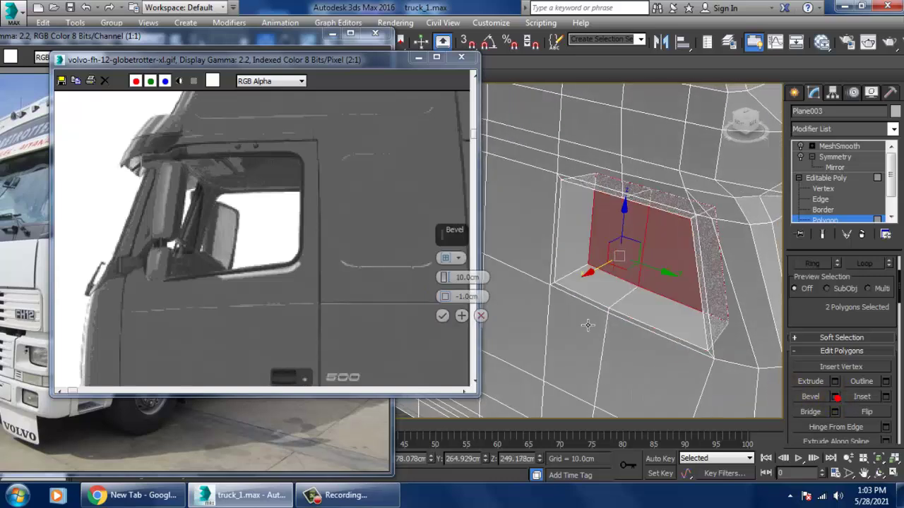
left_click(479, 314)
left_click(835, 398)
left_click_drag(445, 277, 451, 307)
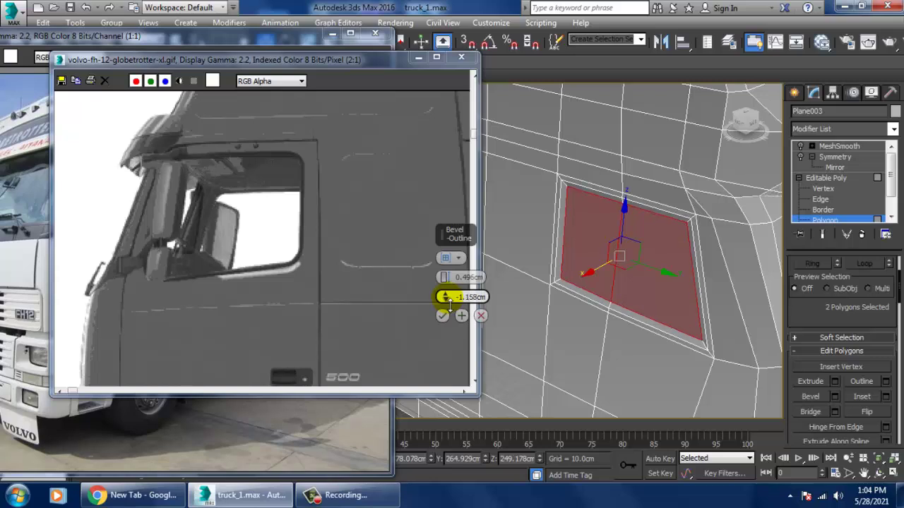
scroll(586, 244, "up", 4)
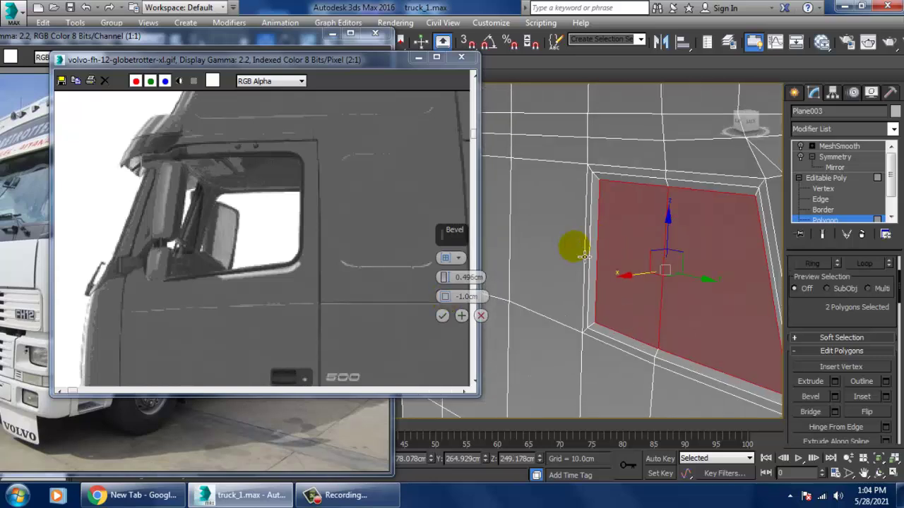
left_click_drag(448, 279, 448, 278)
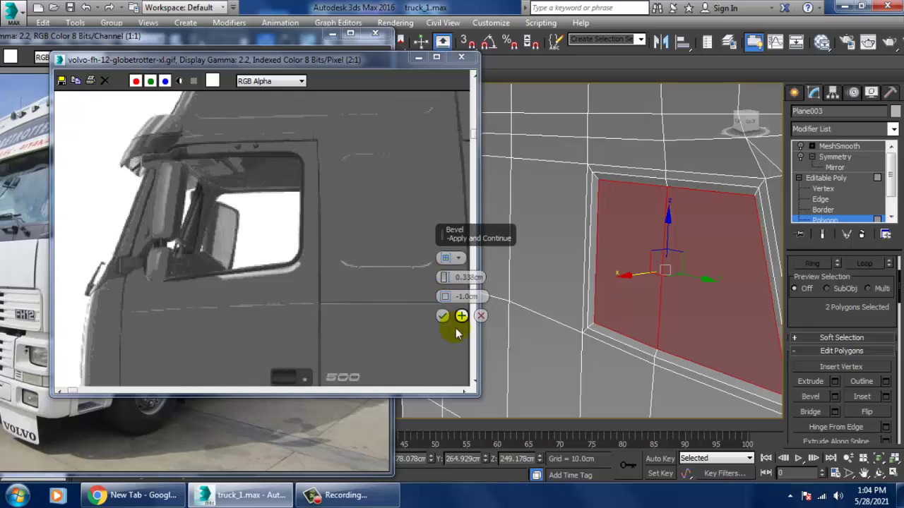
left_click(442, 316)
- End the cab's isolation and return to the enlarged left side view
middle_click_drag(708, 308, 648, 254, "alt")
scroll(718, 304, "down", 4)
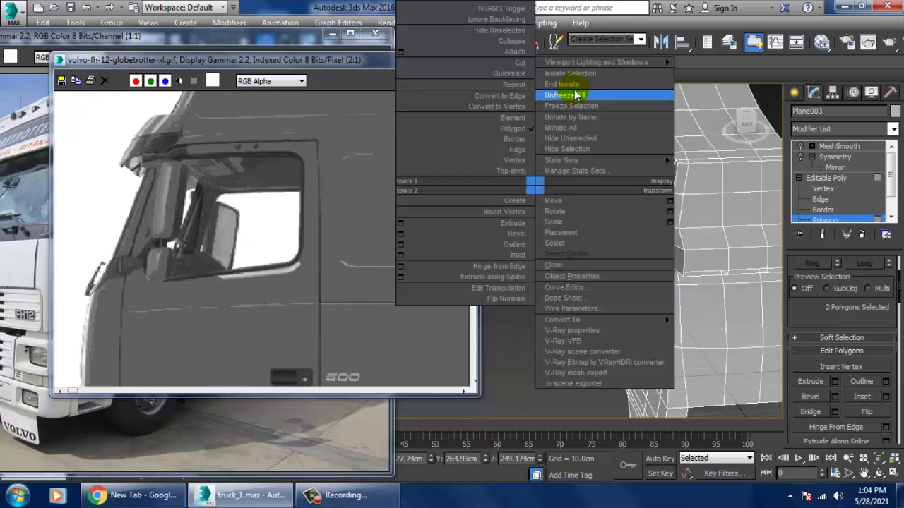
left_click(576, 83)
key("alt+w")
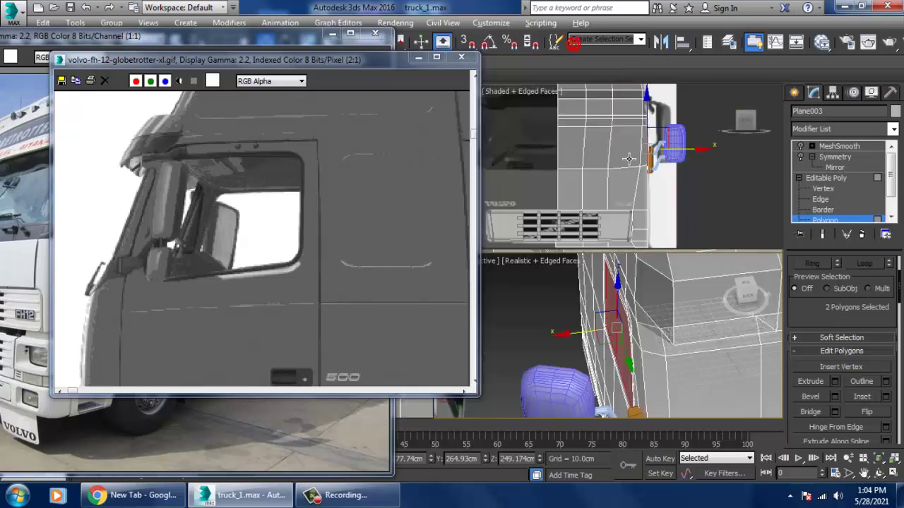
right_click(424, 410)
key("alt+w")
- Compare the vertices around the side window and lower door with the blueprint's door seams, and leave vertex editing
scroll(608, 282, "up", 5)
scroll(702, 257, "down", 5)
middle_click_drag(698, 256, 645, 262)
key("1")
scroll(632, 286, "down", 6)
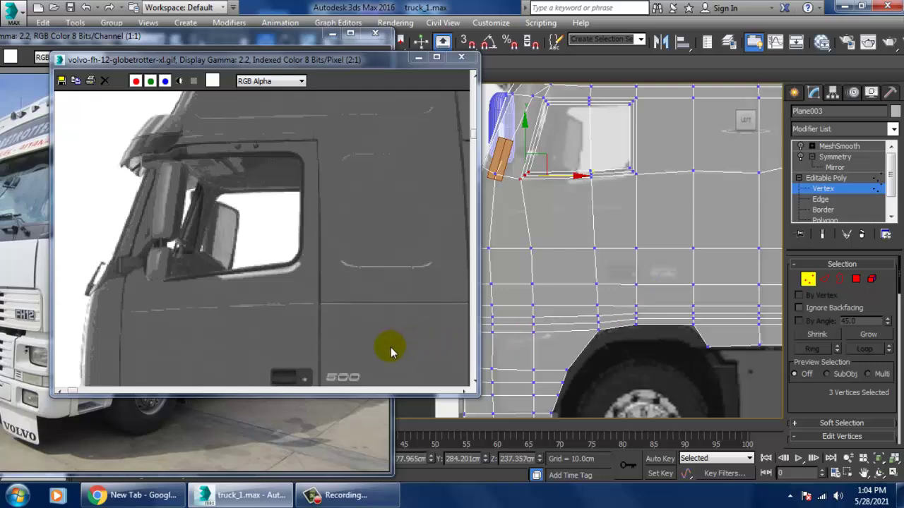
middle_click_drag(390, 346, 357, 221)
middle_click_drag(733, 203, 700, 203)
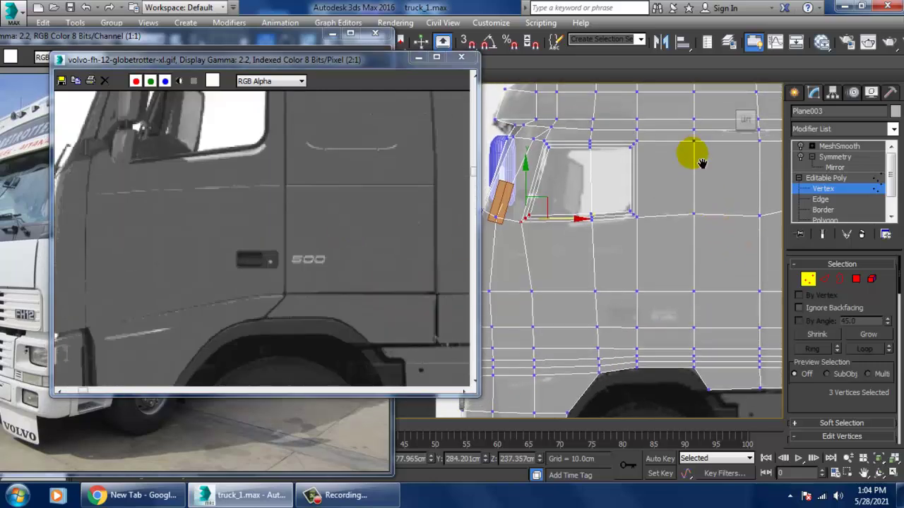
middle_click_drag(692, 151, 697, 208)
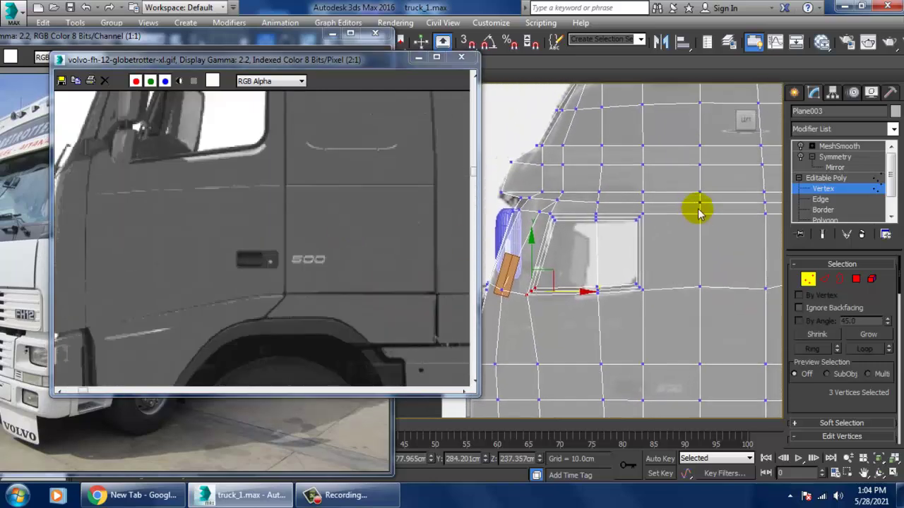
left_click(828, 178)
- Move both reference image windows down and expand the polygon modeling tools above the viewport
left_click_drag(179, 63, 179, 106)
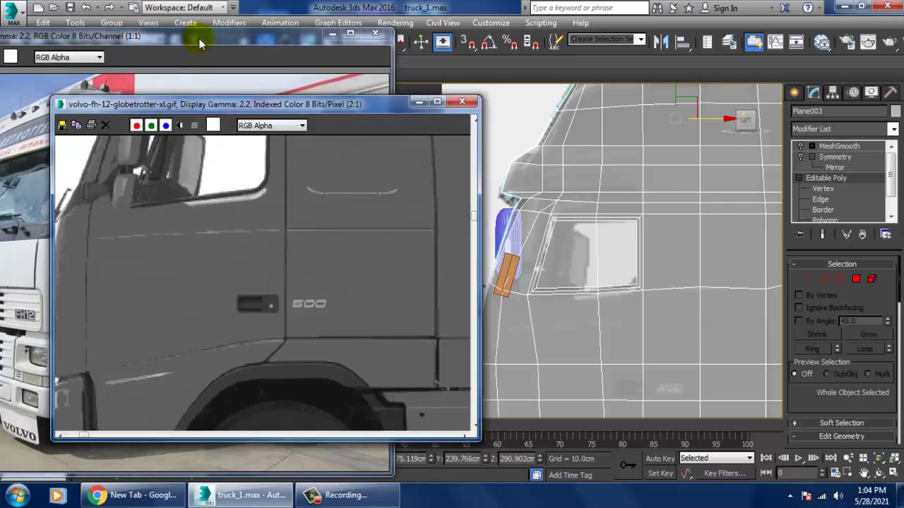
left_click_drag(198, 37, 194, 125)
left_click(36, 72)
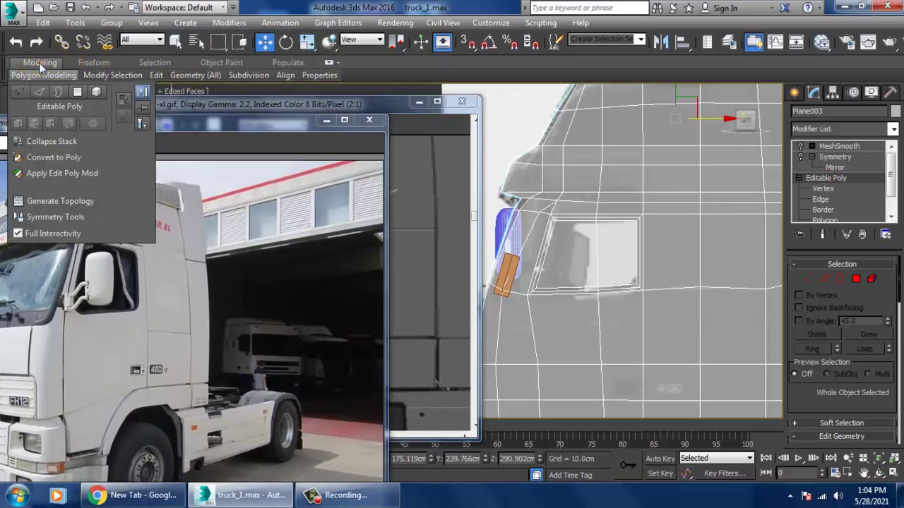
left_click(39, 64)
double_click(40, 63)
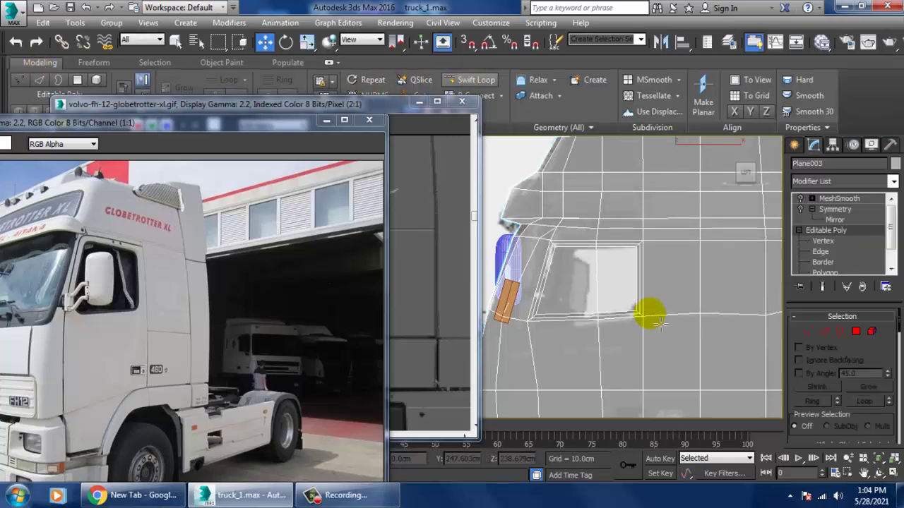
- Insert two closely spaced vertical edge loops with Swift Loop just behind the cab's side window, following the blueprint's door seam
middle_click_drag(664, 259, 664, 210)
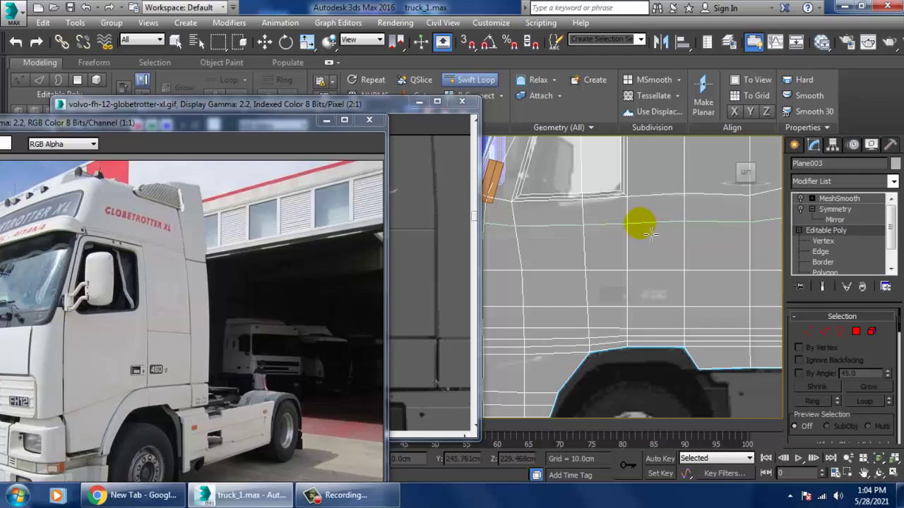
left_click(436, 239)
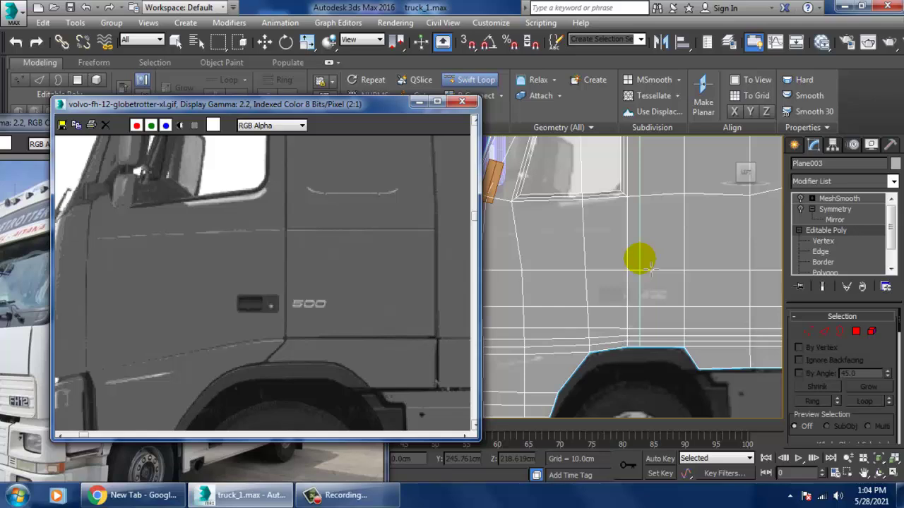
scroll(637, 278, "up", 3)
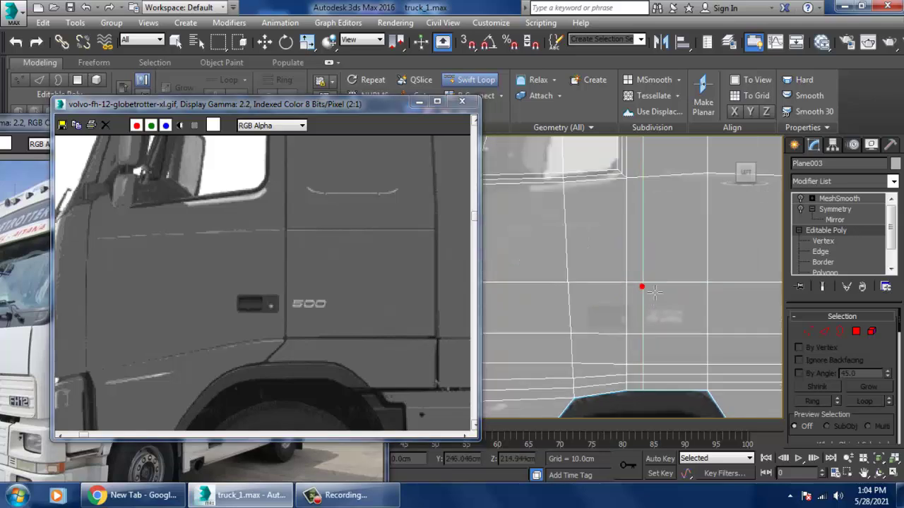
middle_click_drag(661, 290, 655, 240)
scroll(668, 269, "down", 5)
left_click(294, 318)
middle_click_drag(295, 318, 322, 252)
scroll(643, 311, "up", 5)
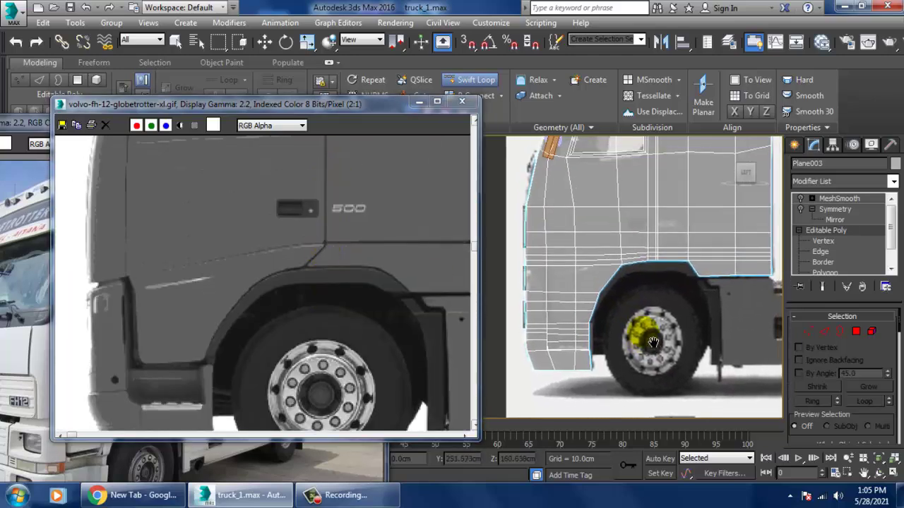
middle_click_drag(654, 298, 667, 313)
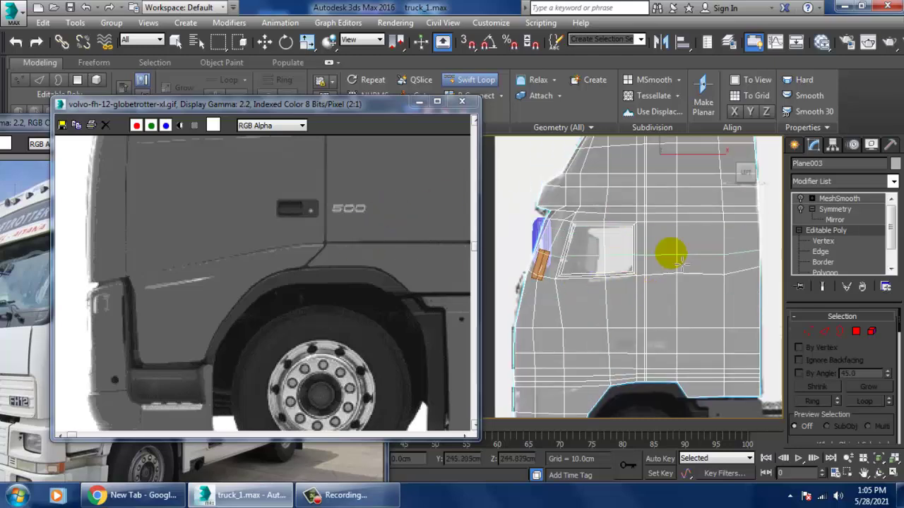
key("w")
- Examine the front wheel arch, lower cab edge and chassis side panel in the left view and the blueprint image
middle_click_drag(692, 256, 692, 250)
scroll(706, 307, "up", 2)
middle_click_drag(707, 307, 645, 217)
scroll(706, 307, "down", 2)
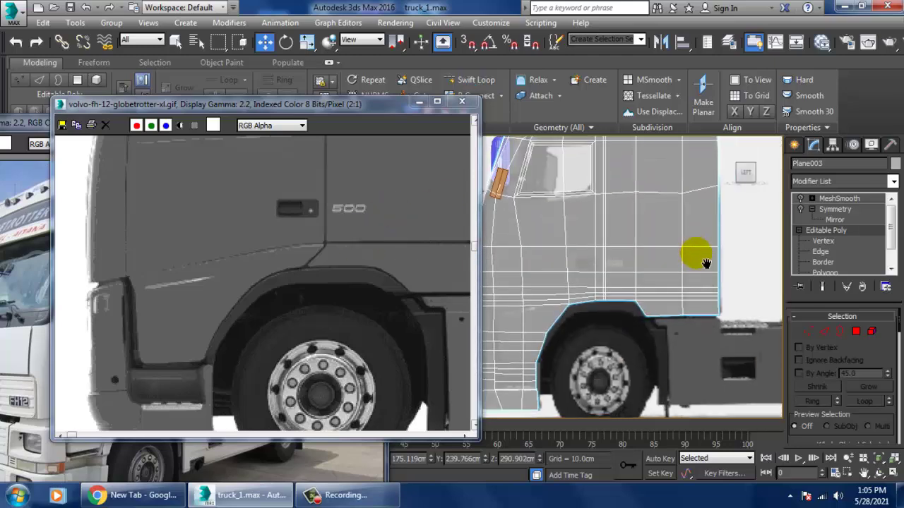
middle_click_drag(706, 262, 672, 301)
middle_click_drag(329, 214, 213, 209)
middle_click_drag(306, 164, 283, 179)
middle_click_drag(339, 329, 280, 191)
middle_click_drag(690, 337, 671, 336)
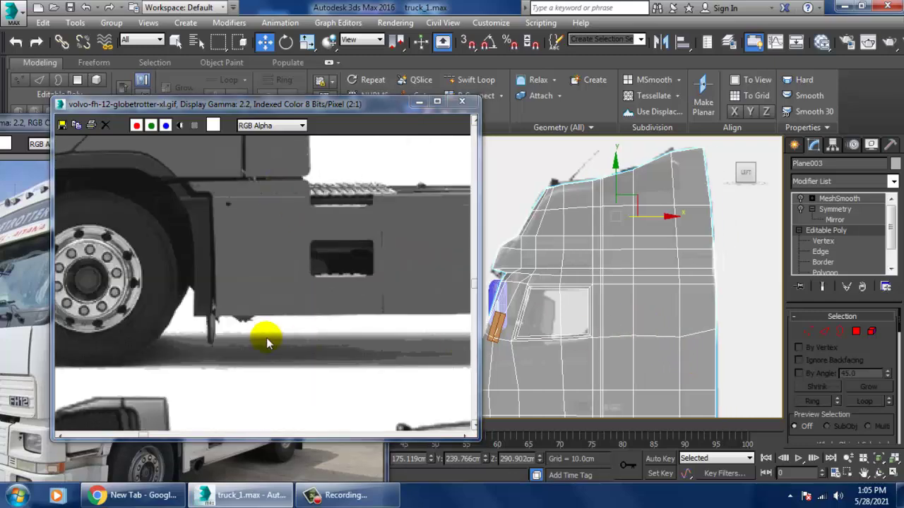
middle_click_drag(266, 337, 256, 334)
scroll(256, 333, "down", 1)
middle_click_drag(641, 331, 639, 172)
scroll(654, 311, "down", 1)
middle_click_drag(654, 311, 628, 258)
scroll(657, 304, "up", 1)
middle_click_drag(692, 317, 653, 299)
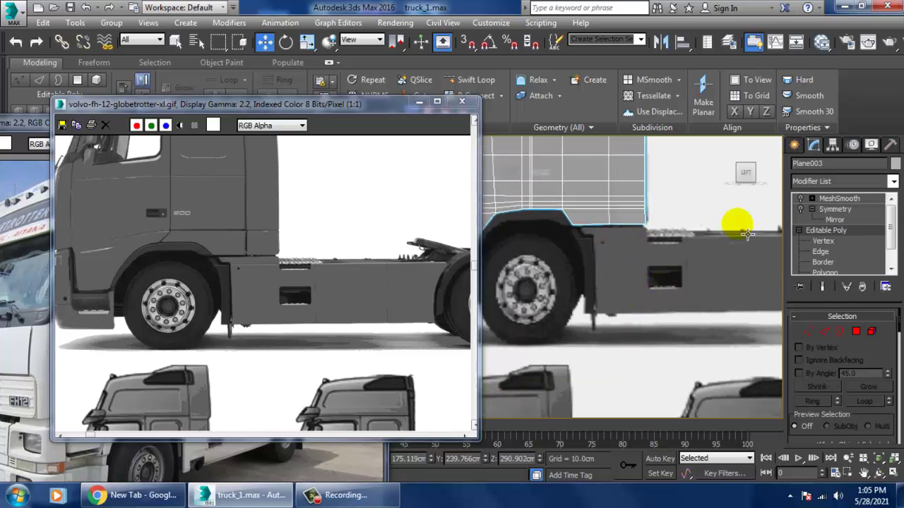
left_click(793, 145)
left_click(817, 228)
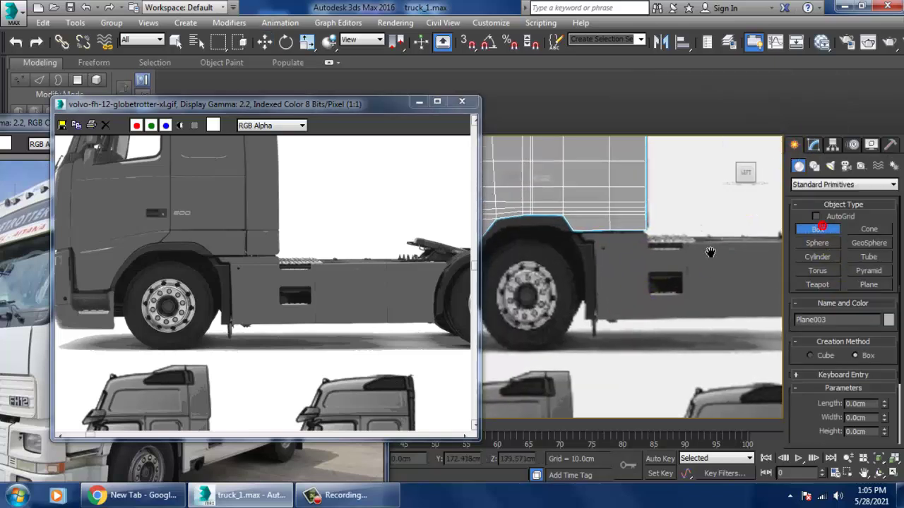
scroll(638, 279, "up", 5)
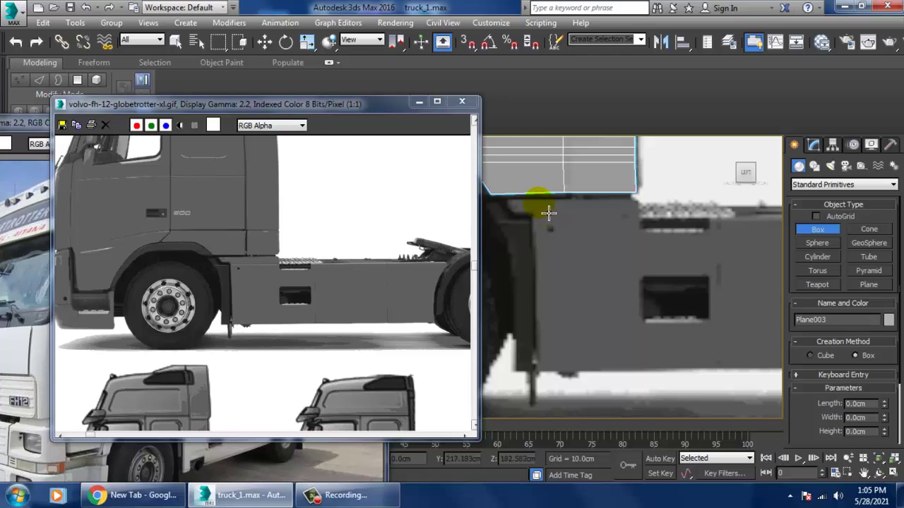
middle_click_drag(543, 209, 670, 277)
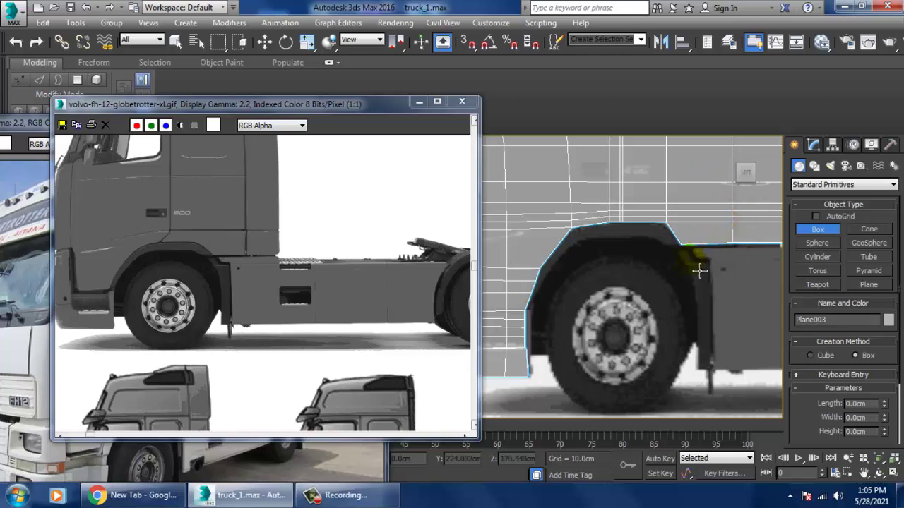
scroll(613, 265, "up", 5)
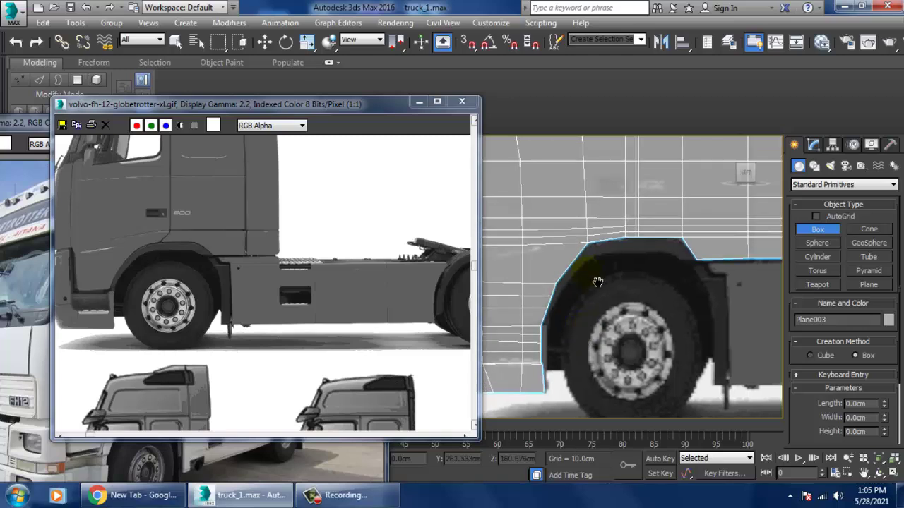
scroll(606, 295, "up", 3)
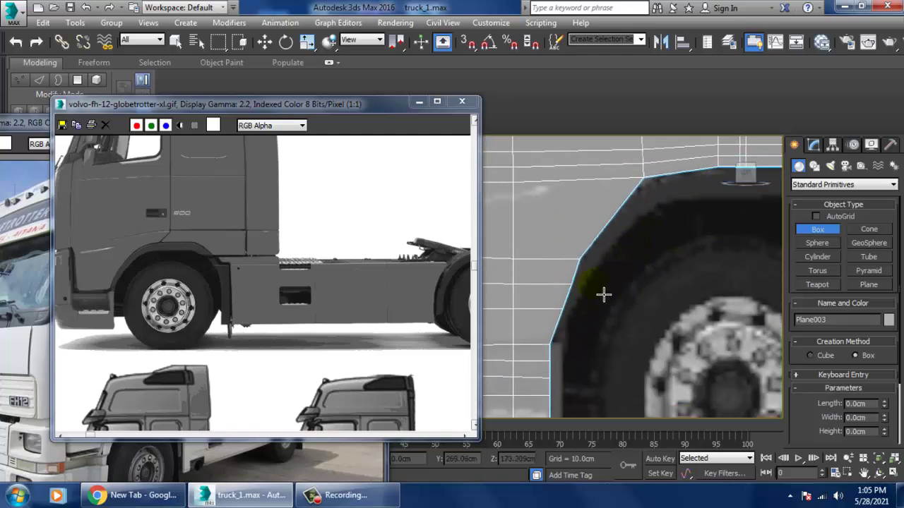
right_click(604, 294)
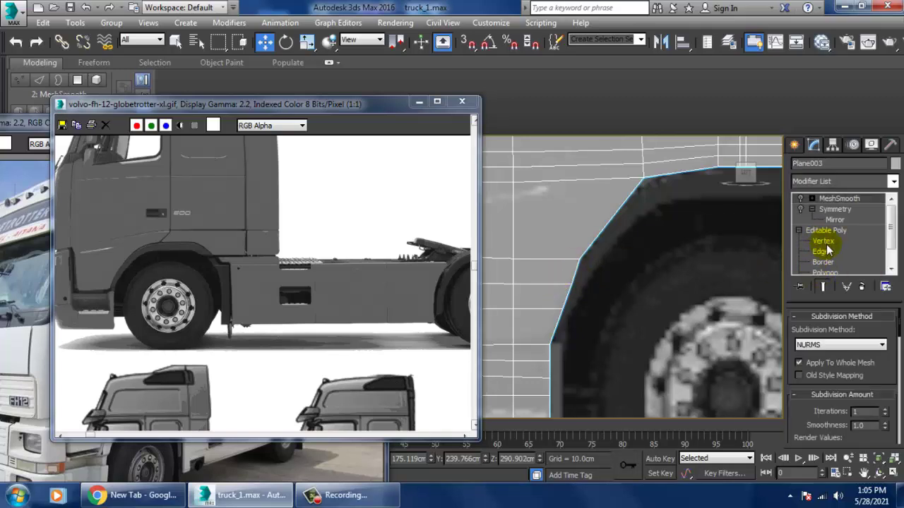
- Delete the cab's MeshSmooth and Symmetry modifiers and move the three vertices on the wheel arch's front edge to the blueprint outline
left_click(860, 288)
left_click(862, 287)
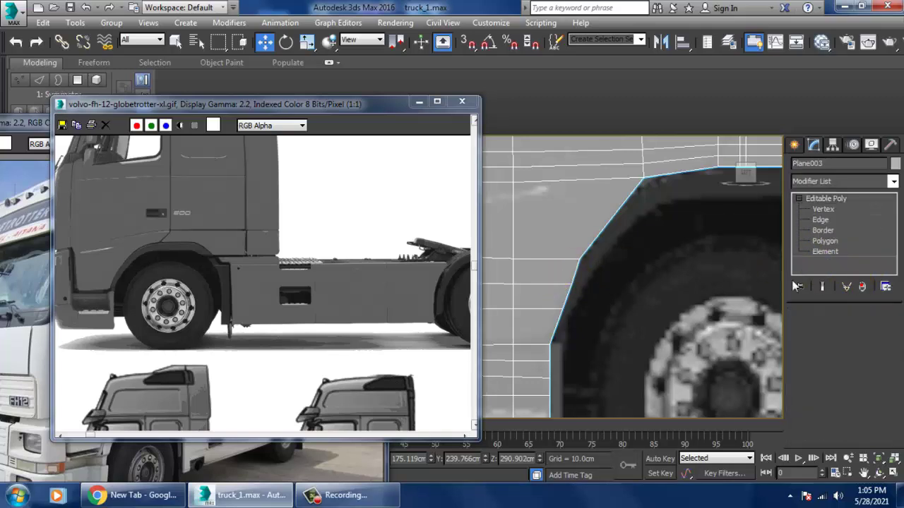
key("1")
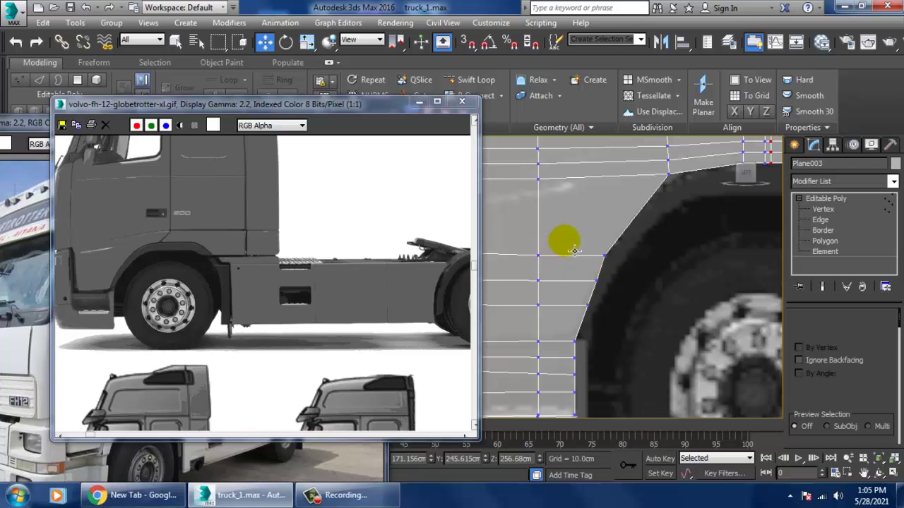
left_click(826, 211)
left_click(821, 213)
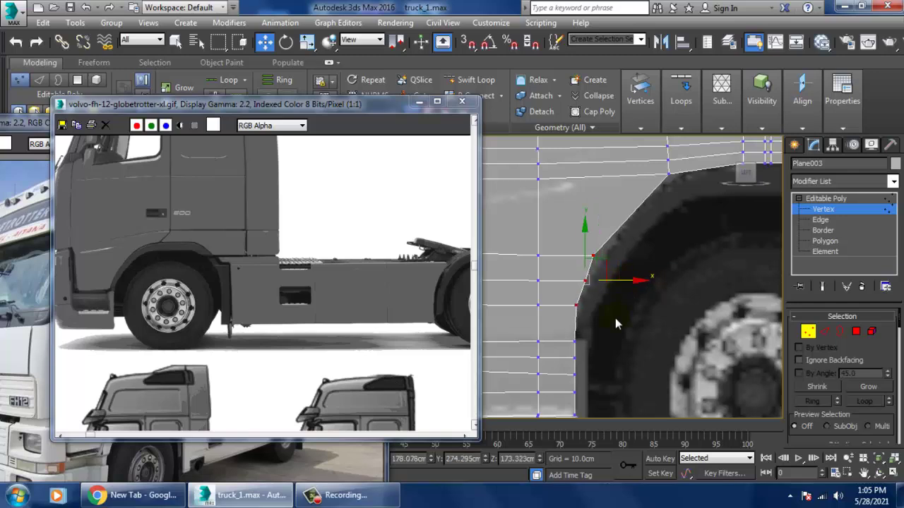
mouse_move(617, 323)
middle_mouse_down()
mouse_move(618, 278)
mouse_move(614, 306)
middle_mouse_up()
scroll(613, 282, "down", 3)
scroll(613, 304, "up", 3)
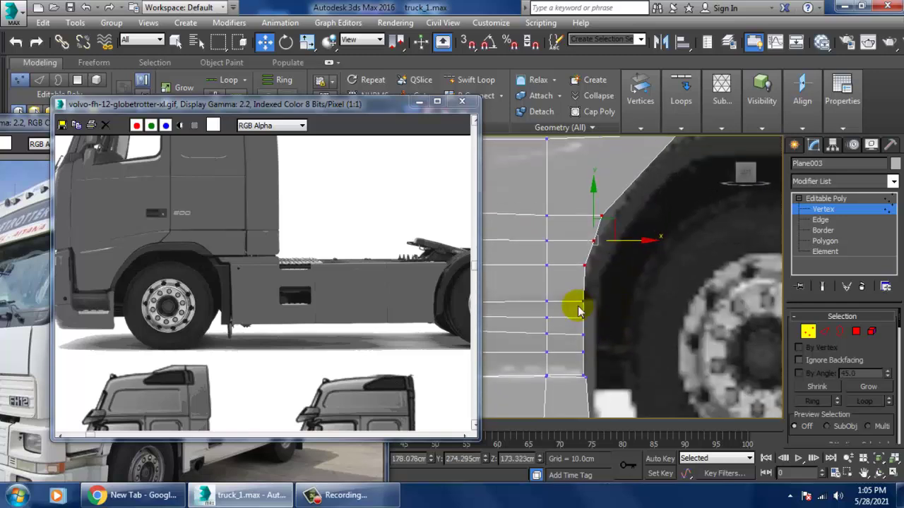
- Align the lower vertices of the cab edge in front of the wheel with the blueprint, and leave vertex editing
left_click_drag(578, 311, 599, 365)
left_click_drag(612, 405, 611, 404)
scroll(602, 382, "down", 3)
middle_click_drag(600, 368, 596, 339)
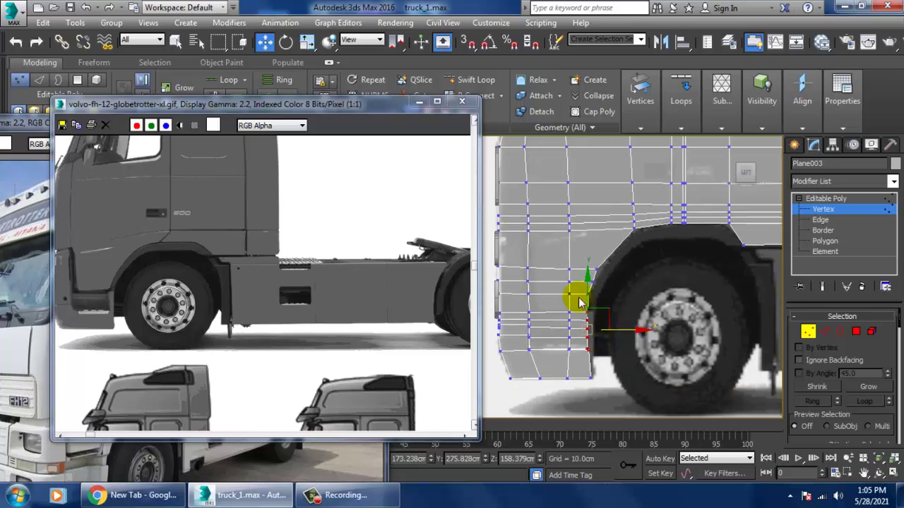
left_click_drag(592, 337, 623, 350)
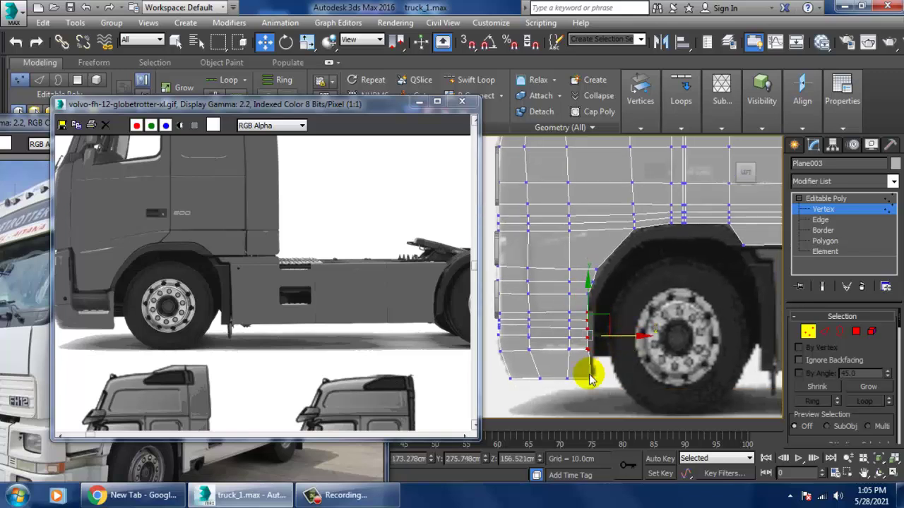
scroll(586, 369, "up", 2)
left_click_drag(563, 365, 609, 408)
middle_click_drag(647, 323, 638, 343)
left_click(829, 200)
- Create a narrow upright box about 22.3 cm long and 2.3 cm wide between the cab's lower edge and the front wheel
left_click(795, 144)
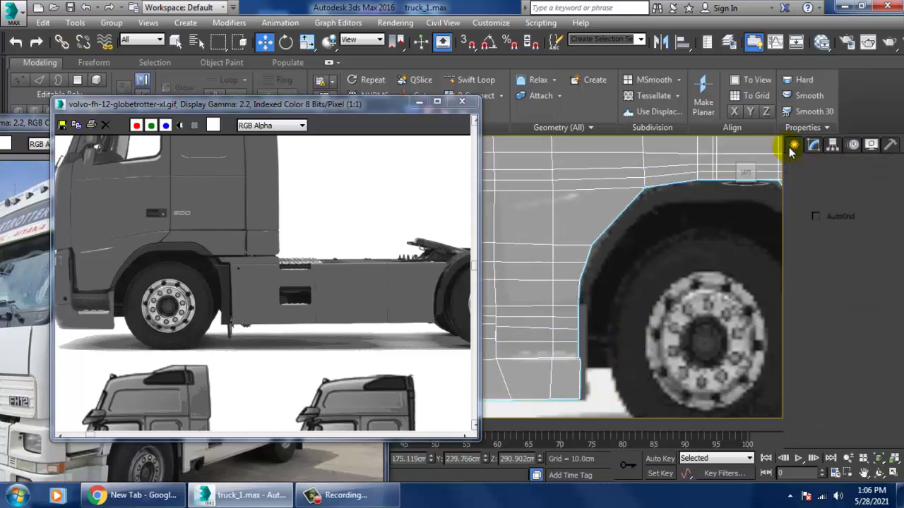
left_click(826, 232)
scroll(630, 281, "up", 5)
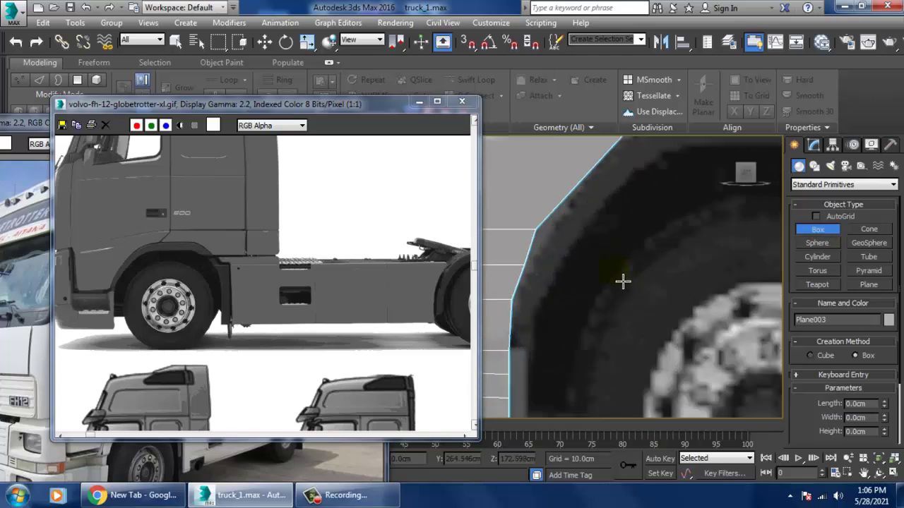
scroll(612, 299, "down", 3)
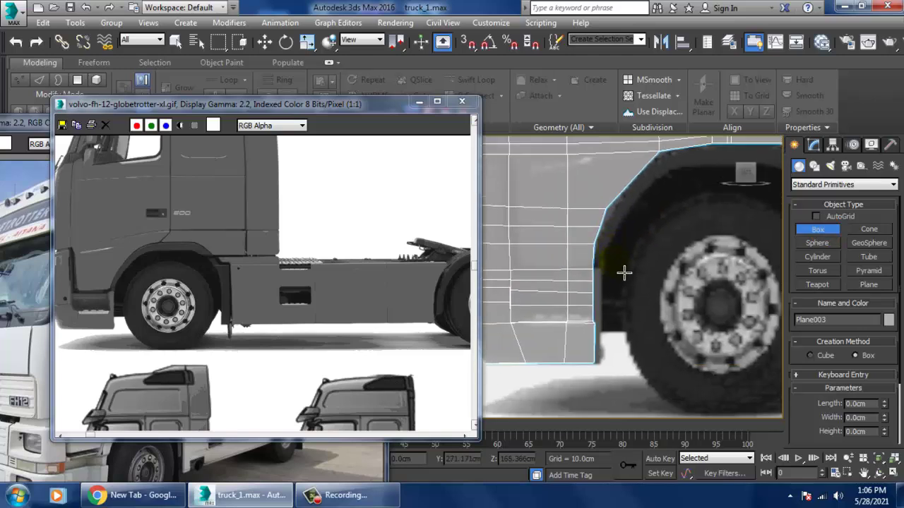
left_click_drag(605, 266, 594, 368)
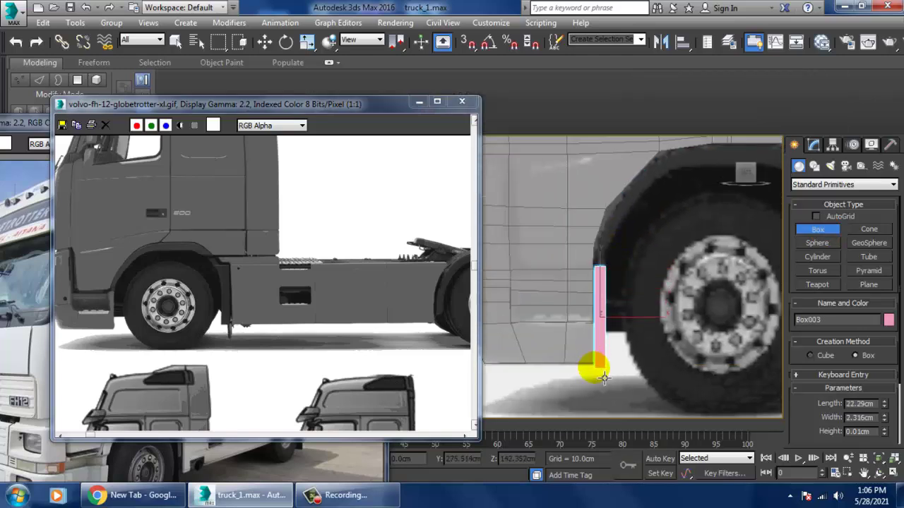
left_click(618, 348)
- Move the new box along the X axis in the perspective view to the cab's side, at about X 170 cm
key("w")
key("p")
key("z")
scroll(636, 333, "down", 8)
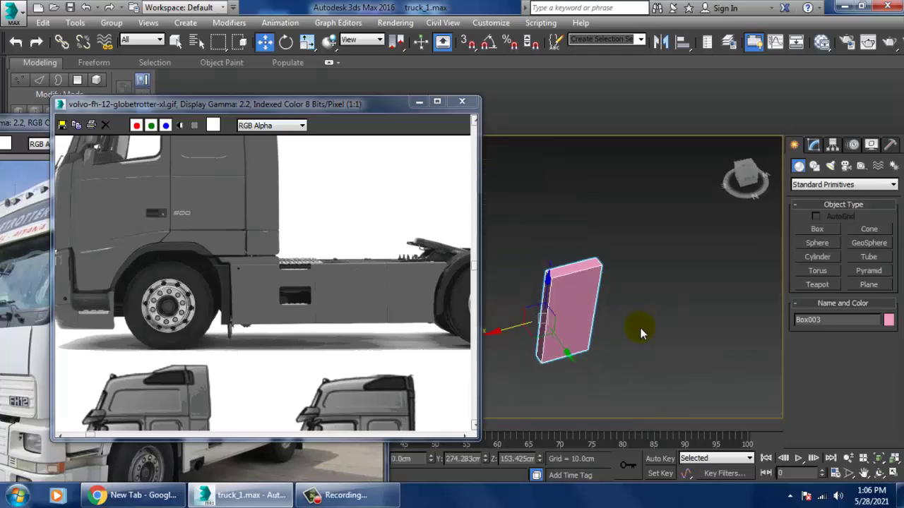
middle_click_drag(640, 342, 601, 314, "alt")
left_click_drag(633, 323, 520, 358)
key("z")
- Move the blueprint window aside, enlarge the left view and compare the box with the wheel arch's front mudguard
key("alt+w")
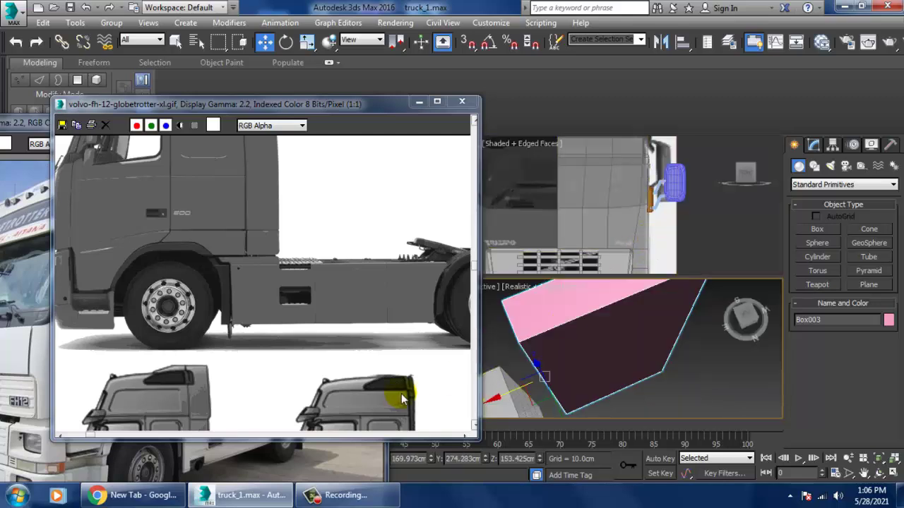
left_click_drag(382, 106, 214, 116)
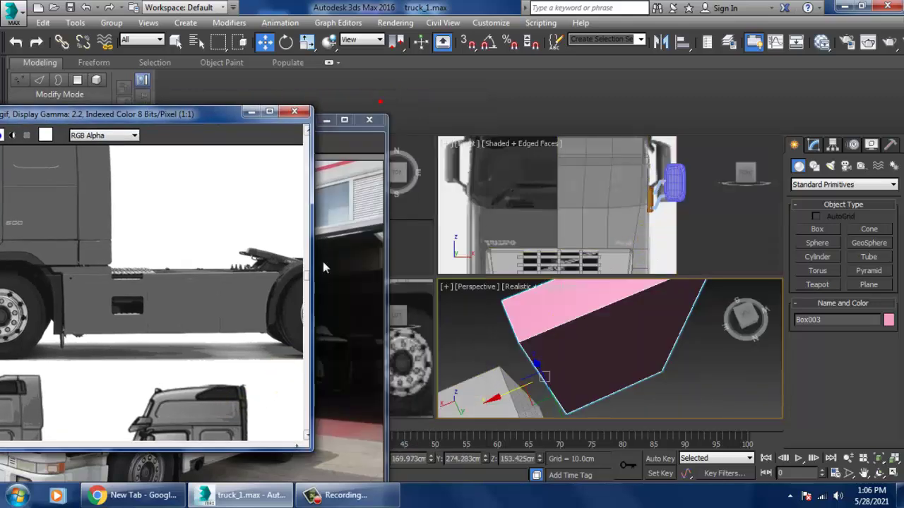
right_click(431, 363)
key("alt+w")
scroll(610, 273, "up", 4)
middle_click_drag(698, 270, 648, 304)
scroll(661, 282, "down", 5)
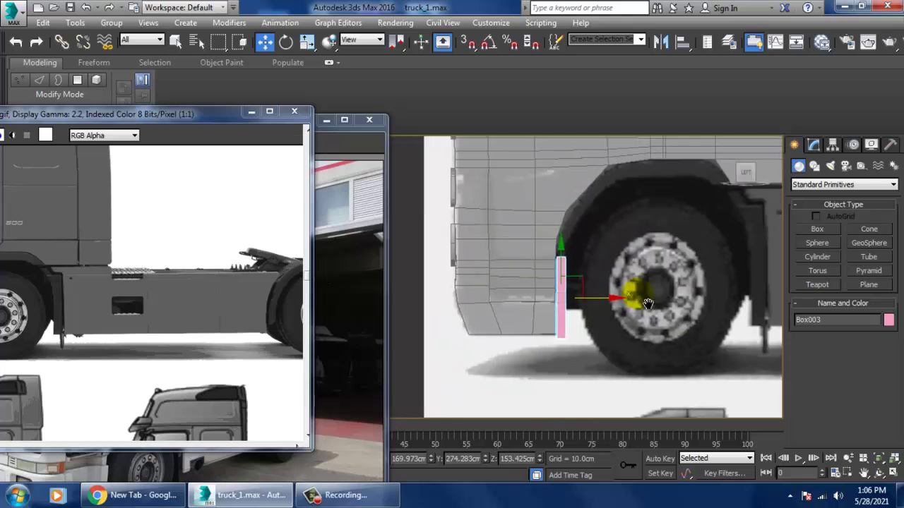
scroll(648, 304, "up", 2)
scroll(603, 313, "up", 2)
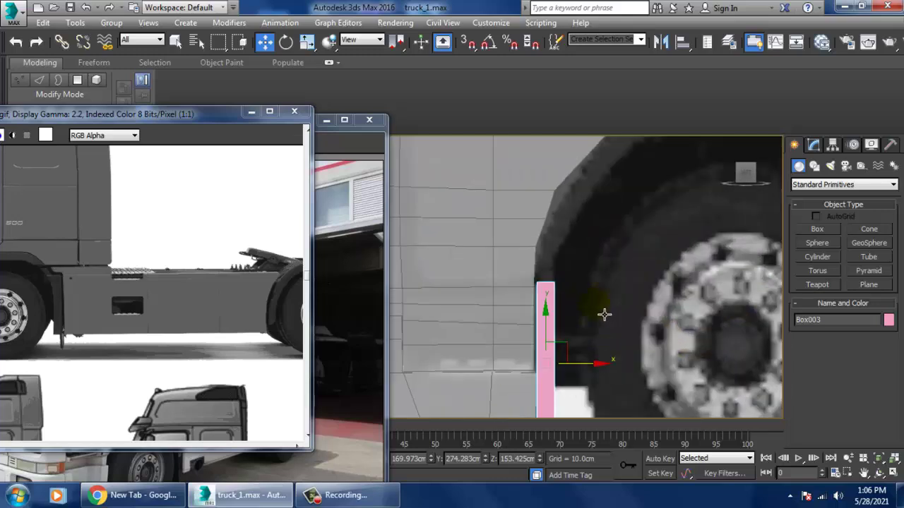
scroll(593, 337, "down", 2)
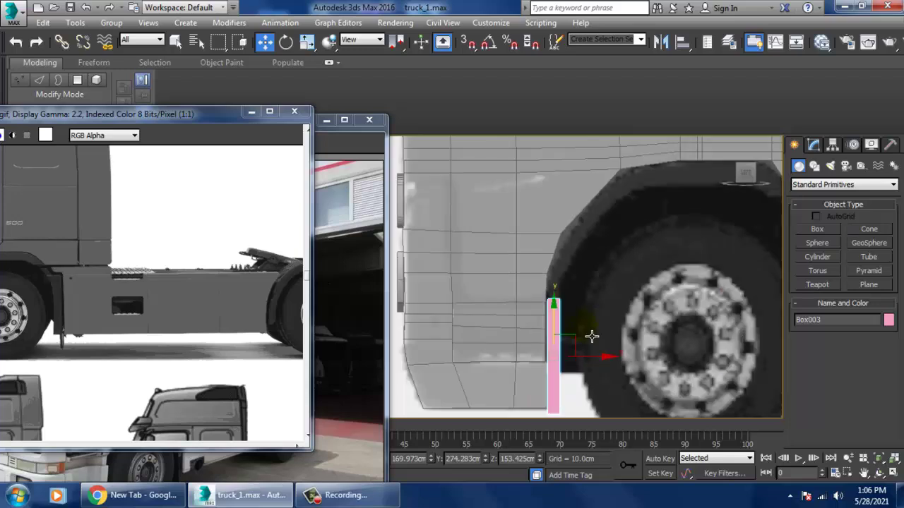
middle_click_drag(671, 329, 635, 327)
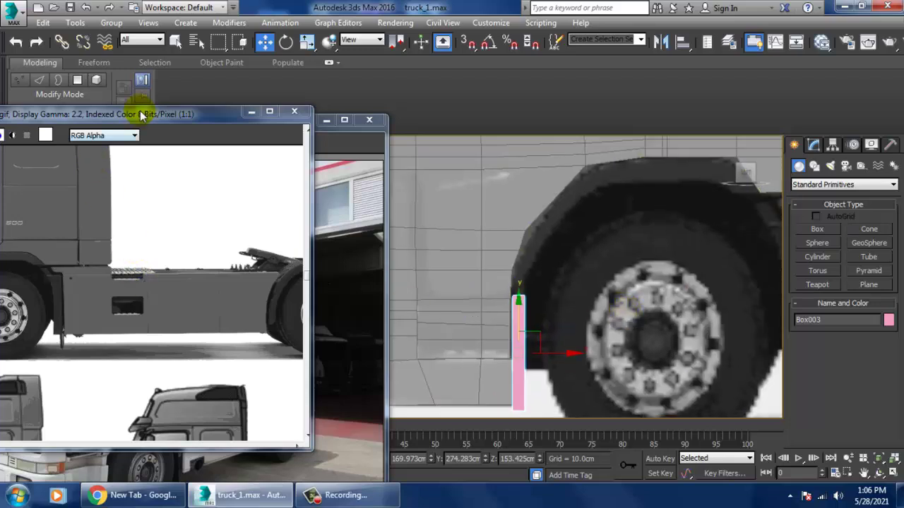
left_click_drag(141, 115, 191, 114)
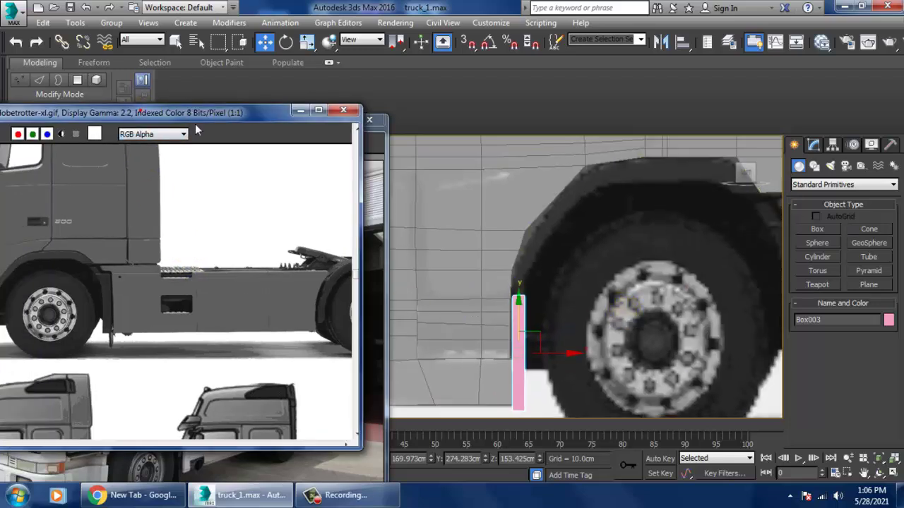
- Convert the upright mudguard box to an editable poly and shift its front-side vertices slightly forward to meet the cab's edge
left_click(816, 144)
right_click(823, 204)
left_click(853, 298)
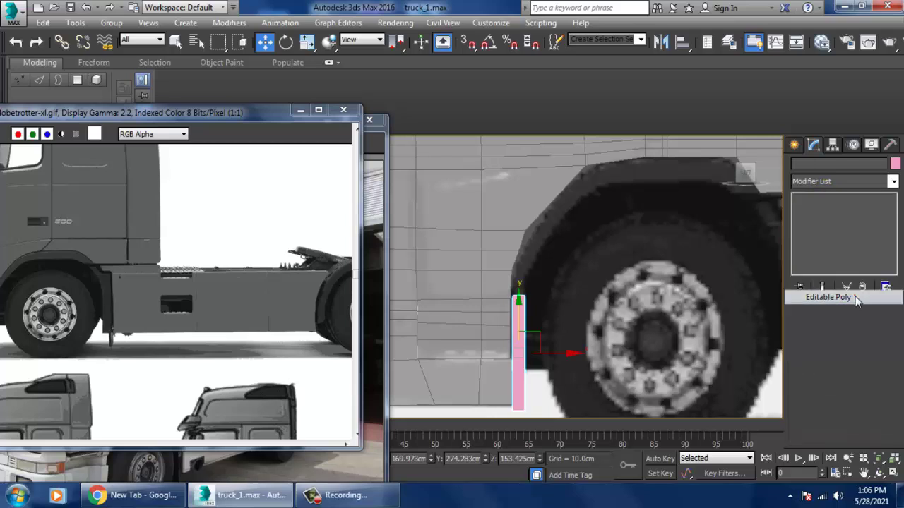
scroll(585, 317, "up", 3)
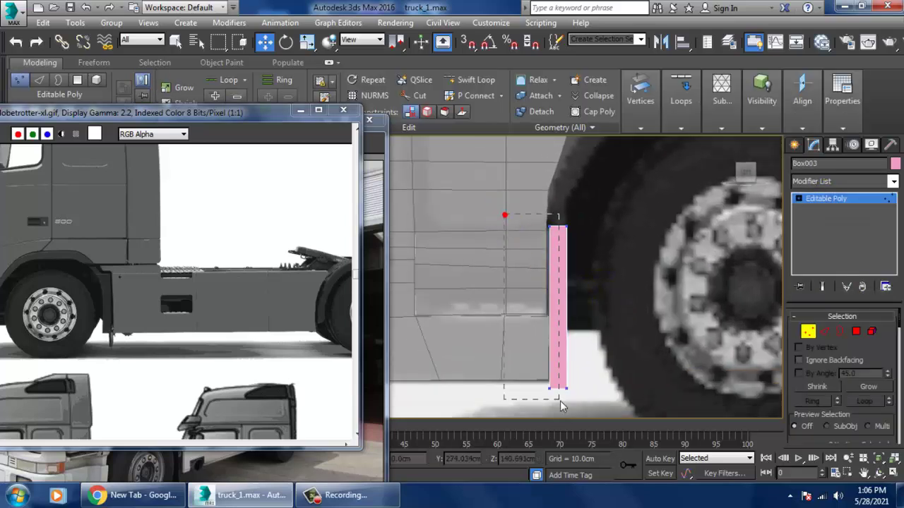
left_click_drag(560, 401, 563, 400)
left_click_drag(598, 317, 595, 318)
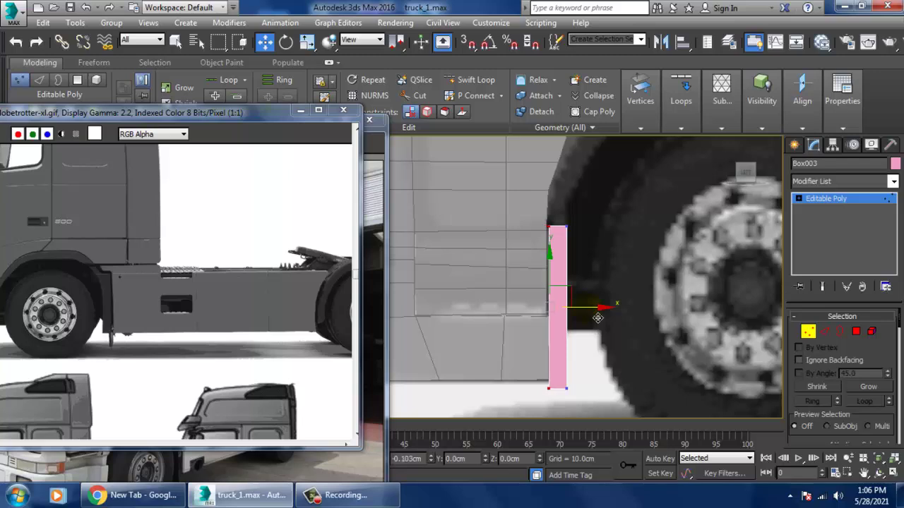
- Extrude the box's upper end polygon by 10 cm
left_click(855, 332)
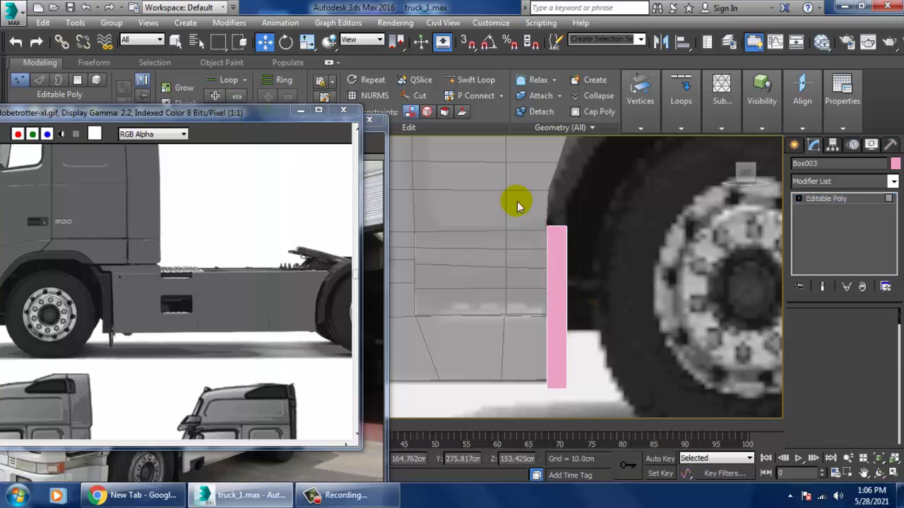
left_click(562, 233)
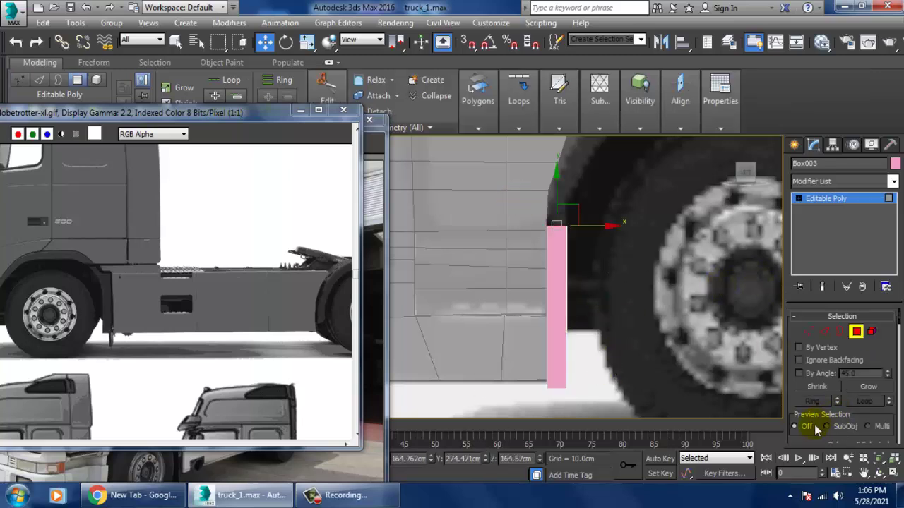
scroll(863, 364, "down", 5)
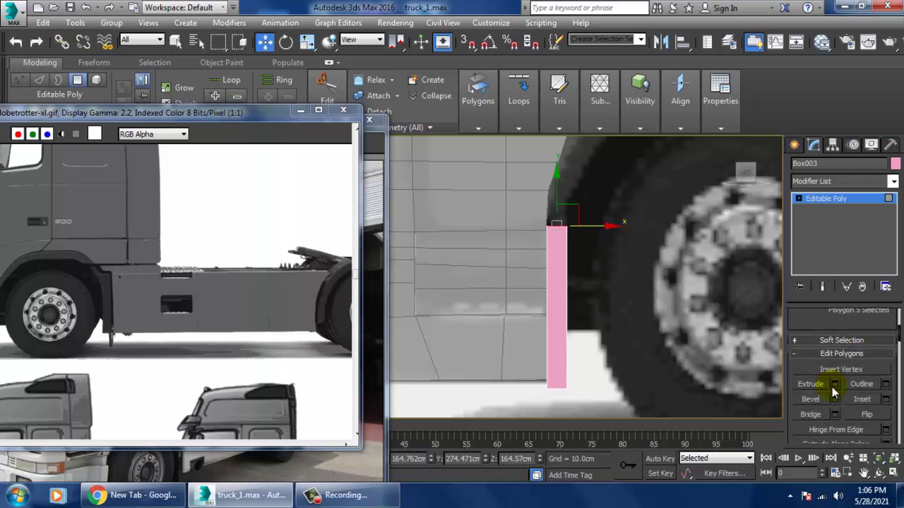
left_click(836, 384)
left_click(444, 322)
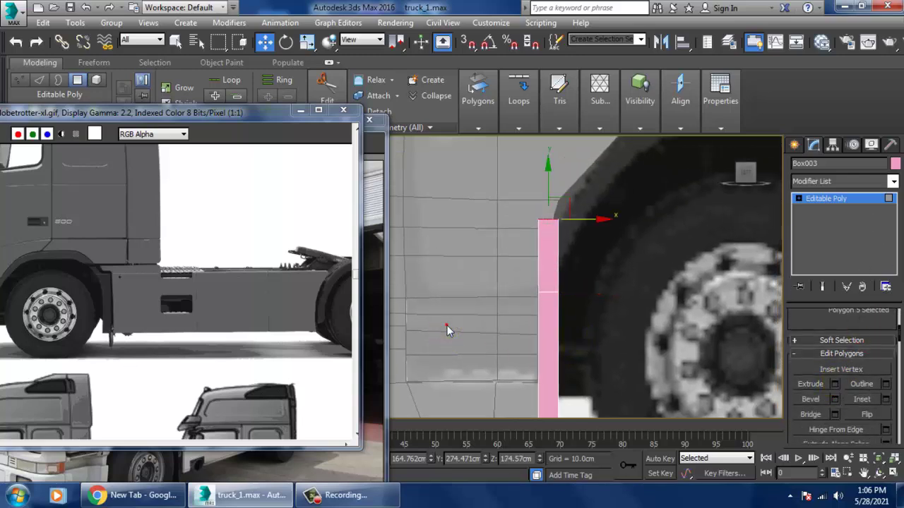
- Move, rotate and slightly enlarge the extruded end polygon so the segment leans along the front of the wheel arch
middle_click_drag(551, 344, 572, 354)
left_click_drag(611, 256, 589, 274)
key("e")
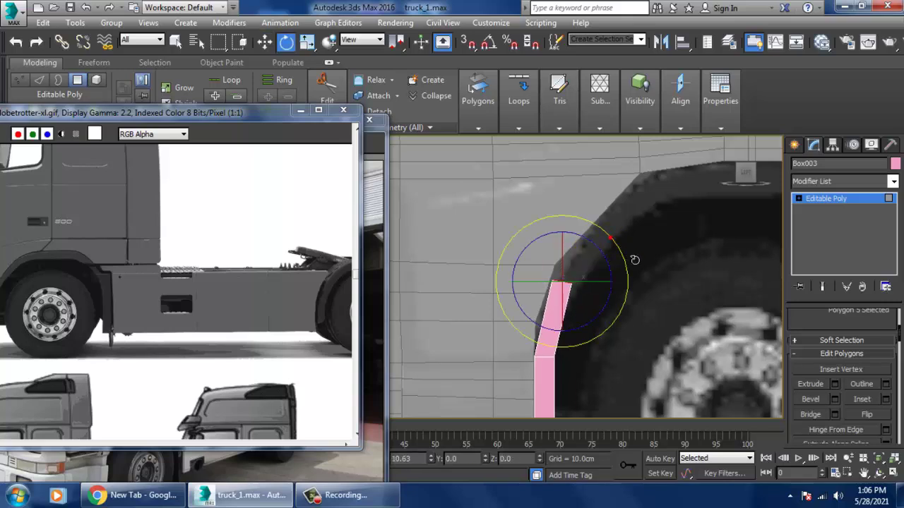
key("r")
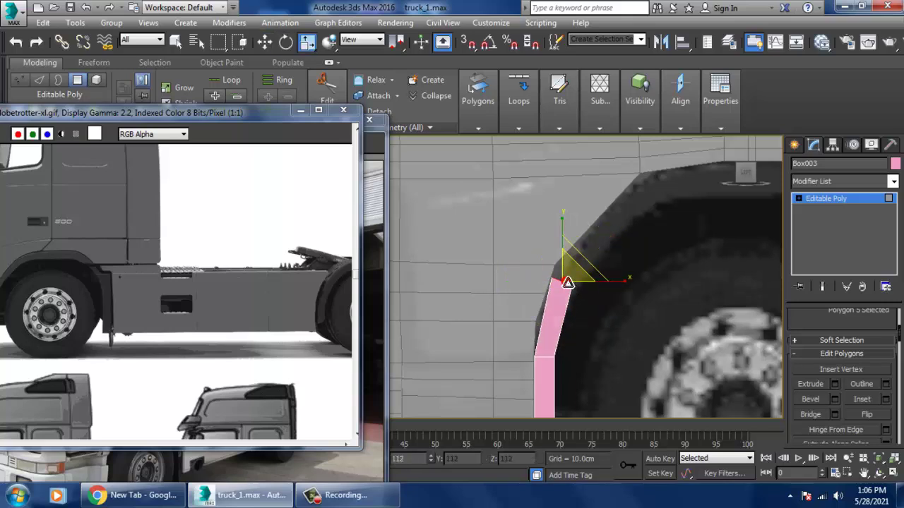
key("w")
- Extrude the mudguard's end polygon another 10 cm and shift it rearward along the wheel arch
middle_click_drag(625, 276, 613, 286)
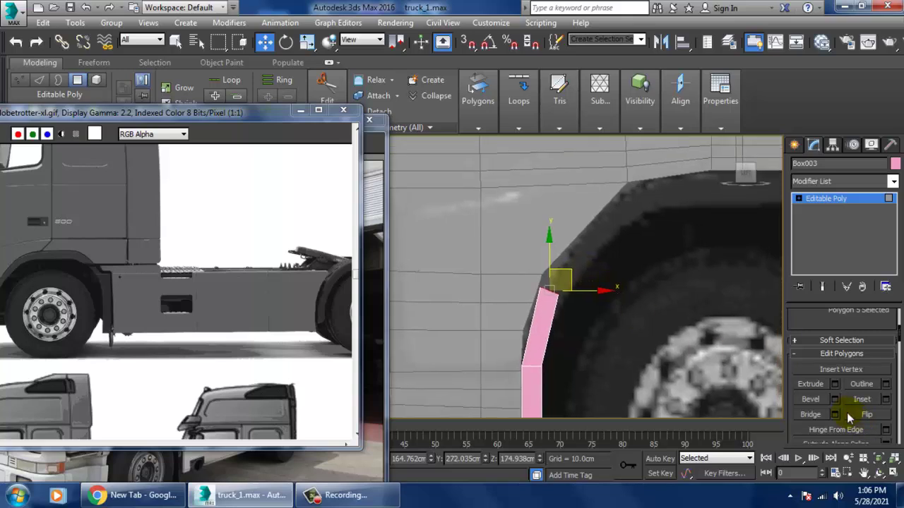
left_click(835, 383)
left_click(440, 319)
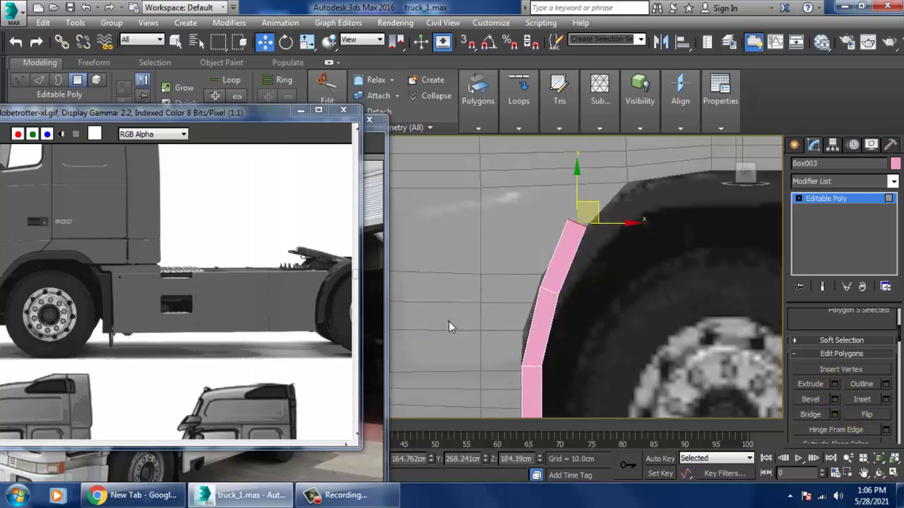
left_click_drag(592, 214, 626, 214)
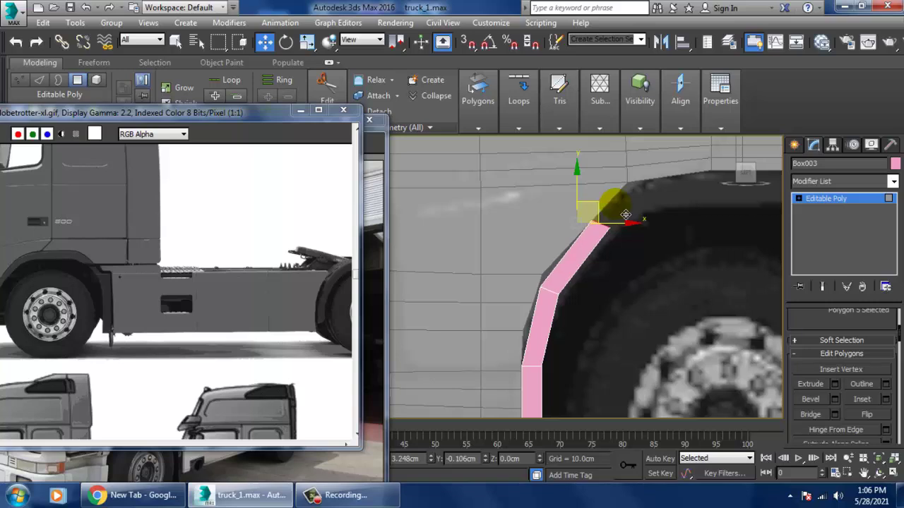
- Rotate the vertices at the joint below the newest segment and at its end to follow the arch's curve
key("e")
key("1")
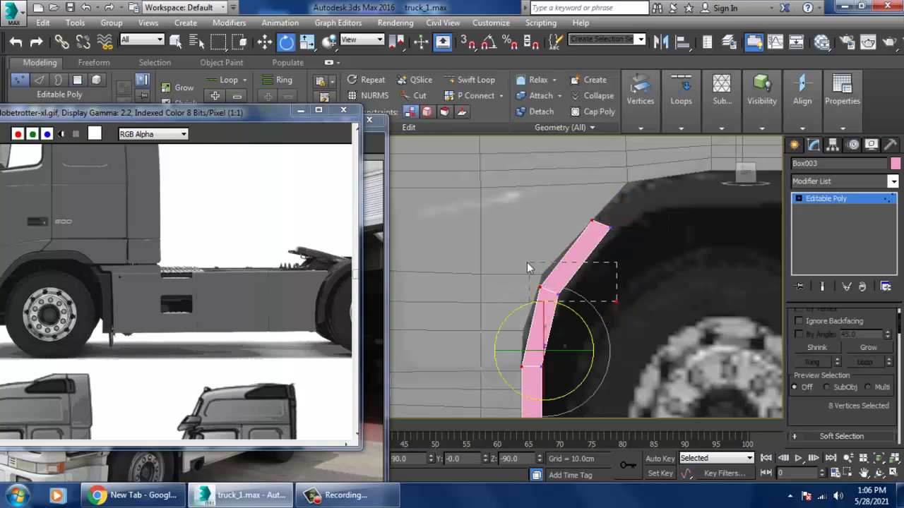
left_click_drag(527, 267, 528, 266)
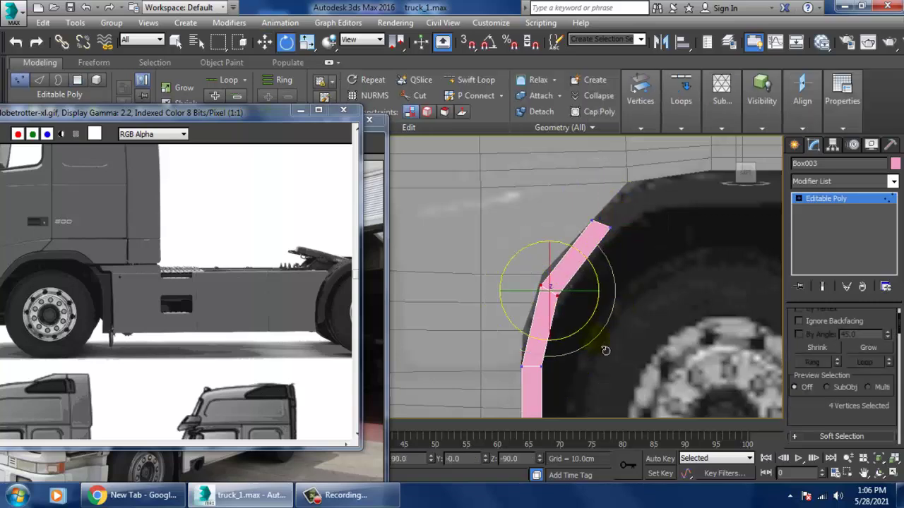
middle_click_drag(659, 270, 651, 292)
left_click_drag(586, 266, 666, 220)
key("w")
scroll(650, 274, "up", 2)
middle_click_drag(650, 285, 649, 304)
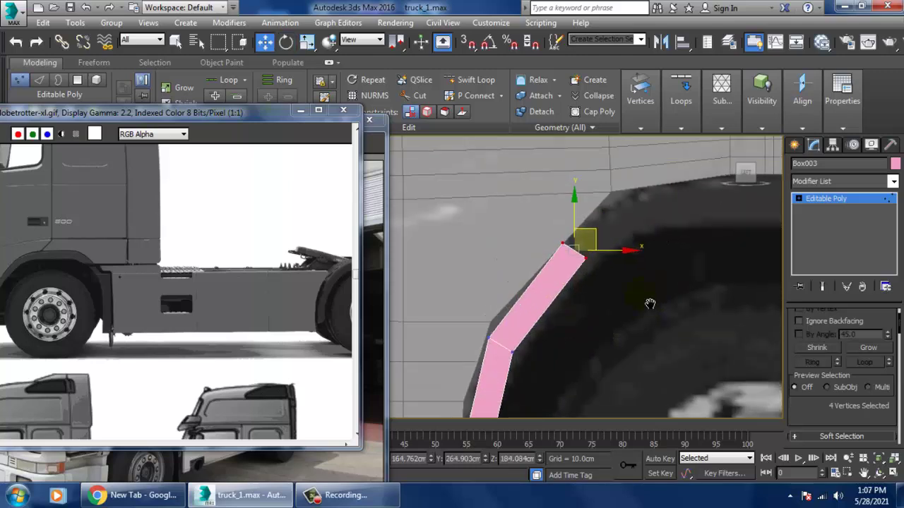
- Lower the wheel-side vertices at the mudguard's end so the end face sits square to the arch
key("1")
left_click(617, 289)
left_click(574, 268)
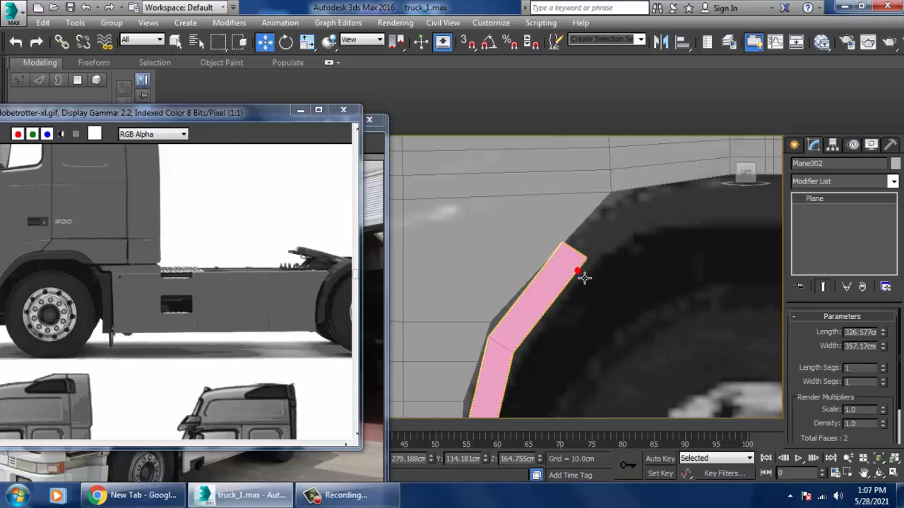
key("1")
left_click_drag(631, 299, 582, 234)
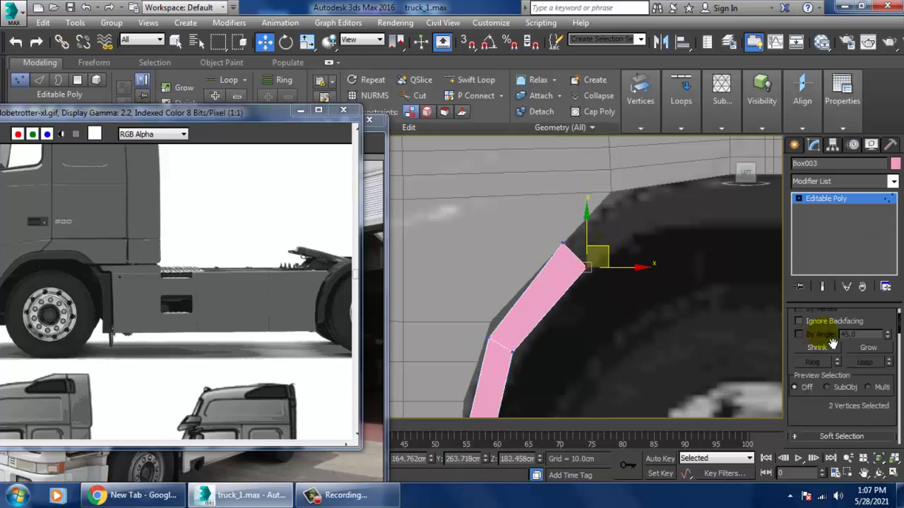
- Extrude the mudguard's end polygon 10 cm and move it onto the upper front corner of the wheel arch
key("4")
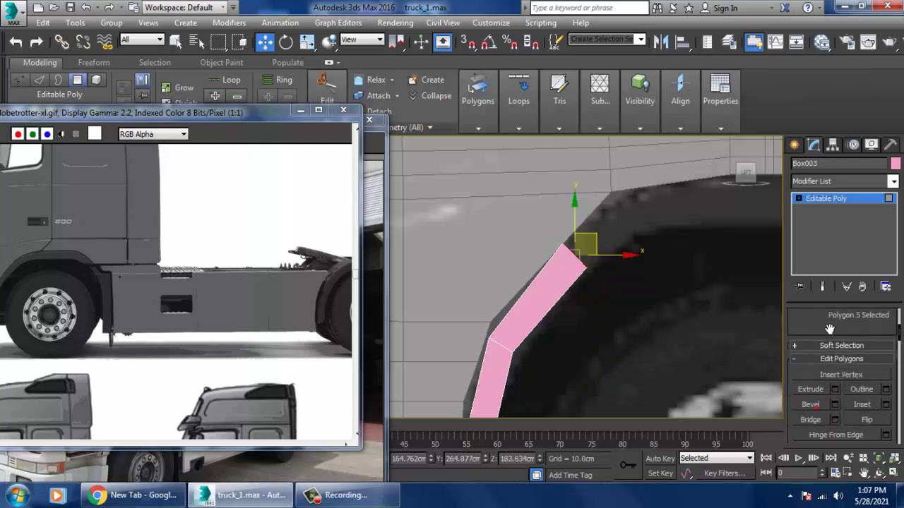
left_click(834, 389)
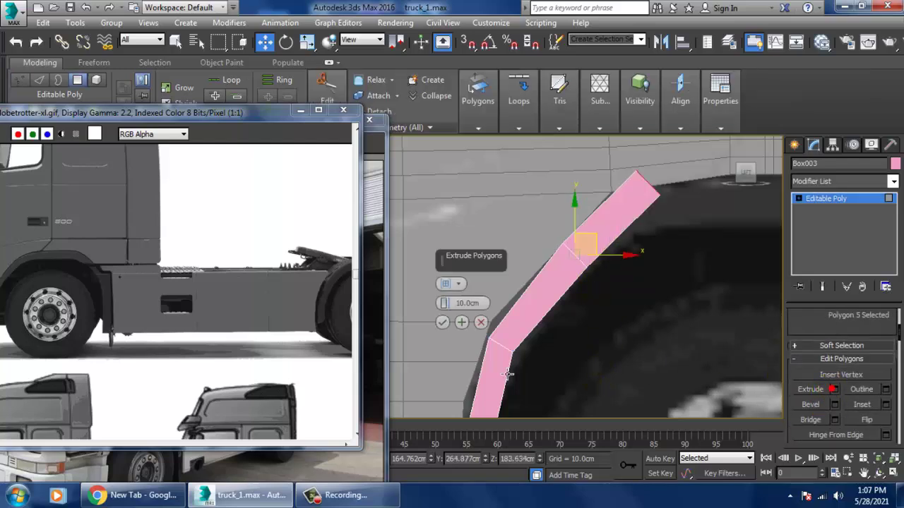
left_click(446, 319)
middle_click_drag(608, 271, 553, 344)
left_click_drag(622, 243, 601, 266)
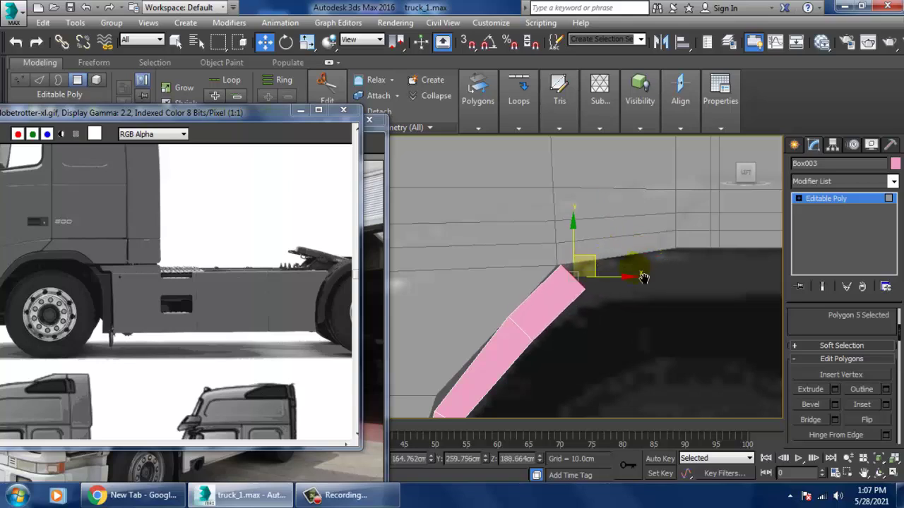
- Move the wheel-side vertices of the end down and forward to angle the face toward the top of the arch
middle_click_drag(614, 295, 560, 299)
key("1")
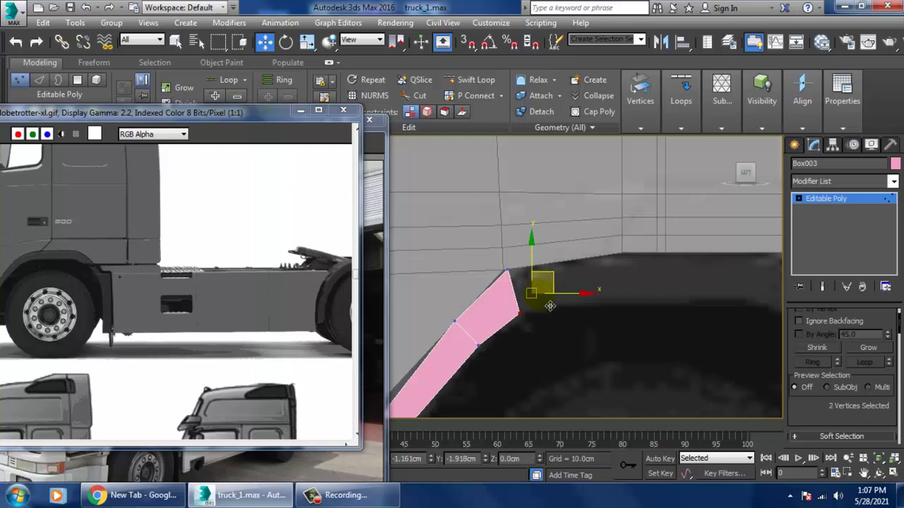
left_click_drag(550, 306, 548, 307)
- Extrude the angled end polygon 10 cm rearward along the top of the wheel arch
key("4")
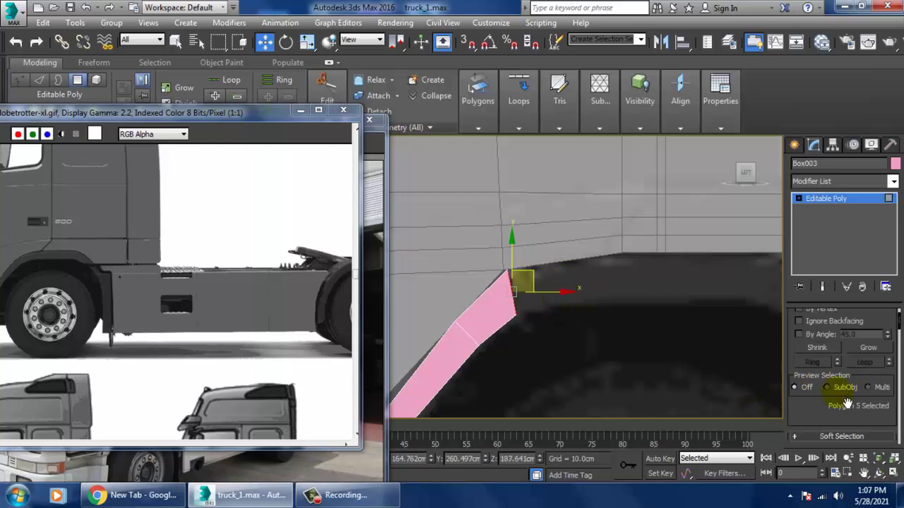
left_click(835, 365)
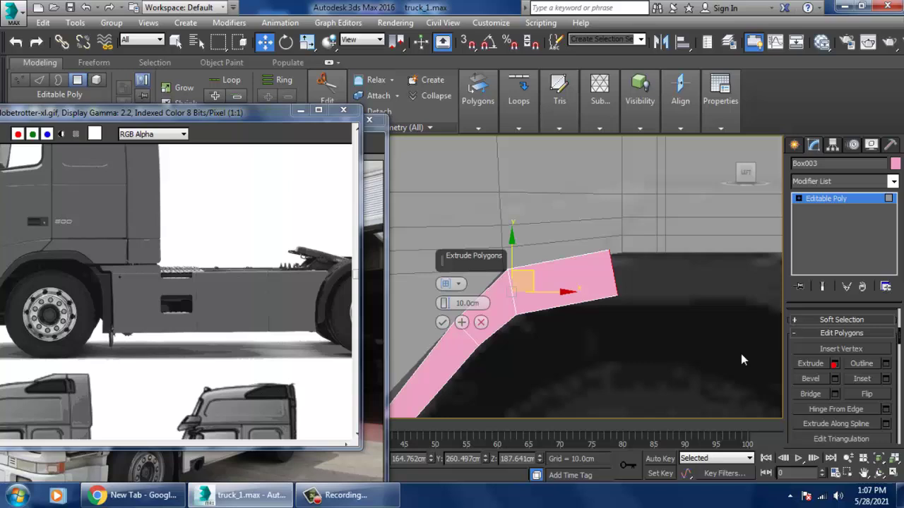
left_click(442, 322)
scroll(607, 240, "down", 4)
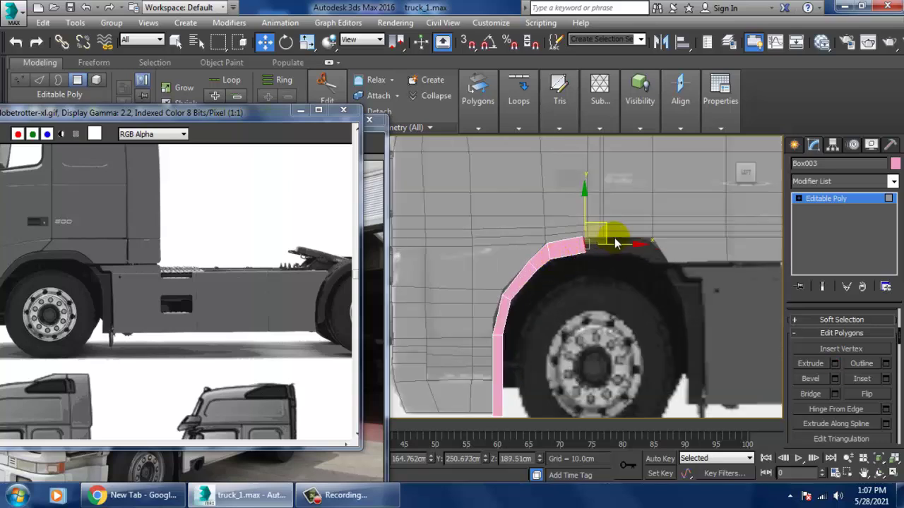
- Extend the top segment toward the middle of the arch and rotate its end polygon upright
key("e")
scroll(622, 233, "up", 2)
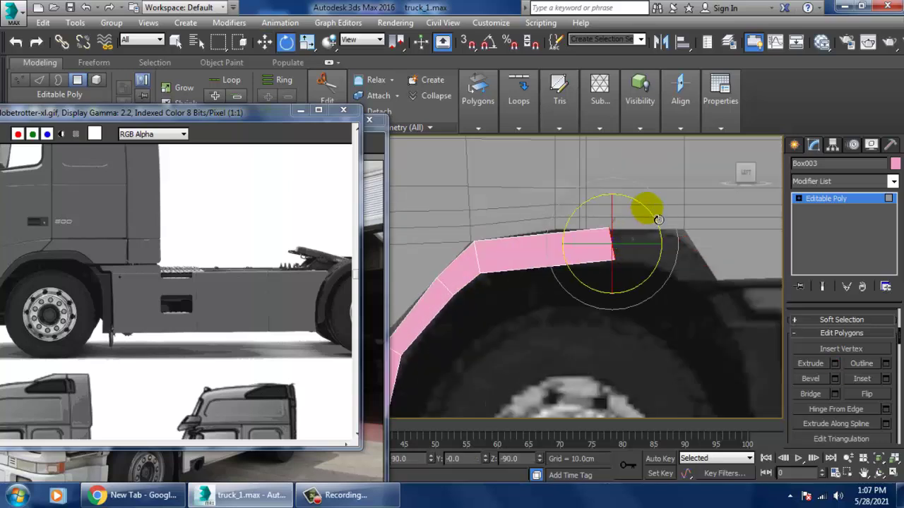
scroll(641, 238, "down", 4)
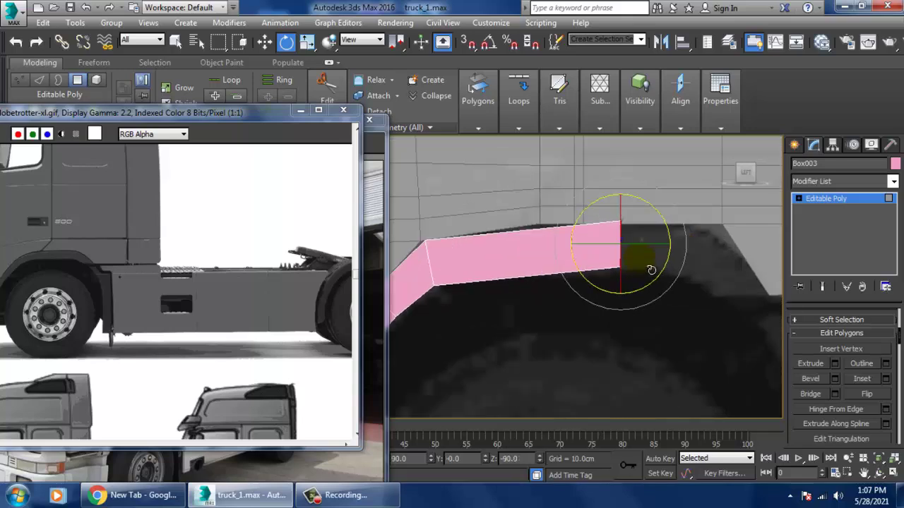
scroll(614, 341, "up", 4)
key("w")
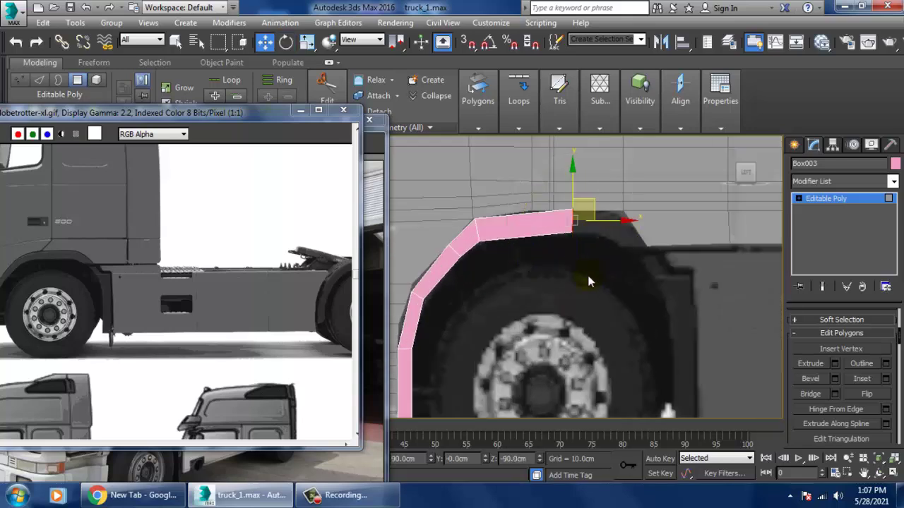
- Extrude the upright end polygon 10 cm to the arch's upper rear corner and slant its end by moving the wheel-side vertices forward
left_click(835, 364)
left_click(442, 321)
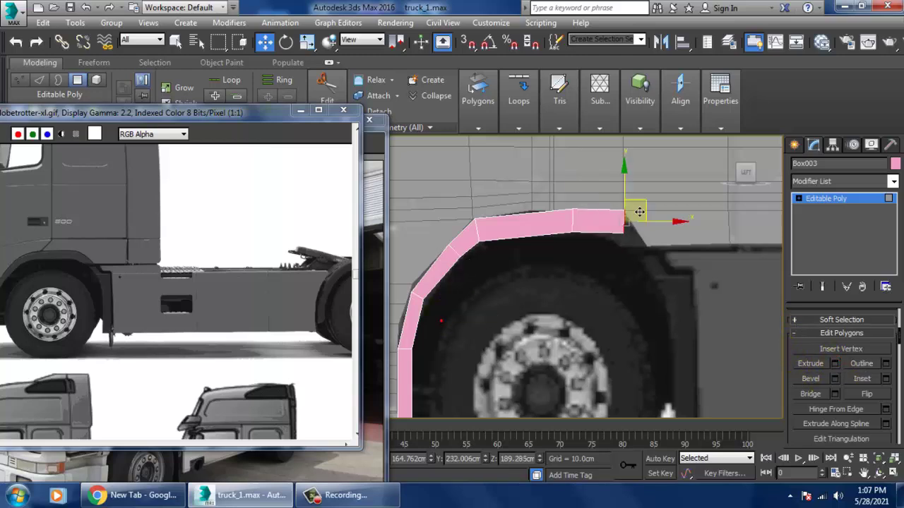
scroll(600, 247, "up", 3)
key("1")
left_click_drag(596, 274, 640, 217)
- Extrude the slanted end polygon 10 cm down the rear side of the wheel arch
key("4")
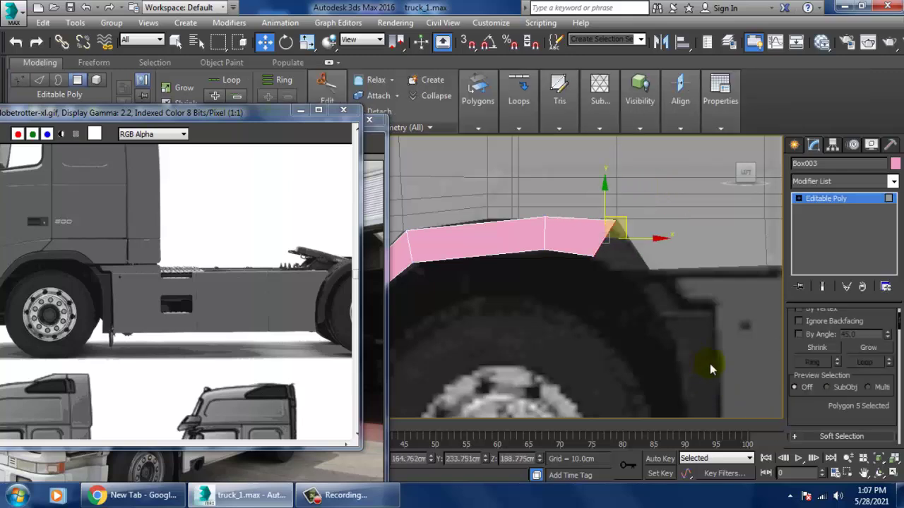
left_click_drag(842, 421, 835, 332)
left_click(836, 375)
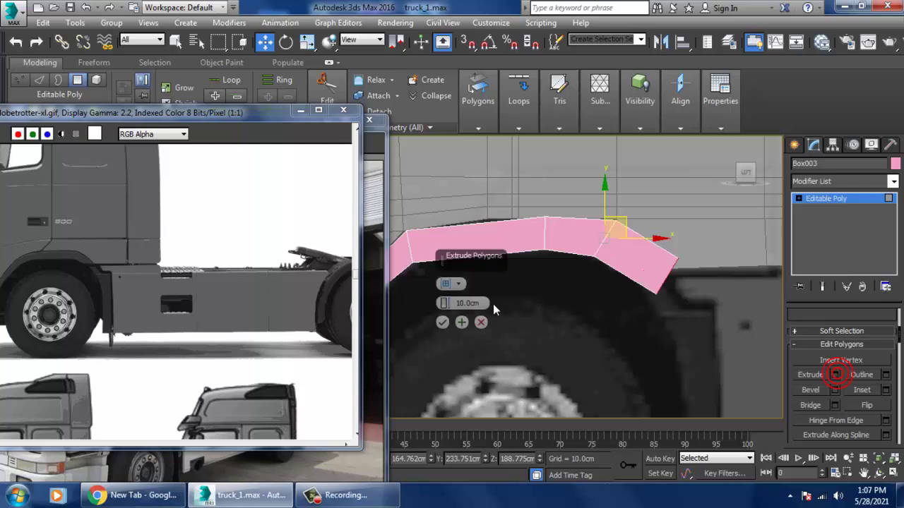
left_click(442, 323)
- Move the lower and outer end vertices of the rear segment to match the arch's rear slope above the chassis edge
scroll(749, 247, "up", 5)
key("1")
left_click_drag(531, 359, 586, 290)
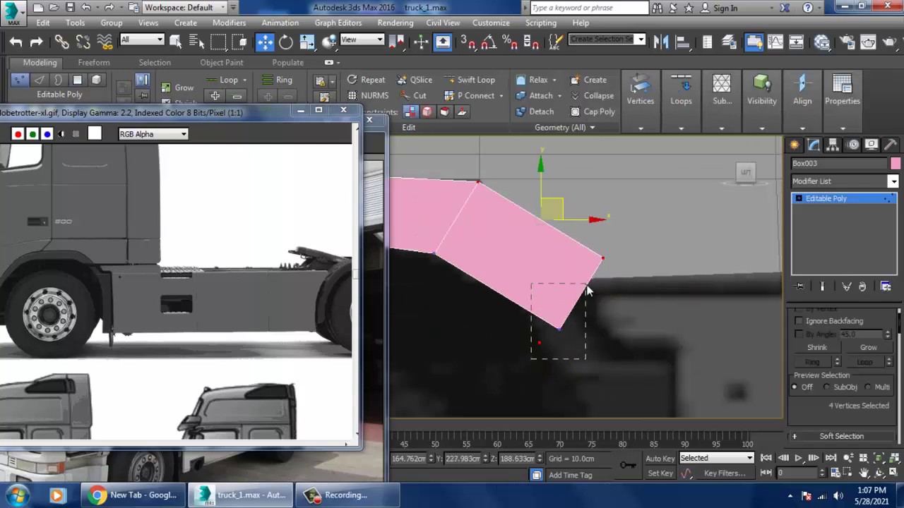
left_click_drag(587, 323, 527, 284)
left_click_drag(587, 275, 585, 276)
left_click_drag(626, 245, 563, 264)
- Adjust the outer vertices at the mudguard's upper rear corner to fit the arch outline
scroll(603, 285, "down", 4)
scroll(636, 265, "up", 3)
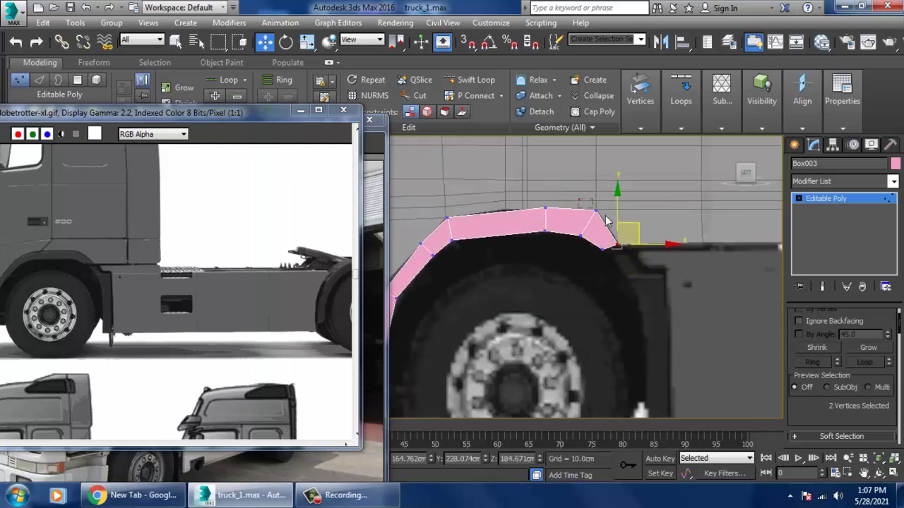
left_click_drag(605, 215, 613, 218)
left_click_drag(617, 193, 626, 203)
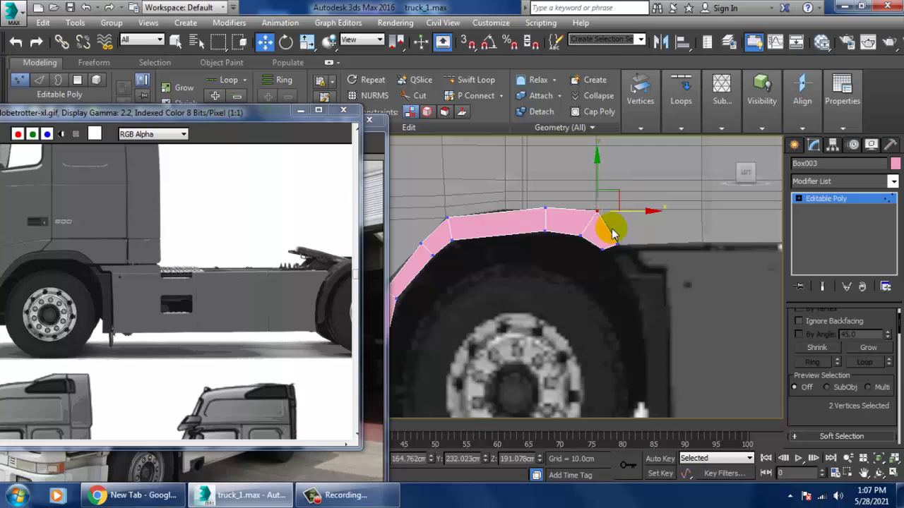
- Examine the mudguard in the perspective and front views, comparing its width and position with the front blueprint
key("alt+w")
middle_click(692, 359)
key("alt+w")
scroll(679, 349, "down", 4)
scroll(679, 349, "down", 5)
middle_click_drag(680, 349, 540, 273, "alt")
key("alt+w")
scroll(607, 219, "up", 5)
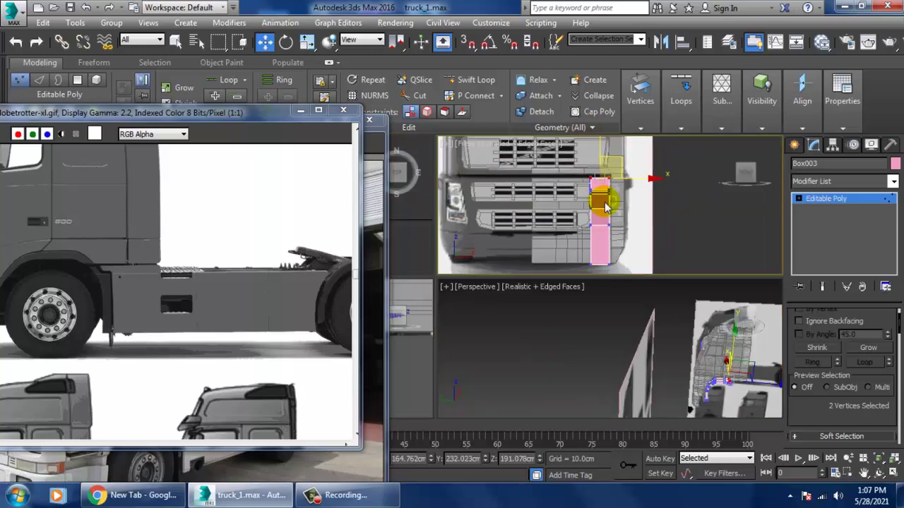
key("alt+w")
middle_click_drag(600, 203, 651, 236)
key("alt+w")
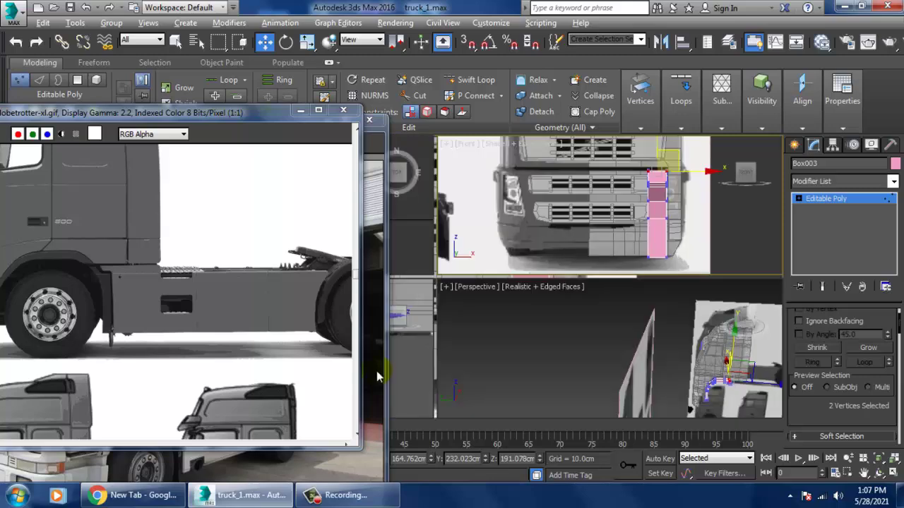
- Extrude the polygon at the mudguard's lower rear end 10 cm further down the arch in the side view
middle_click(401, 380)
key("alt+w")
scroll(437, 350, "down", 4)
scroll(556, 291, "up", 3)
scroll(565, 289, "down", 3)
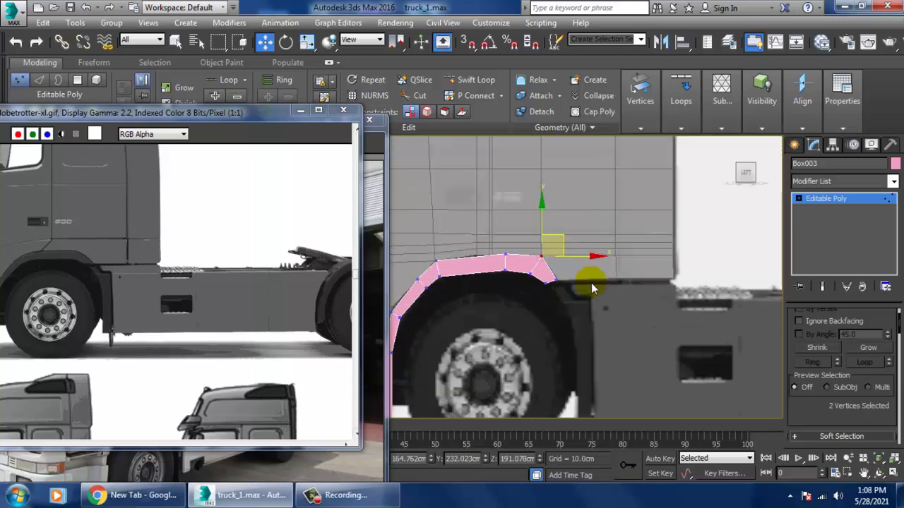
scroll(597, 281, "up", 6)
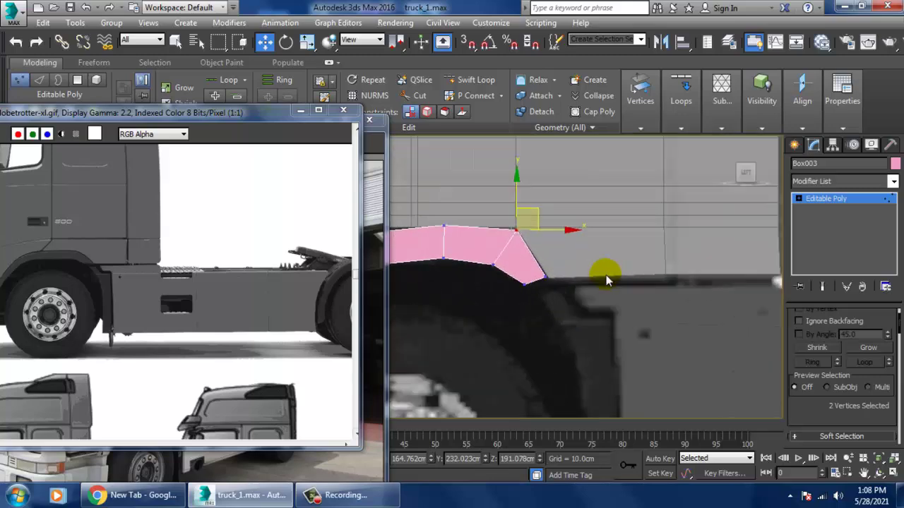
left_click(800, 203)
left_click(799, 199)
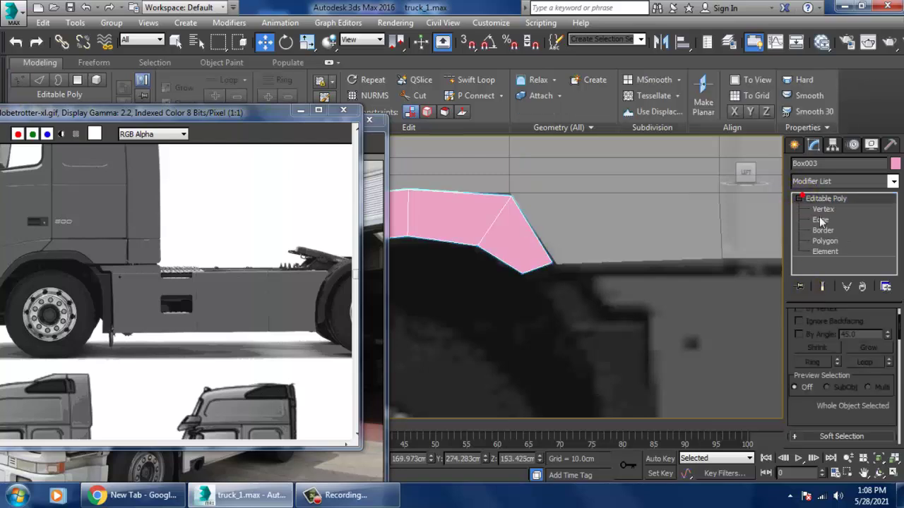
left_click(839, 242)
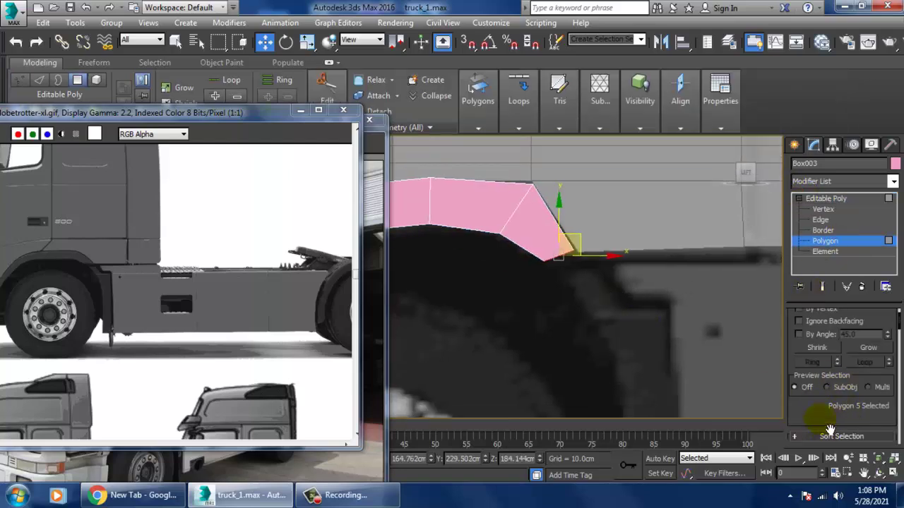
left_click_drag(830, 431, 848, 391)
left_click(837, 404)
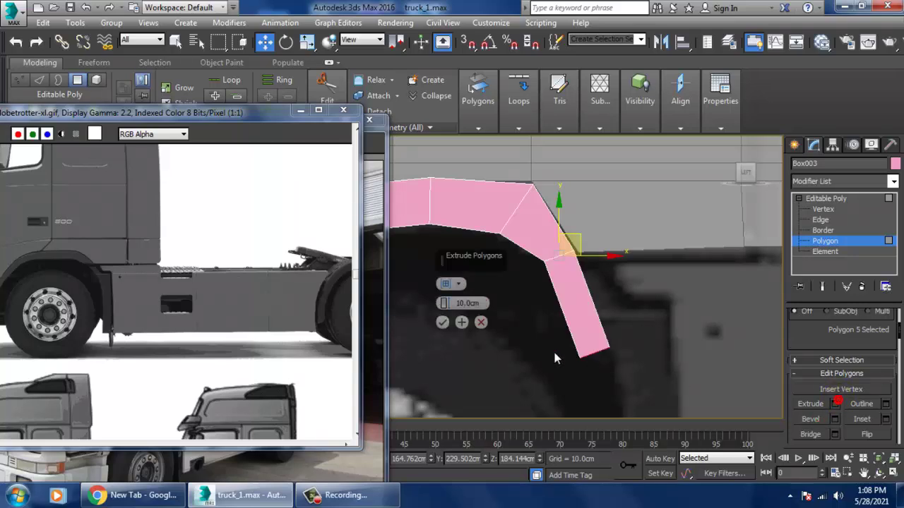
left_click(445, 326)
- Move the end vertices of the newly extruded rear segment outward and up to follow the slope of the wheel arch
middle_click_drag(633, 354, 654, 326)
key("1")
left_click_drag(570, 366, 645, 281)
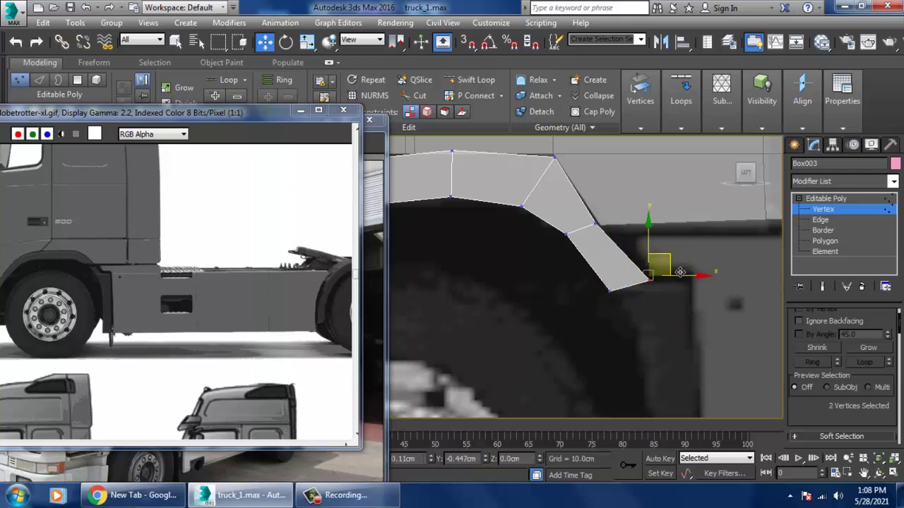
middle_click_drag(676, 273, 684, 285)
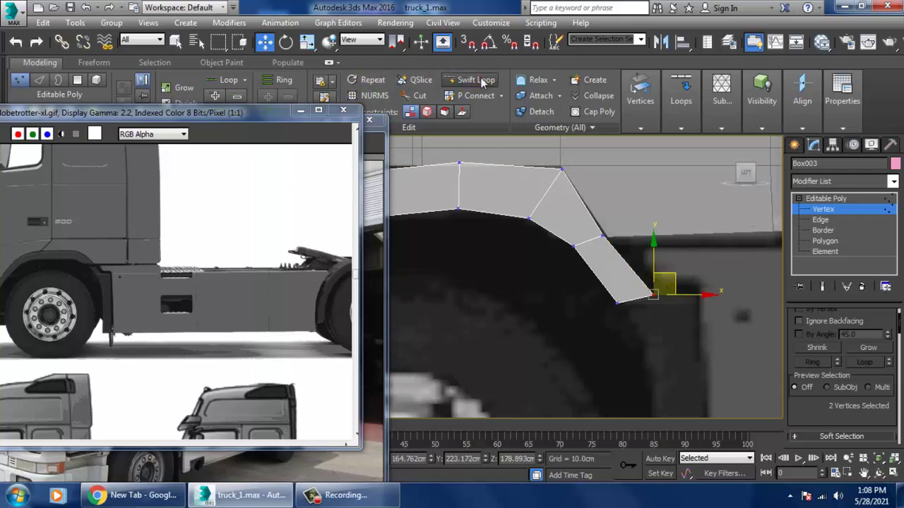
- Add an edge loop across the upper part of the new rear segment with Swift Loop
left_click(472, 80)
left_click(628, 269)
key("w")
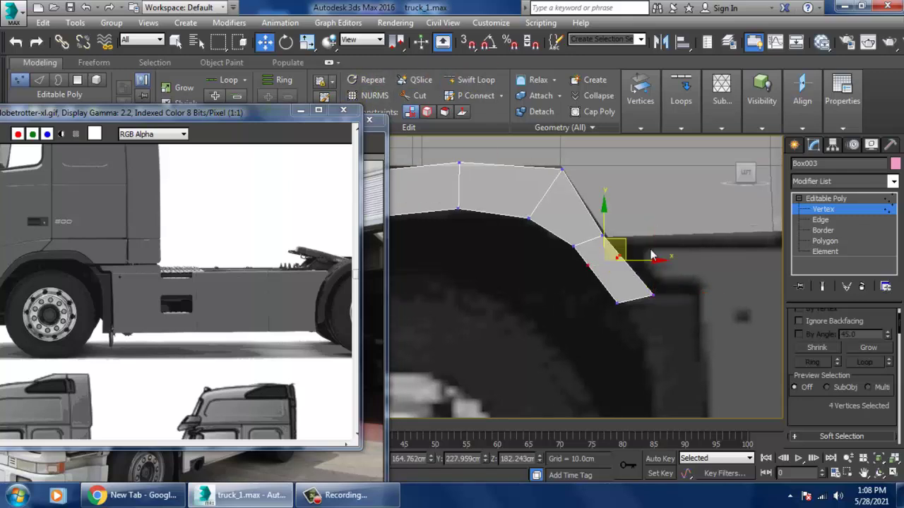
scroll(652, 256, "up", 2)
- Move the new loop's outer and inner vertices to widen the segment and follow the arch just below the chassis edge
key("1")
key("1")
left_click_drag(646, 247, 571, 278)
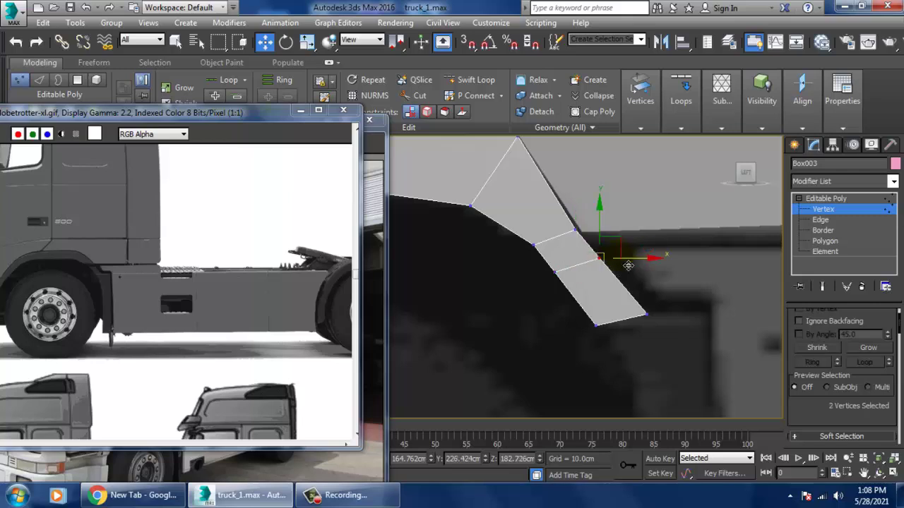
left_click_drag(621, 247, 655, 234)
left_click_drag(534, 264, 569, 287)
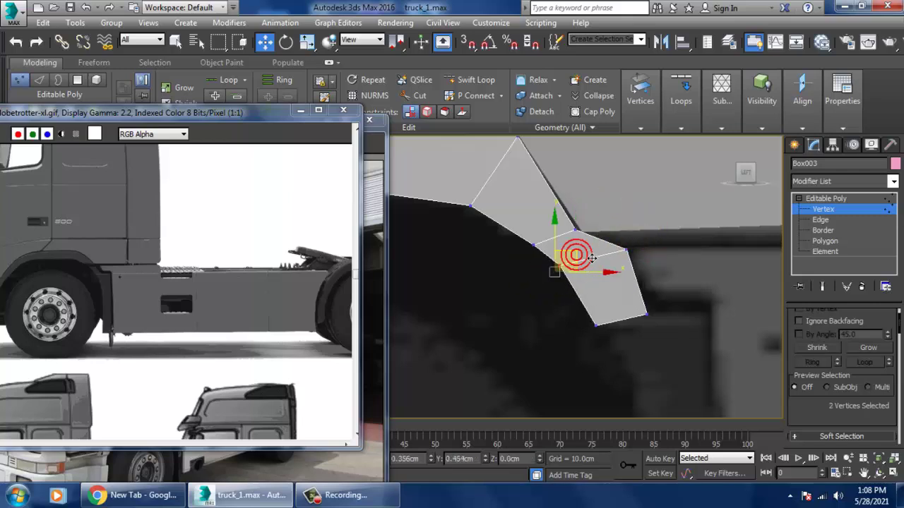
left_click_drag(592, 258, 591, 257)
- Adjust the inner and outer vertices at the segment's lower end so its bottom edge is level and follows the arch
middle_click_drag(623, 262, 562, 252)
left_click_drag(616, 284, 566, 316)
left_click_drag(502, 342, 543, 280)
left_click_drag(558, 324, 557, 324)
scroll(584, 263, "down", 3)
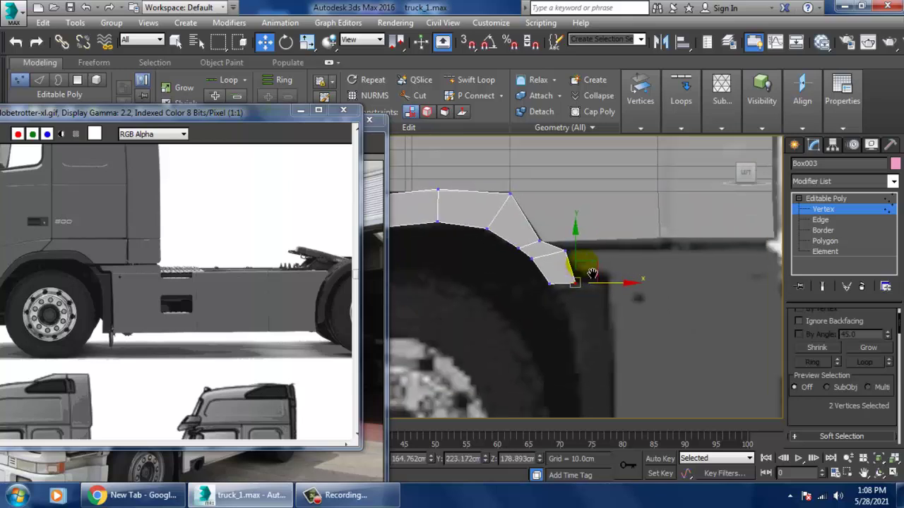
- Shift all four bottom end vertices of the rear segment slightly rearward to line up with the vertical part of the mudguard
scroll(585, 264, "up", 2)
middle_click_drag(594, 273, 566, 269)
middle_click_drag(612, 251, 583, 250)
left_click(824, 242)
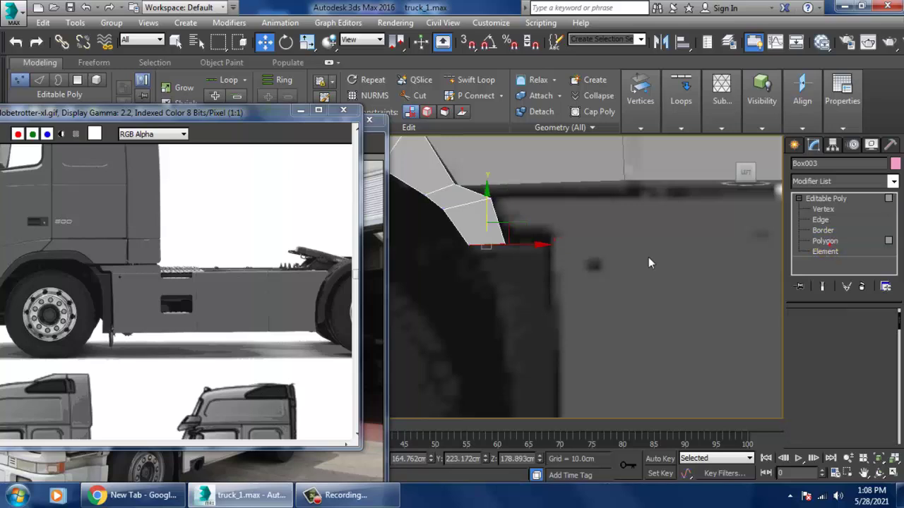
middle_click_drag(497, 259, 537, 260)
scroll(538, 259, "down", 3)
mouse_move(529, 291)
middle_mouse_down()
mouse_move(521, 253)
mouse_move(527, 298)
middle_mouse_up()
scroll(522, 256, "up", 2)
scroll(529, 275, "up", 1)
key("1")
key("1")
left_click(486, 224)
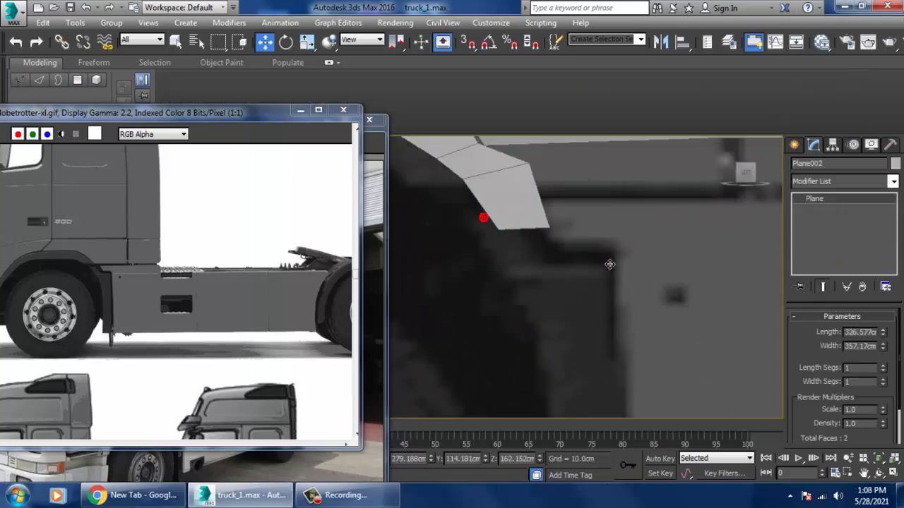
left_click(525, 218)
key("1")
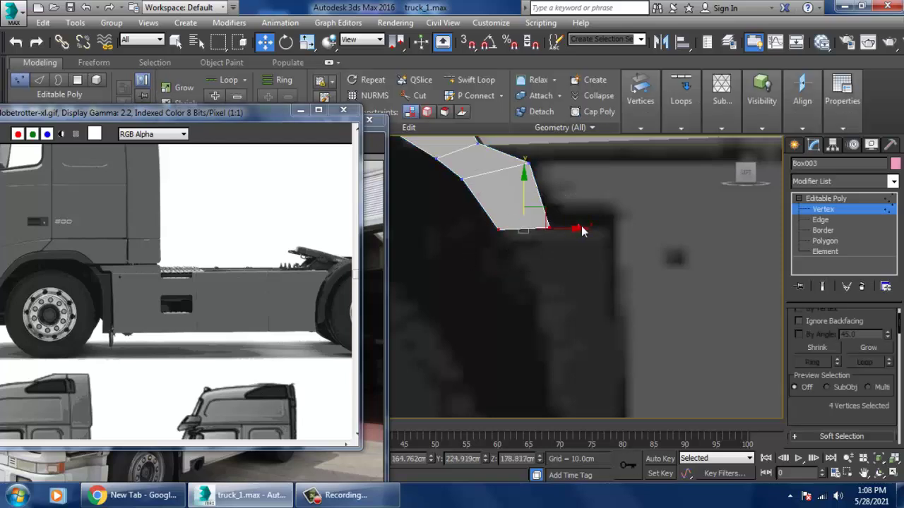
left_click_drag(578, 242, 603, 242)
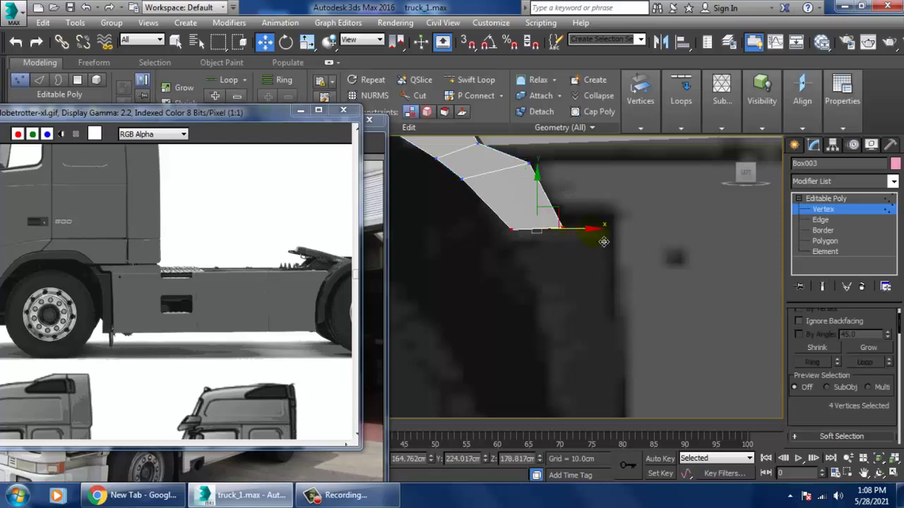
- Extrude the bottom polygon of the rear segment 10 cm straight down behind the wheel
left_click(825, 240)
middle_click_drag(710, 249, 720, 202)
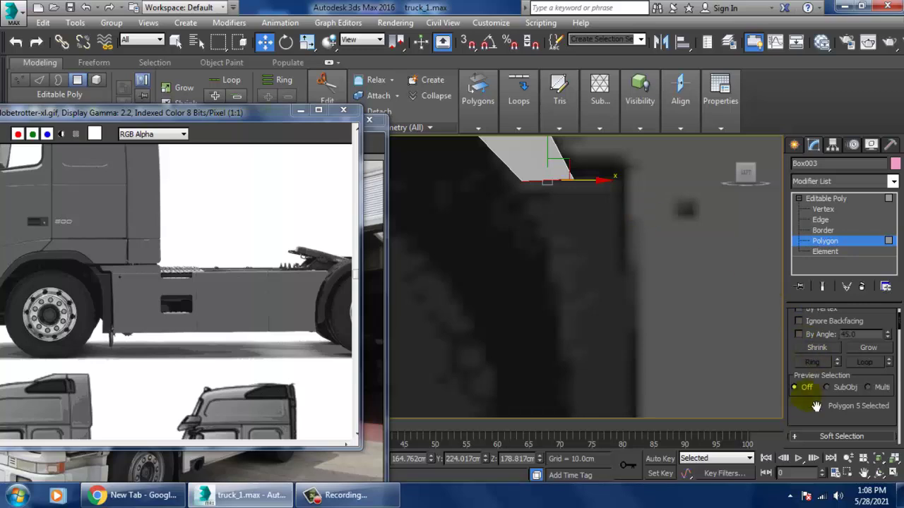
scroll(816, 406, "down", 3)
left_click(834, 365)
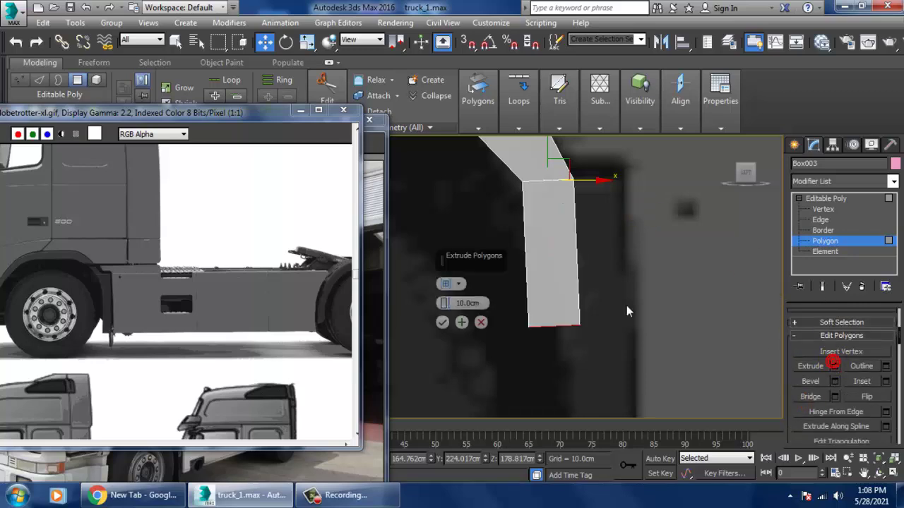
left_click(443, 324)
- Move the bottom vertices of the new vertical segment down and slightly rearward to the lower edge of the chassis side panel
scroll(530, 226, "down", 4)
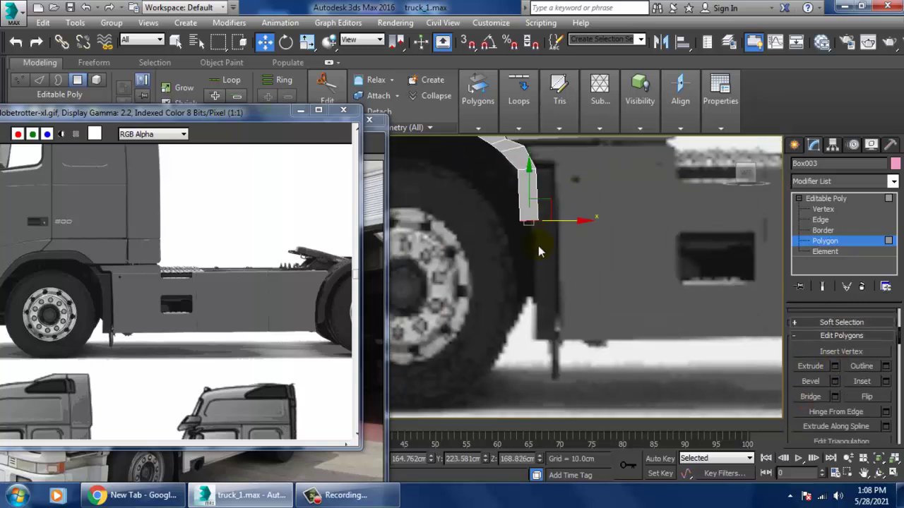
key("1")
left_click_drag(558, 209, 557, 301)
- Try adding an edge loop just below the top of the long vertical rear segment
scroll(558, 300, "up", 2)
middle_click_drag(558, 300, 570, 274)
scroll(558, 262, "up", 2)
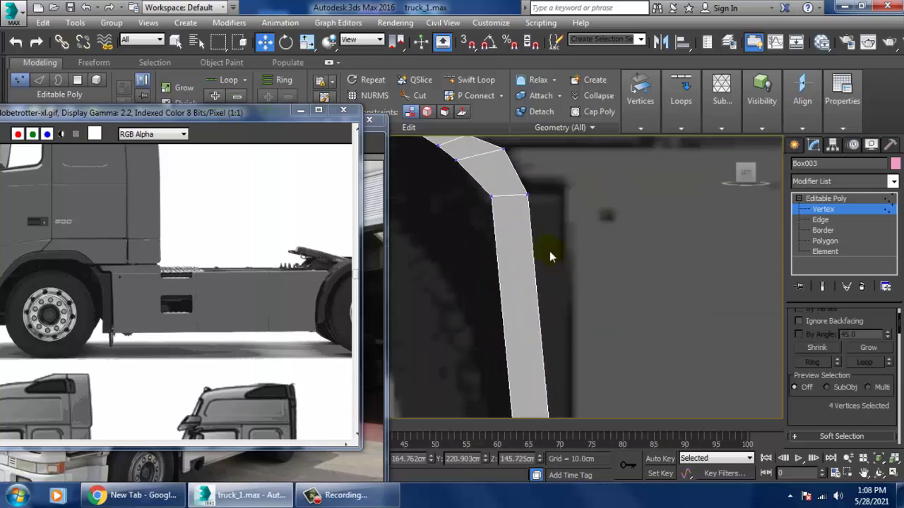
left_click(484, 80)
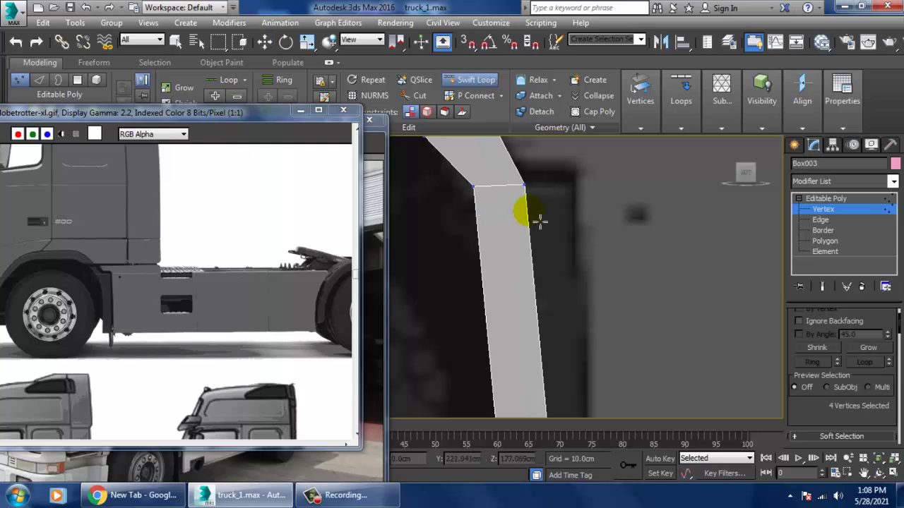
left_click(532, 208)
key("w")
middle_click_drag(530, 210, 535, 232)
key("1")
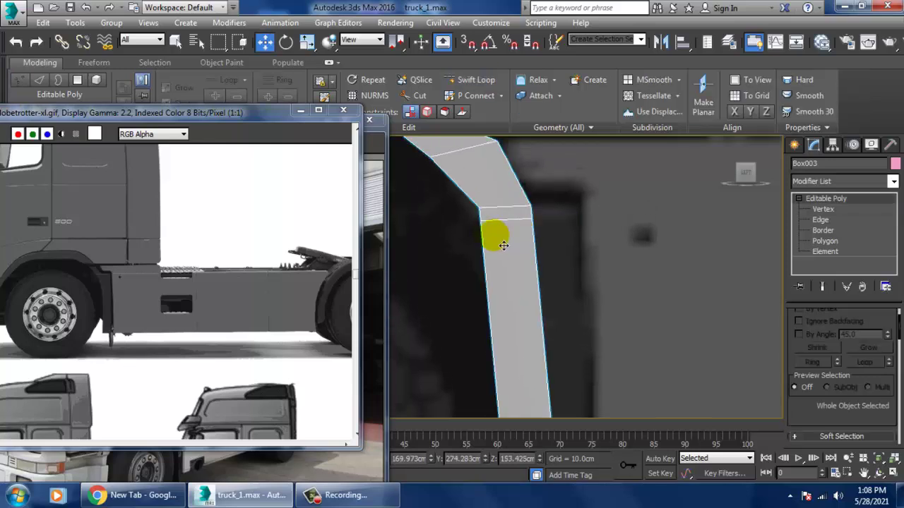
key("1")
left_click_drag(465, 246, 578, 229)
scroll(566, 219, "down", 3)
key("ctrl+z")
middle_click_drag(565, 218, 551, 248)
scroll(551, 233, "up", 3)
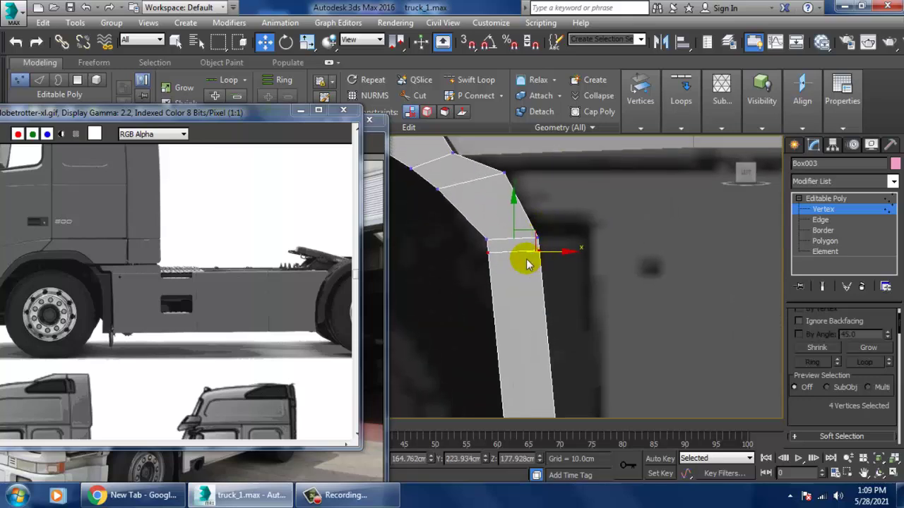
middle_click_drag(599, 268, 597, 180)
scroll(597, 181, "down", 3)
middle_click_drag(612, 188, 613, 202)
- Extrude the rear-facing polygon of the vertical segment 10 cm and pull the new face forward to the blueprint's rear mudguard edge
left_click(818, 242)
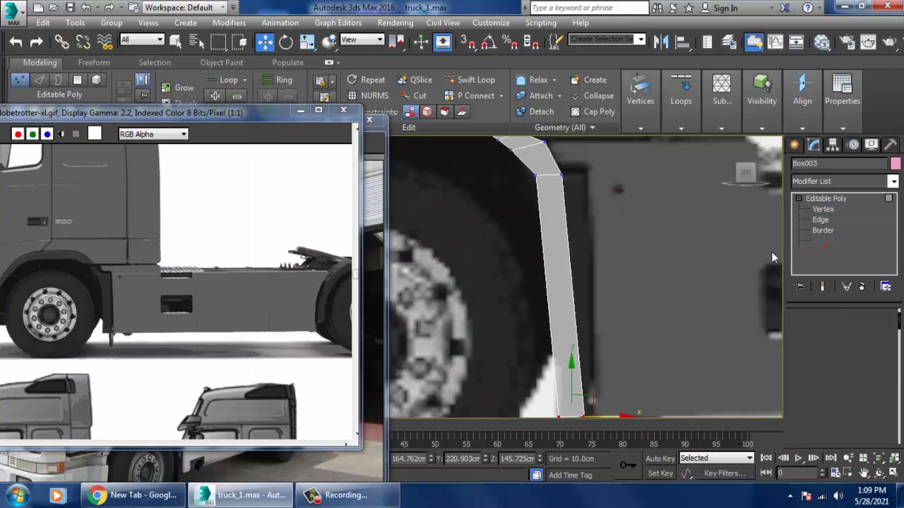
left_click_drag(562, 262, 562, 264)
left_click_drag(498, 309, 562, 275)
scroll(841, 389, "down", 3)
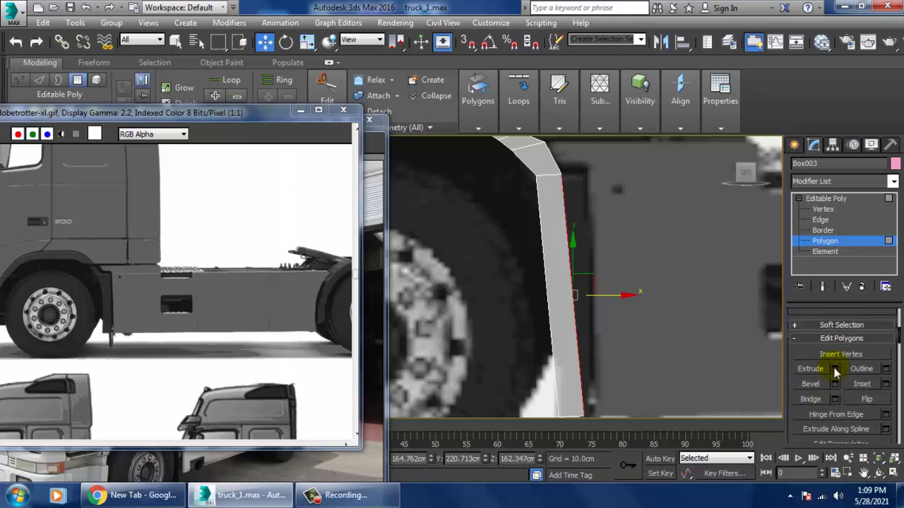
left_click(834, 368)
left_click(442, 323)
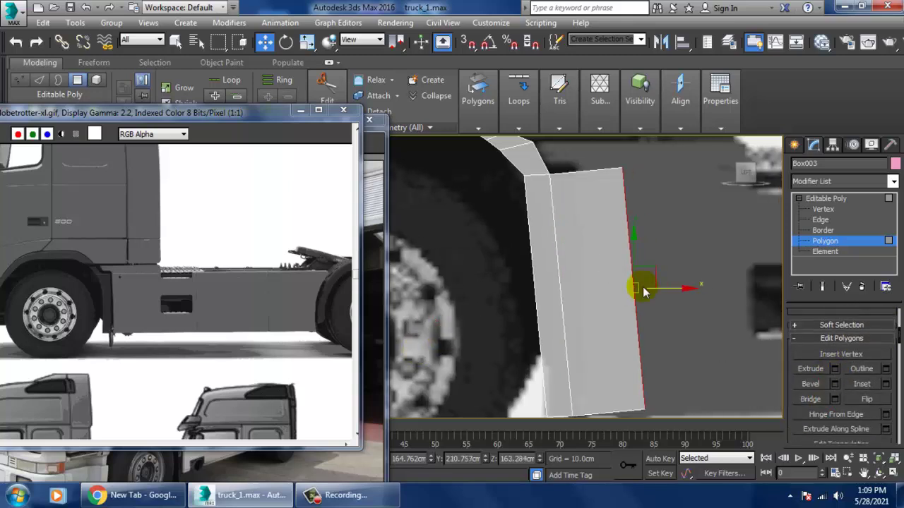
left_click_drag(702, 298, 656, 298)
- Adjust the top and bottom outer vertices of the rear extension, aligning its lower corner with the vertical segment's bottom edge
middle_click_drag(651, 209, 620, 254)
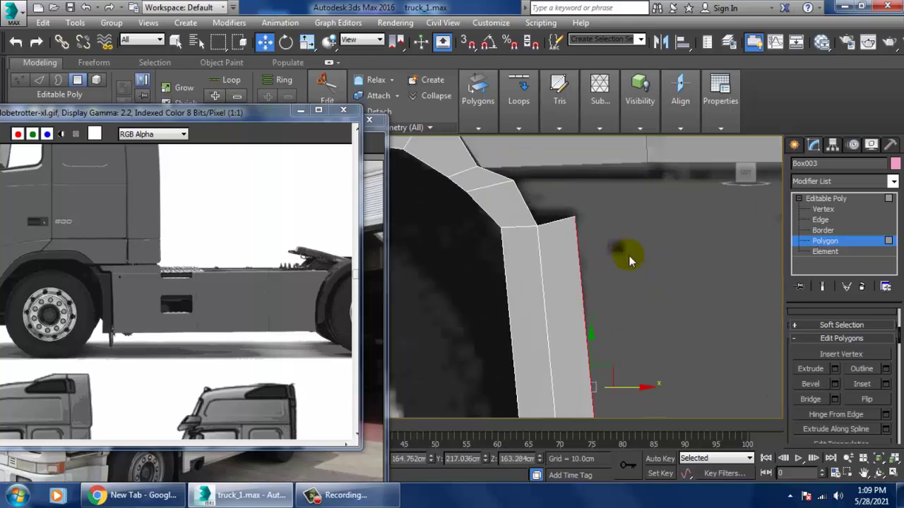
key("1")
left_click_drag(604, 218, 604, 218)
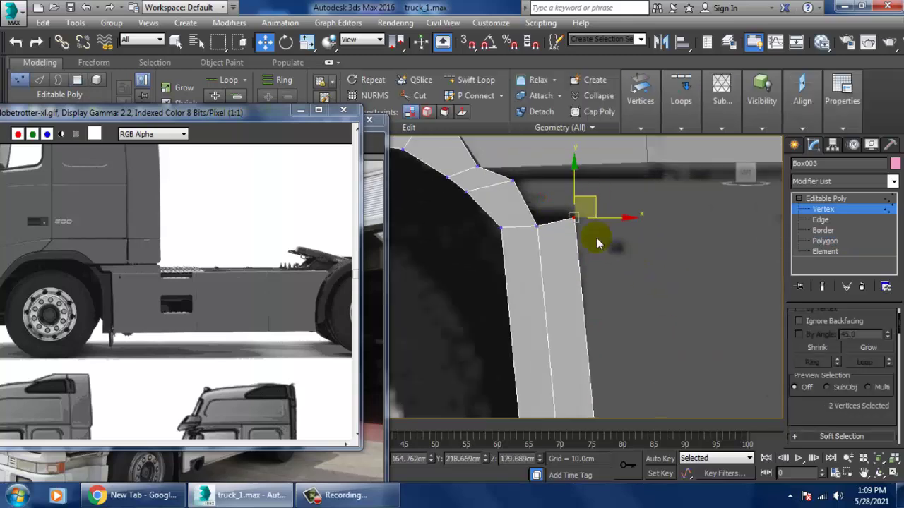
mouse_move(601, 360)
middle_mouse_down()
mouse_move(592, 199)
mouse_move(581, 210)
middle_mouse_up()
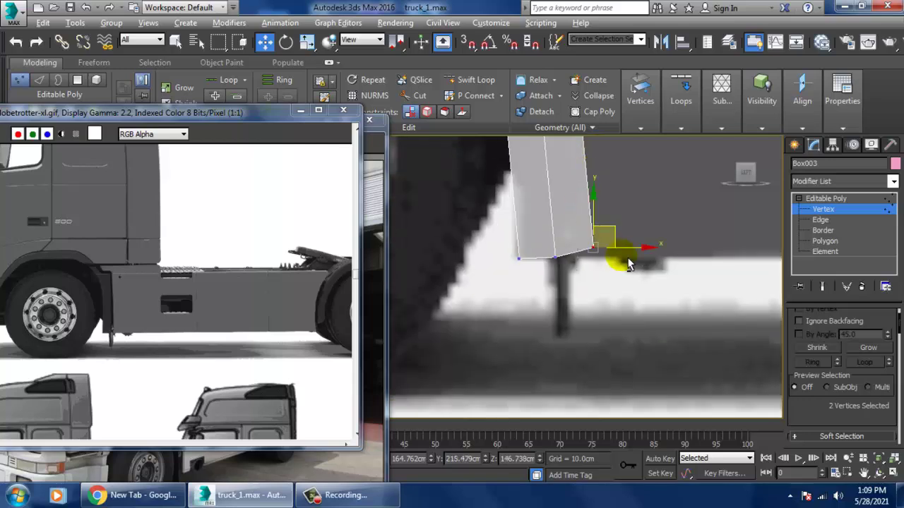
mouse_move(628, 261)
left_mouse_down()
mouse_move(605, 258)
mouse_move(618, 269)
left_mouse_up()
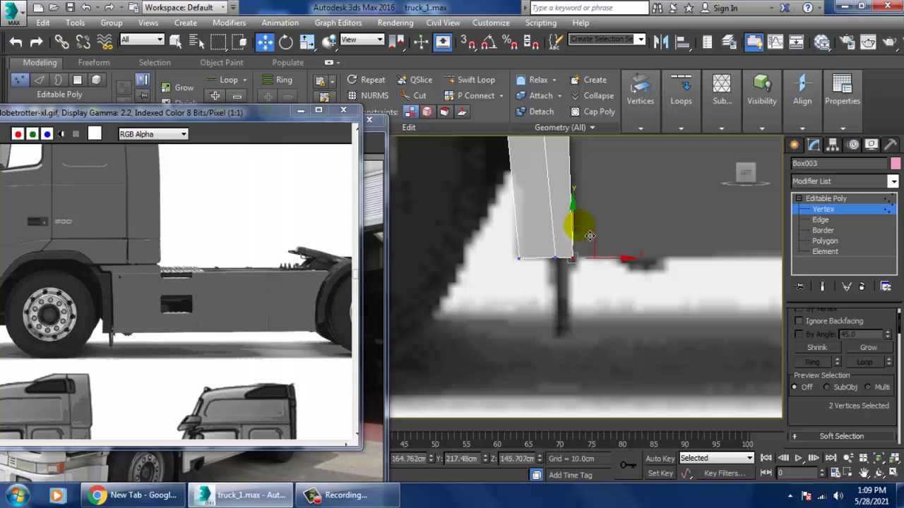
- Examine the shape of the complete mudguard arch in the perspective view
scroll(590, 236, "down", 5)
key("alt+w")
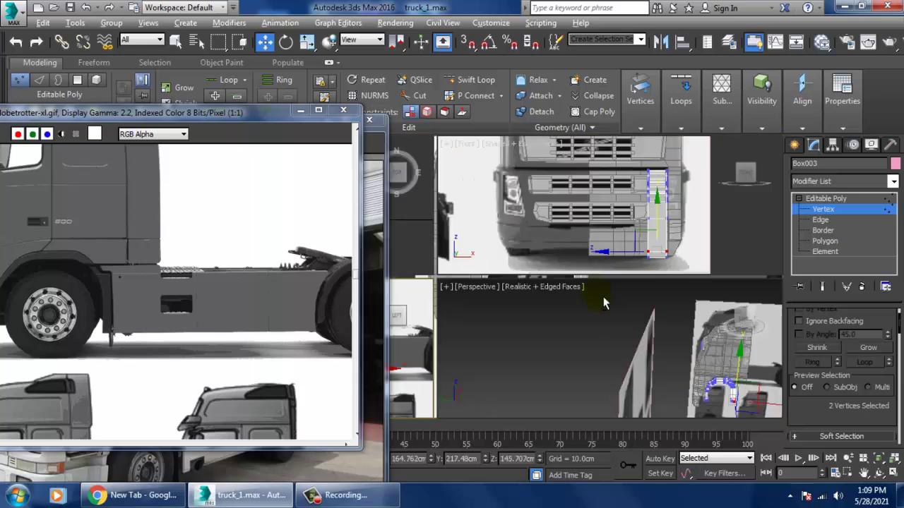
key("alt+w")
scroll(635, 344, "up", 5)
middle_click_drag(635, 344, 583, 295, "alt")
scroll(621, 324, "down", 8)
key("alt+w")
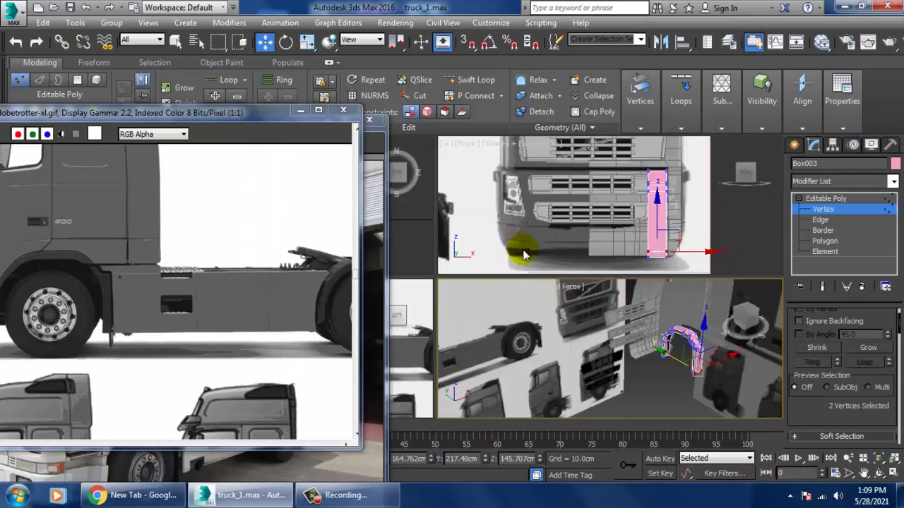
- Compare the rear part of the mudguard in the left view with the truck photo and the enlarged side reference image
middle_click(422, 326)
key("alt+w")
middle_click_drag(591, 360, 569, 282)
scroll(557, 272, "down", 5)
scroll(568, 281, "up", 7)
left_click(232, 465)
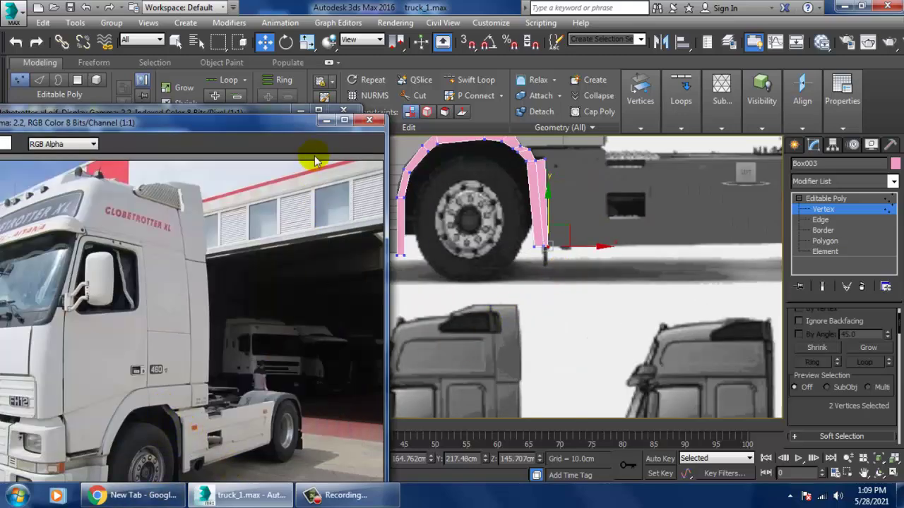
left_click(268, 113)
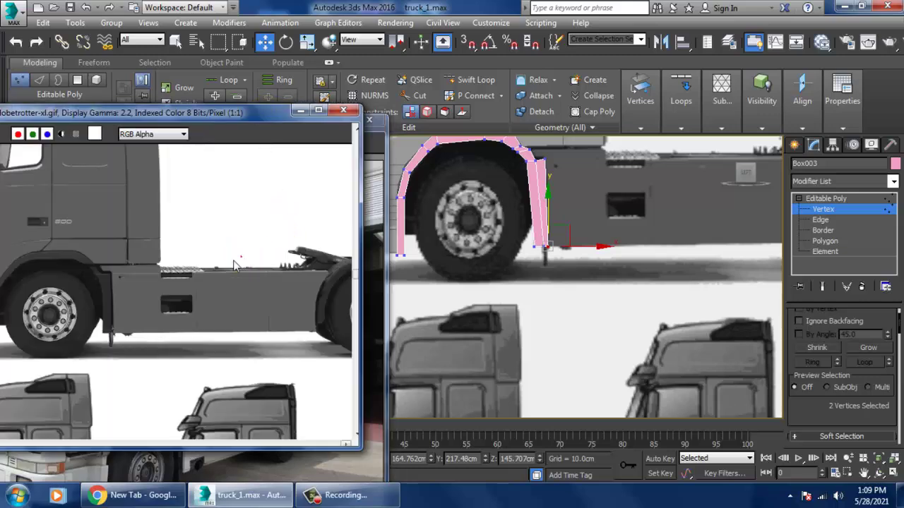
scroll(107, 286, "up", 1)
middle_click_drag(683, 234, 695, 239)
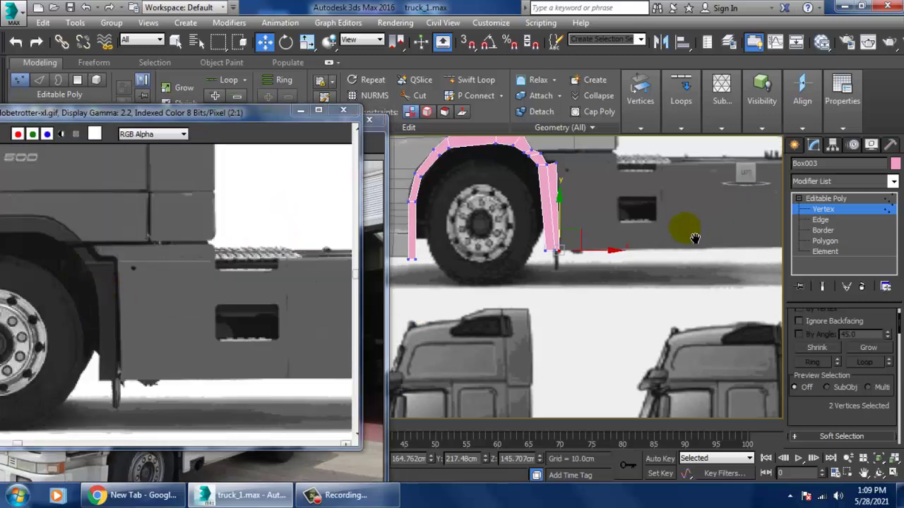
scroll(613, 215, "up", 2)
middle_click_drag(618, 222, 664, 293)
key("alt+x")
middle_click_drag(579, 243, 567, 265)
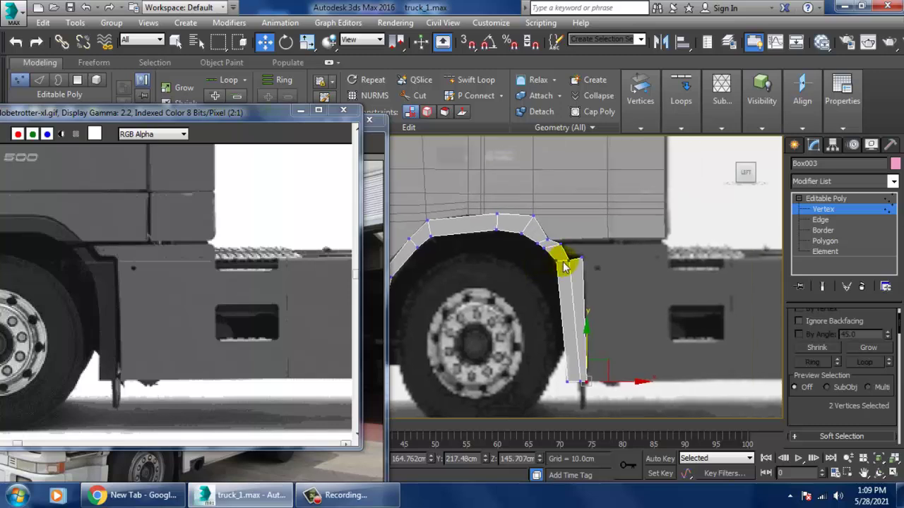
- Shift the middle vertices of the mudguard's rear vertical segment, near its top and at its bottom edge, slightly forward in the left view
scroll(571, 257, "up", 6)
key("1")
key("1")
left_click_drag(533, 283, 542, 210)
scroll(586, 254, "down", 3)
middle_click_drag(613, 283, 581, 222)
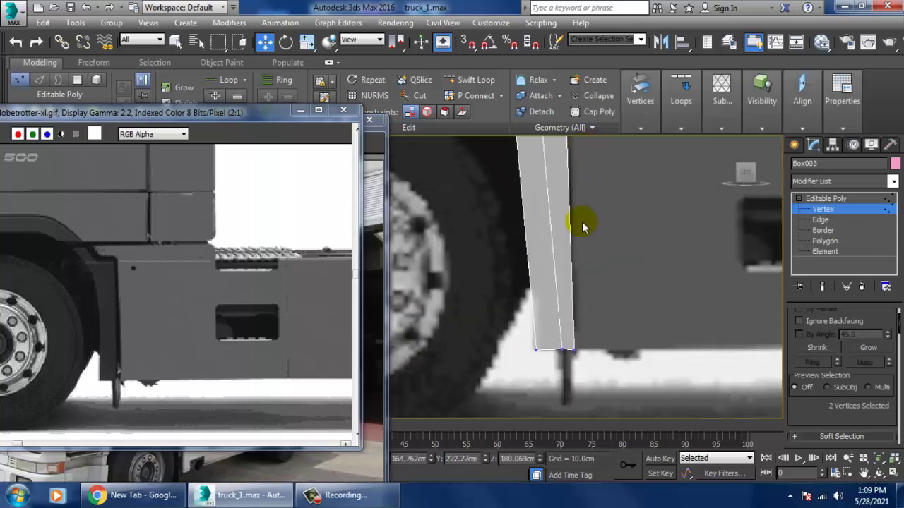
scroll(583, 247, "down", 3)
scroll(581, 250, "up", 3)
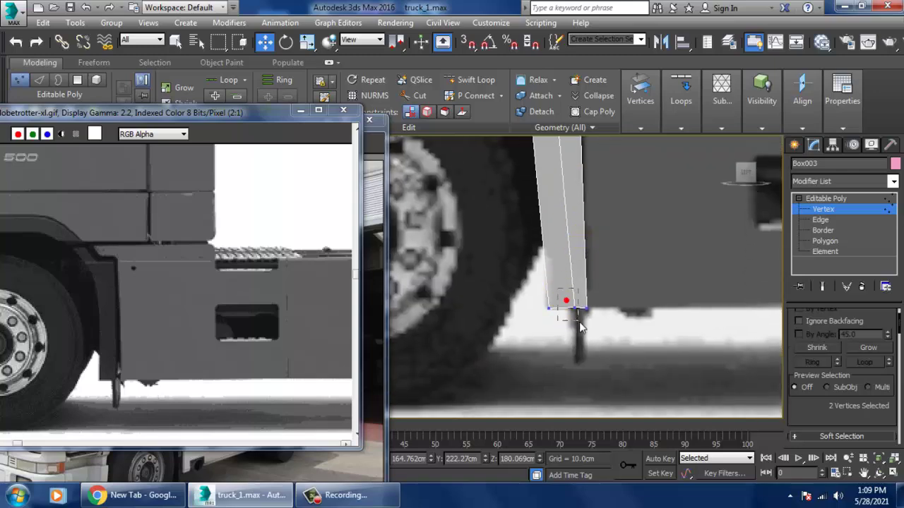
left_click_drag(613, 308, 622, 316)
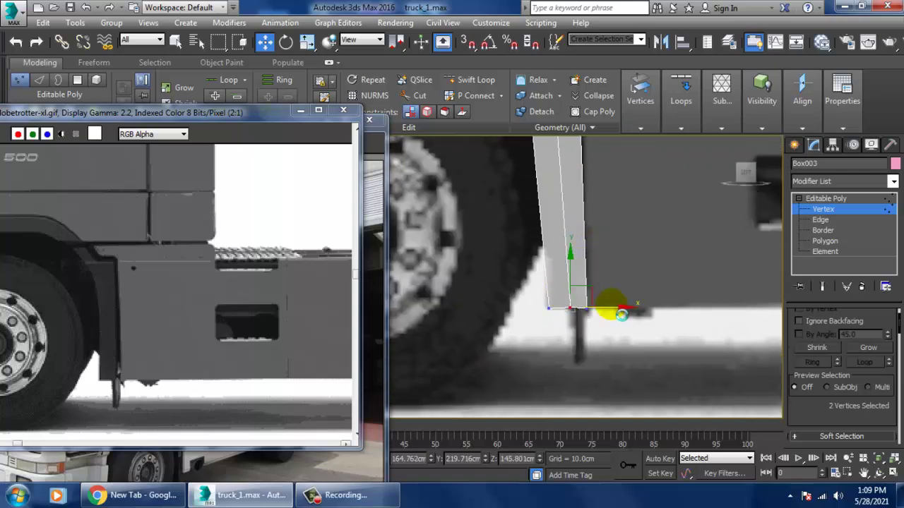
scroll(621, 315, "down", 6)
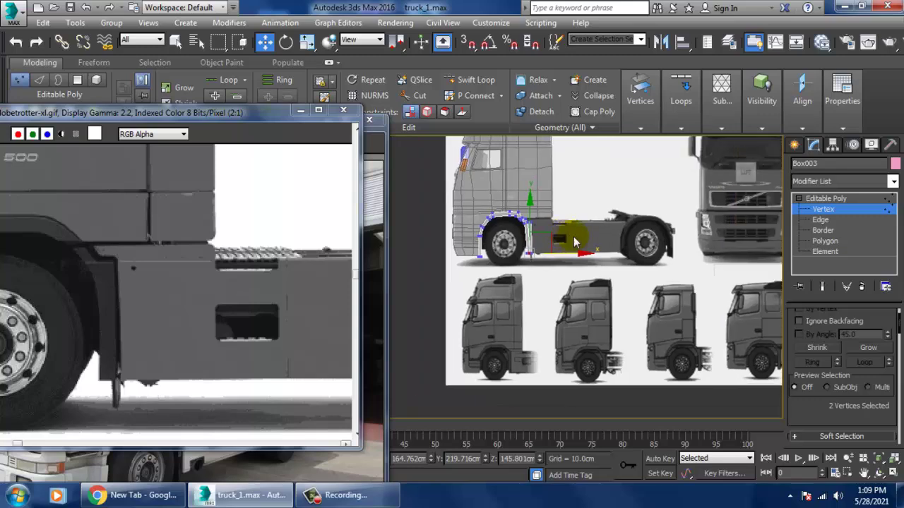
scroll(575, 243, "up", 3)
scroll(611, 260, "up", 2)
key("alt+w")
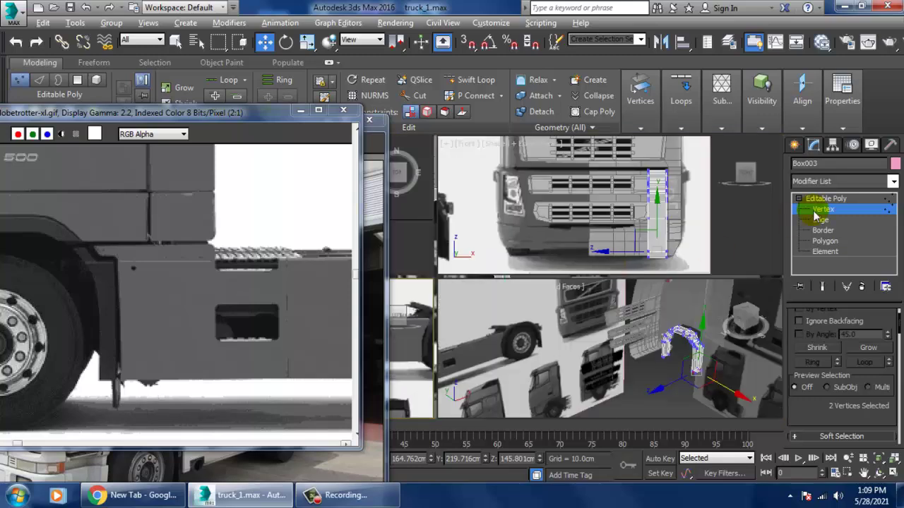
- Leave vertex editing on the mudguard and examine how the arch sits against the cab in the perspective view
left_click(857, 199)
key("alt+w")
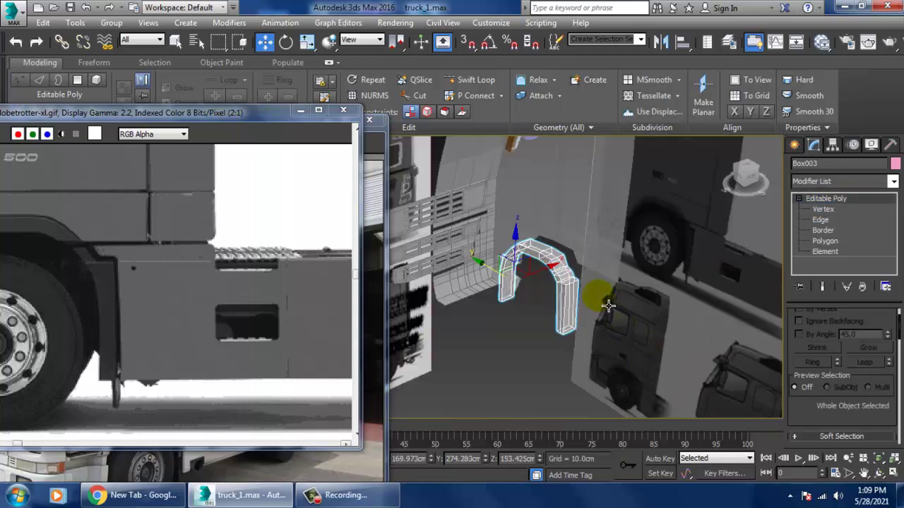
middle_click_drag(655, 365, 649, 313, "alt")
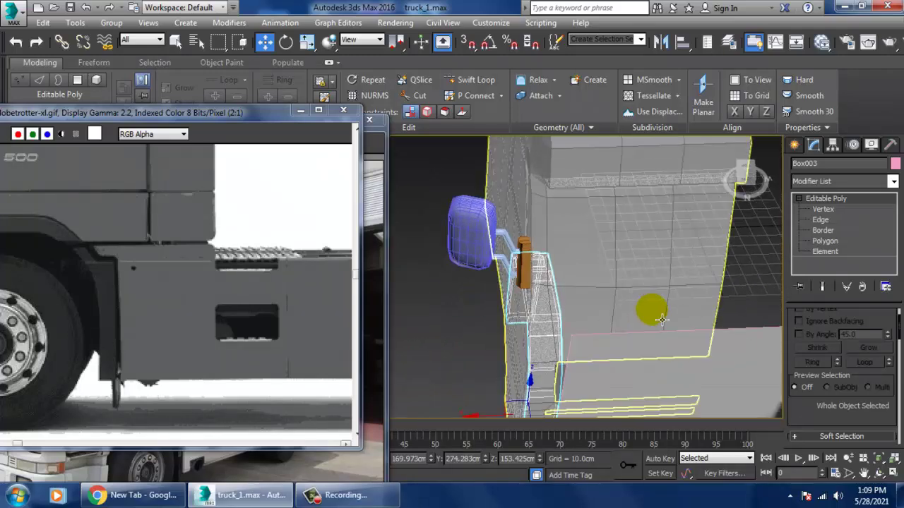
left_click(843, 181)
left_click(725, 248)
left_click(832, 208)
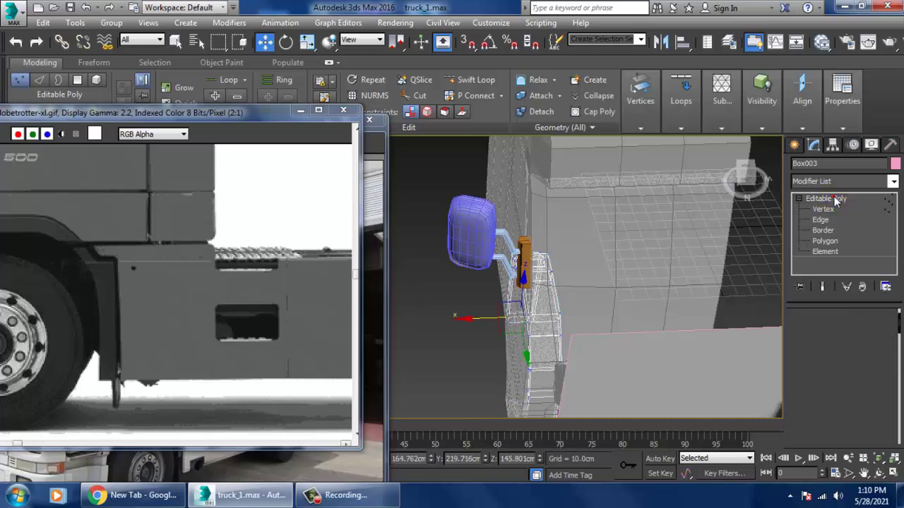
left_click(832, 200)
middle_click_drag(522, 240, 541, 248, "alt")
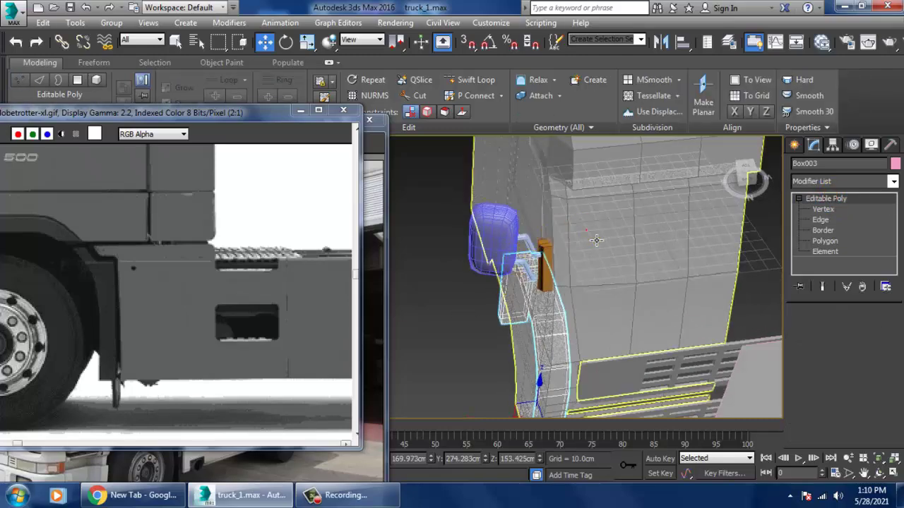
- Select the side mirror, its two arms and the orange mounting bracket, and compare them with the blueprint's front view
left_click(505, 244)
left_click(527, 244, "ctrl")
left_click(549, 257, "ctrl")
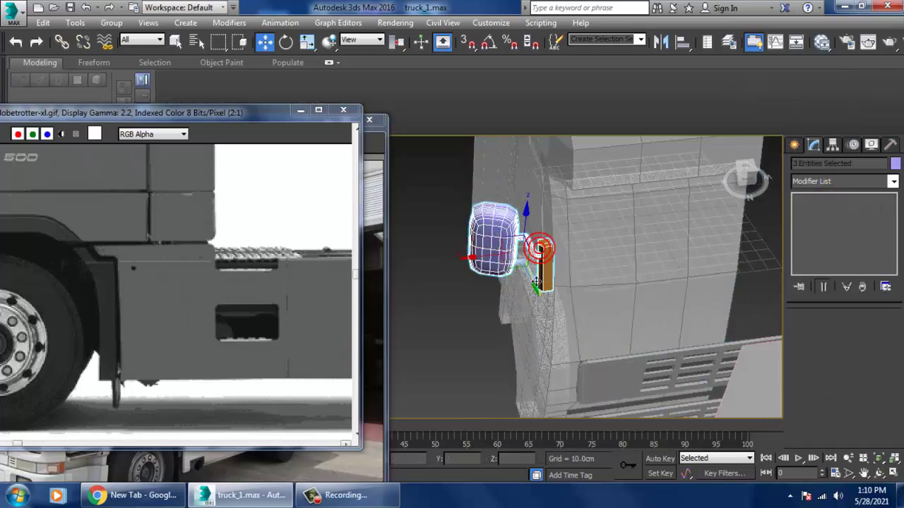
left_click(521, 266, "ctrl")
middle_click_drag(270, 303, 241, 297)
scroll(242, 302, "down", 2)
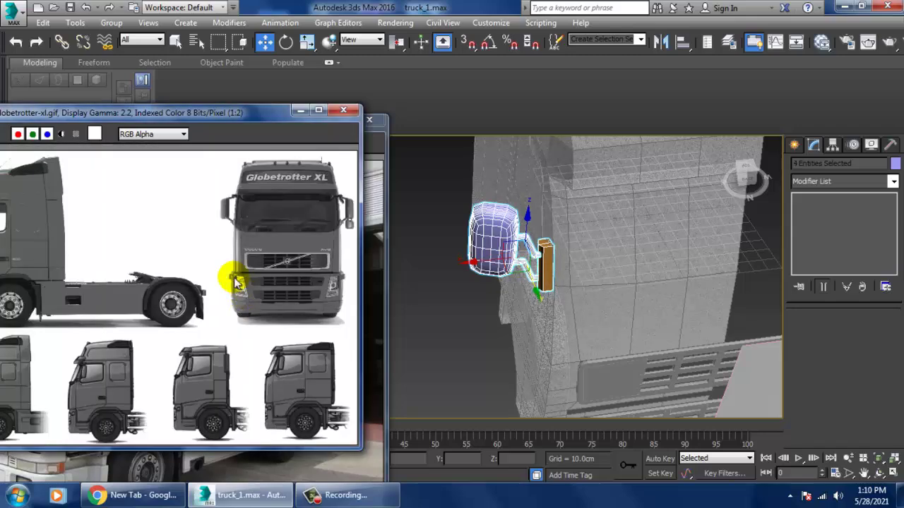
middle_click_drag(519, 282, 637, 273, "alt")
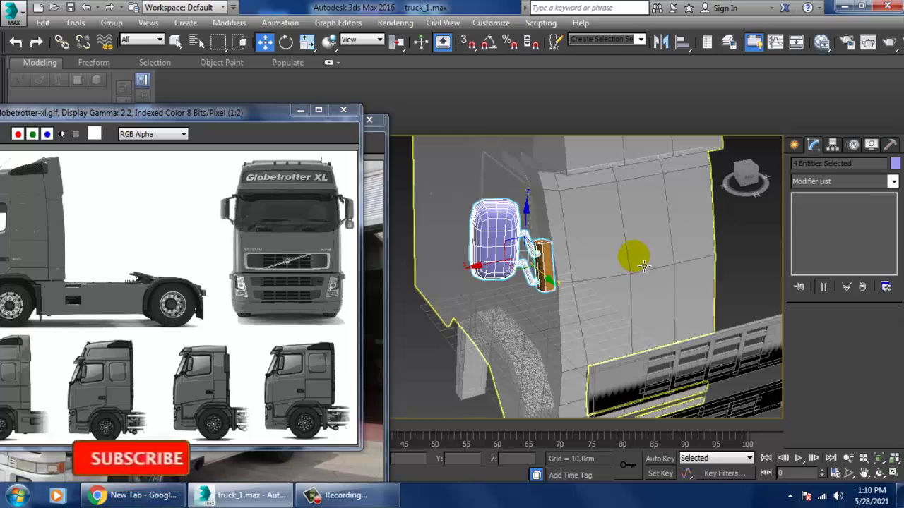
- Select the main cab body and examine its overall shape from several sides beside the truck photo
left_click(635, 268)
middle_click_drag(615, 335, 402, 357, "alt")
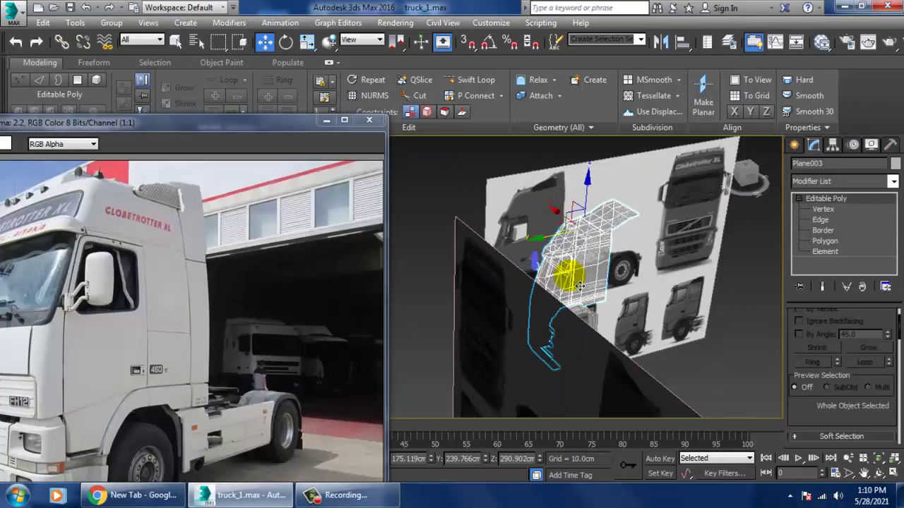
middle_click_drag(579, 285, 599, 281, "alt")
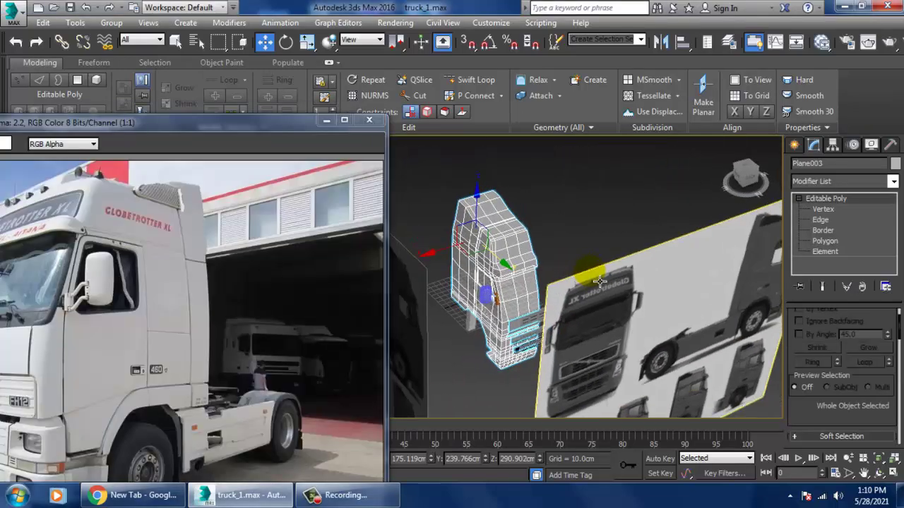